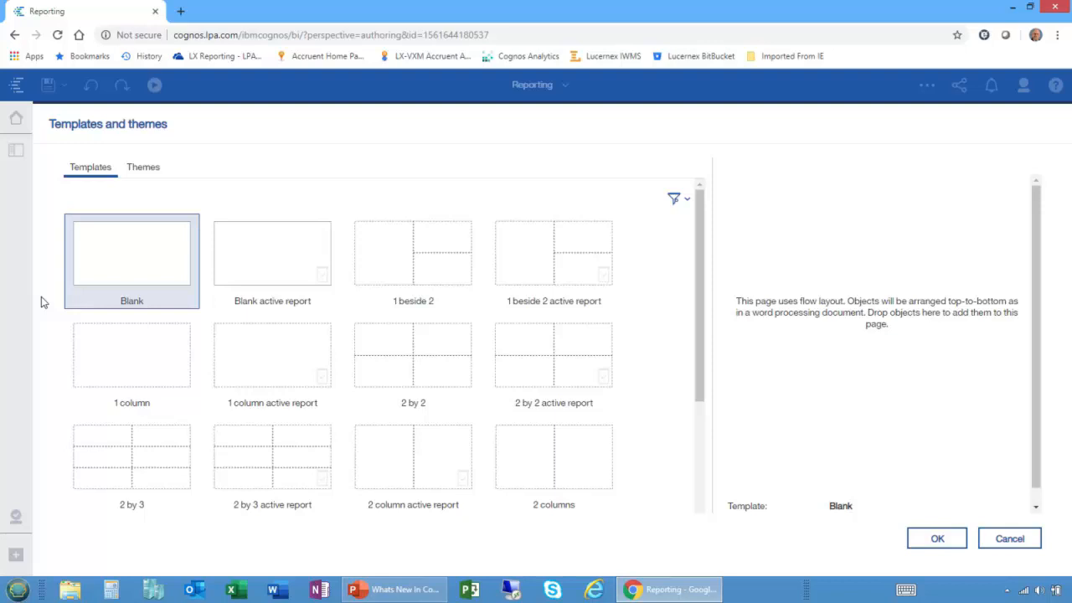
Create a report from the Blank template and add the GO sales (query) package from Samples > Models as its source.
{"action": "double_click", "coordinate": [115, 271]}
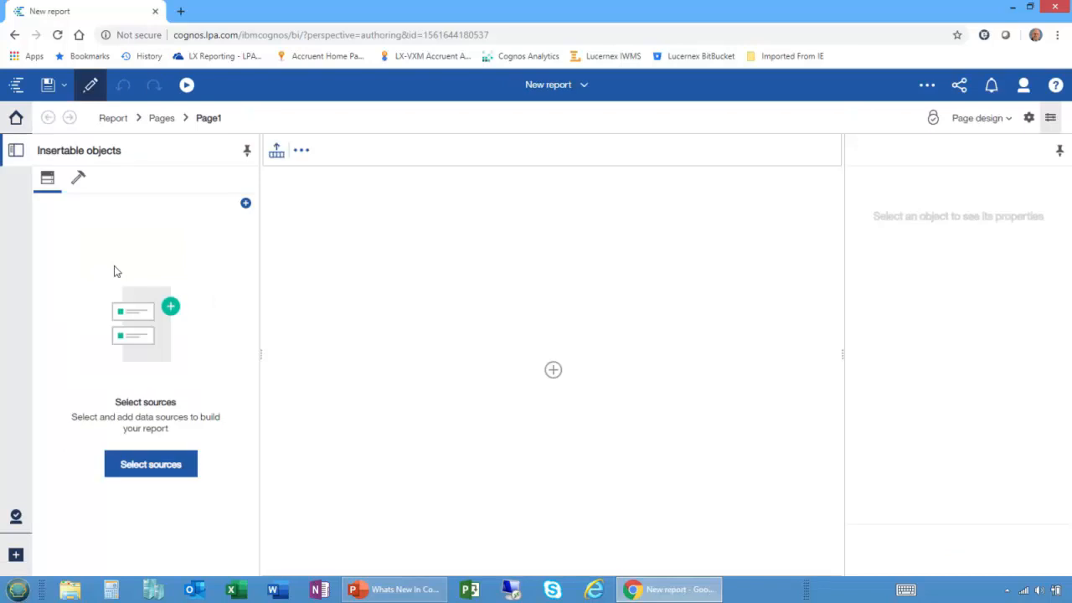
{"action": "left_click", "coordinate": [245, 203]}
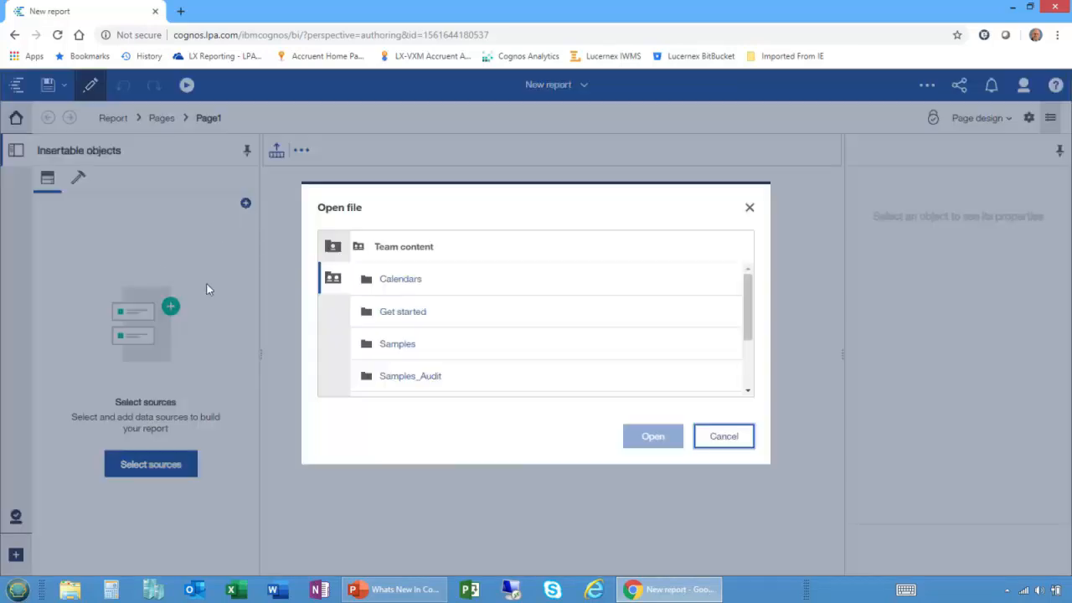
{"action": "left_click", "coordinate": [399, 345]}
{"action": "scroll", "coordinate": [431, 335], "scroll_direction": "down", "scroll_amount": 2}
{"action": "scroll", "coordinate": [432, 335], "scroll_direction": "up", "scroll_amount": 2}
{"action": "scroll", "coordinate": [431, 335], "scroll_direction": "down", "scroll_amount": 3}
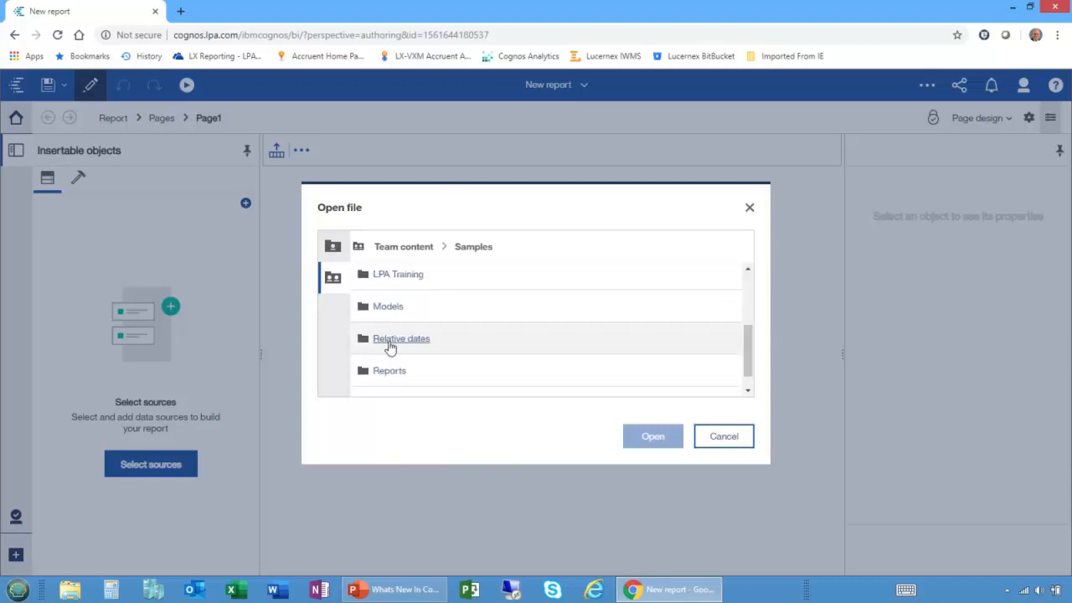
{"action": "left_click", "coordinate": [385, 309]}
{"action": "scroll", "coordinate": [413, 352], "scroll_direction": "down", "scroll_amount": 1}
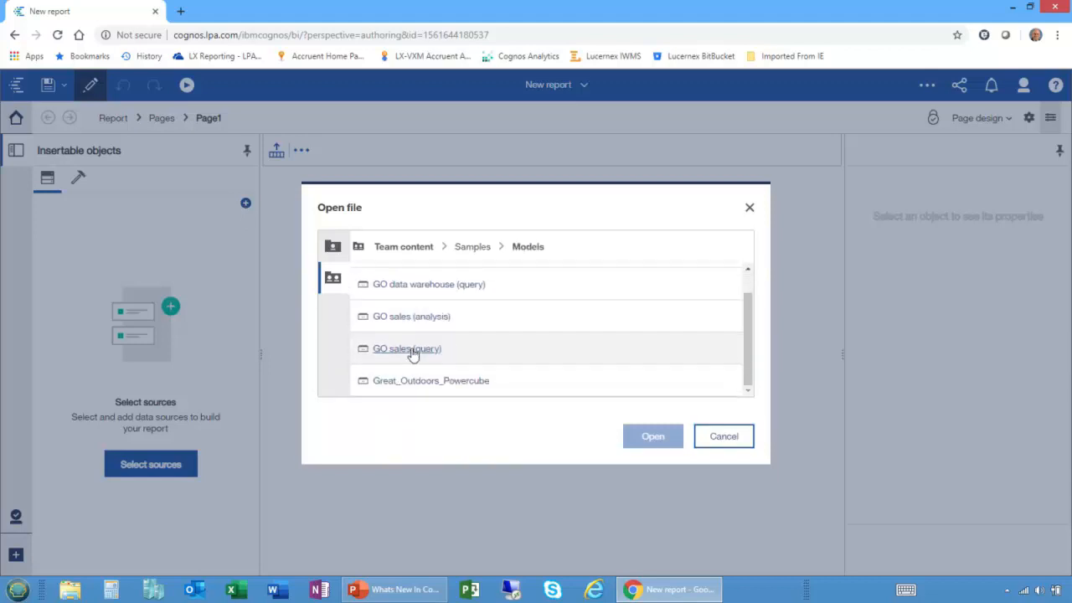
{"action": "left_click", "coordinate": [412, 350]}
{"action": "left_click", "coordinate": [651, 436]}
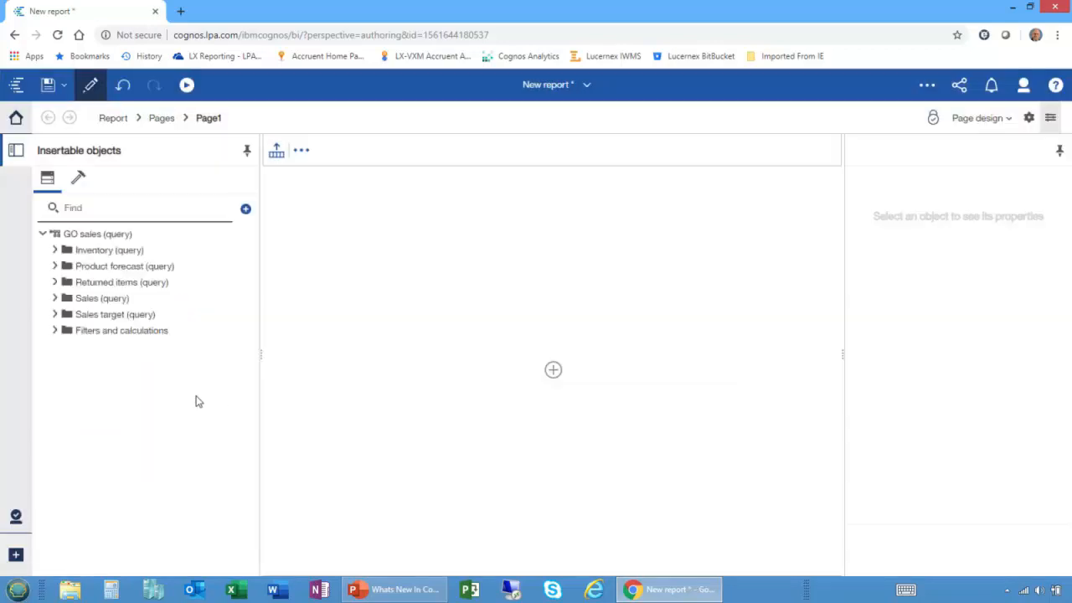
Expand the Sales (query) folder in the source tree and look through the toolbox of insertable objects.
{"action": "left_click", "coordinate": [55, 299]}
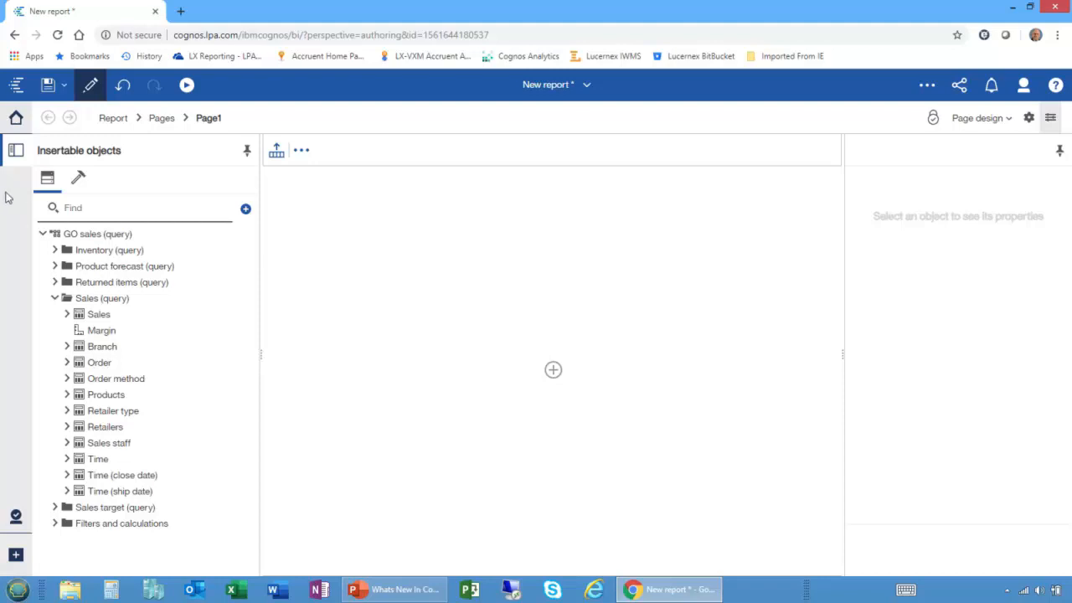
{"action": "left_click", "coordinate": [77, 177]}
{"action": "left_click", "coordinate": [48, 179]}
Look through the report's Pages, Queries and Classes views, and return to Page1.
{"action": "left_click", "coordinate": [111, 122]}
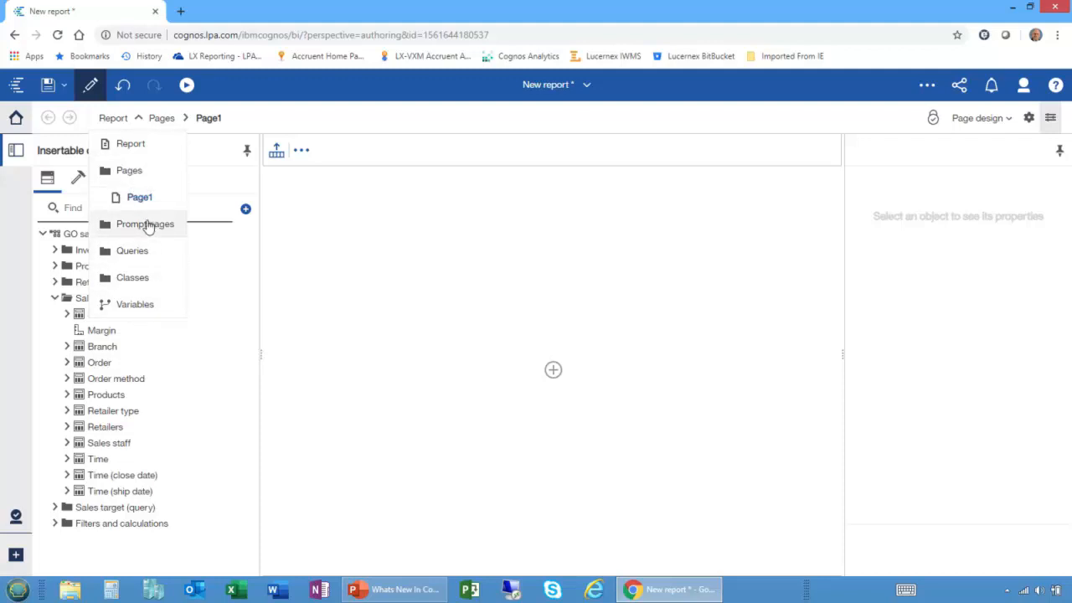
{"action": "left_click", "coordinate": [129, 171]}
{"action": "left_click", "coordinate": [117, 119]}
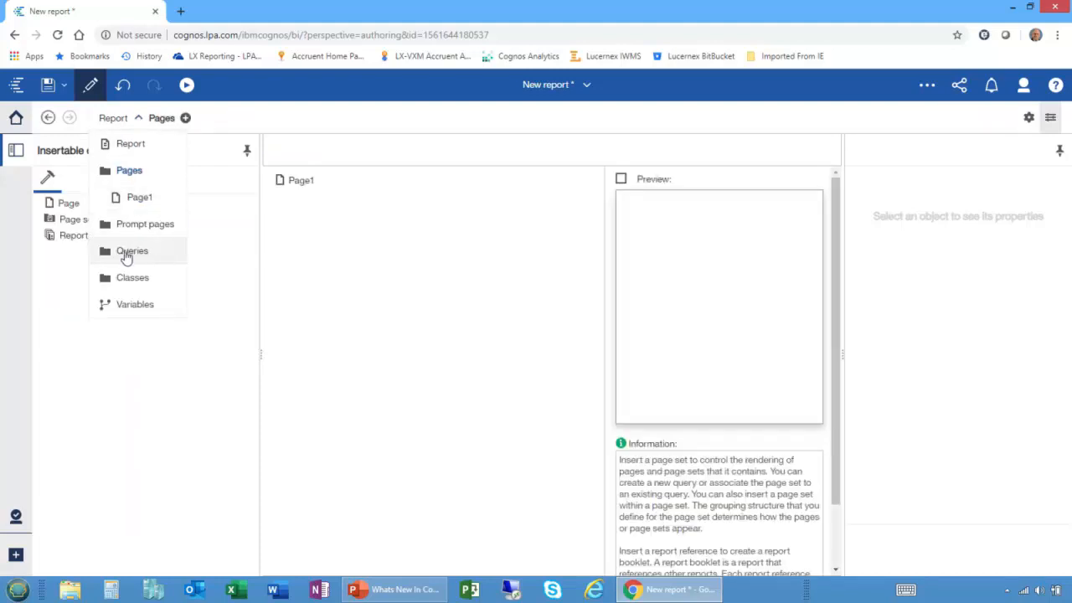
{"action": "left_click", "coordinate": [128, 253]}
{"action": "left_click", "coordinate": [117, 119]}
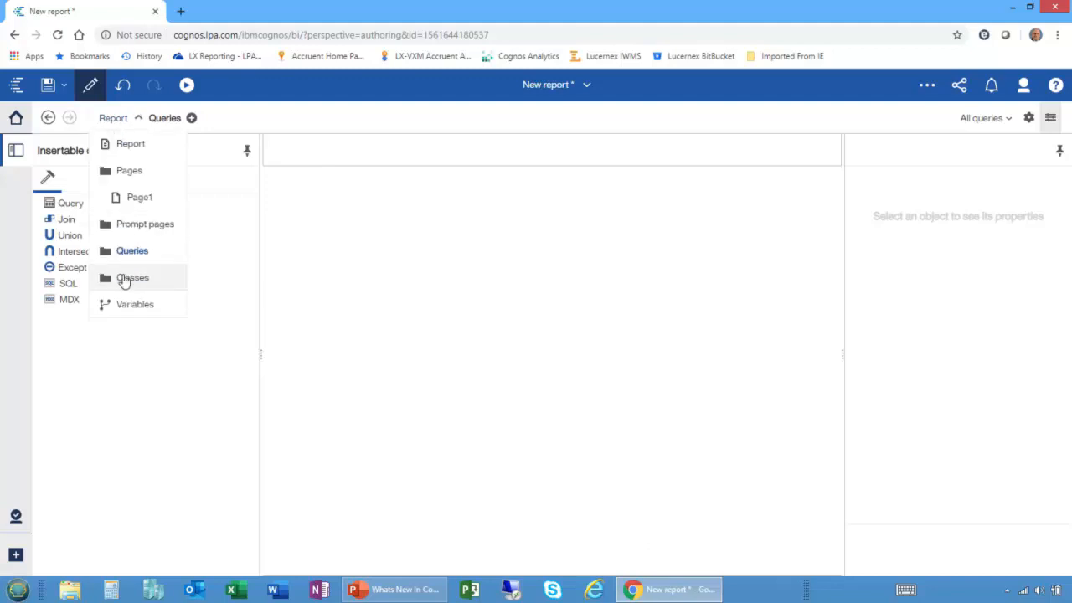
{"action": "left_click", "coordinate": [128, 278]}
{"action": "left_click", "coordinate": [115, 122]}
{"action": "left_click", "coordinate": [134, 199]}
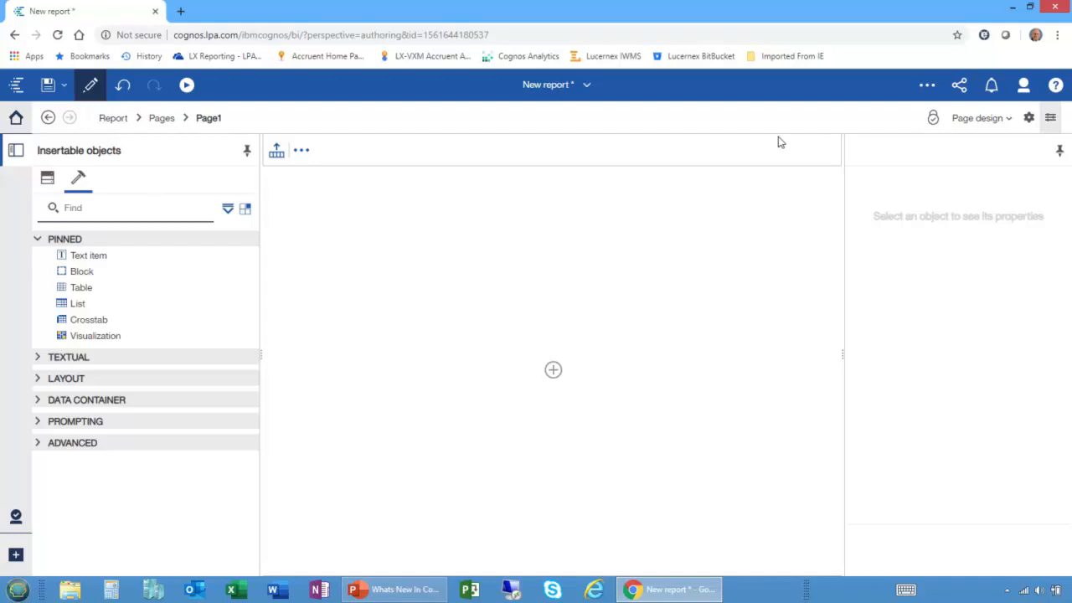
Examine the additional report commands, the properties pane's show/hide toggle and the available page views.
{"action": "left_click", "coordinate": [1028, 119]}
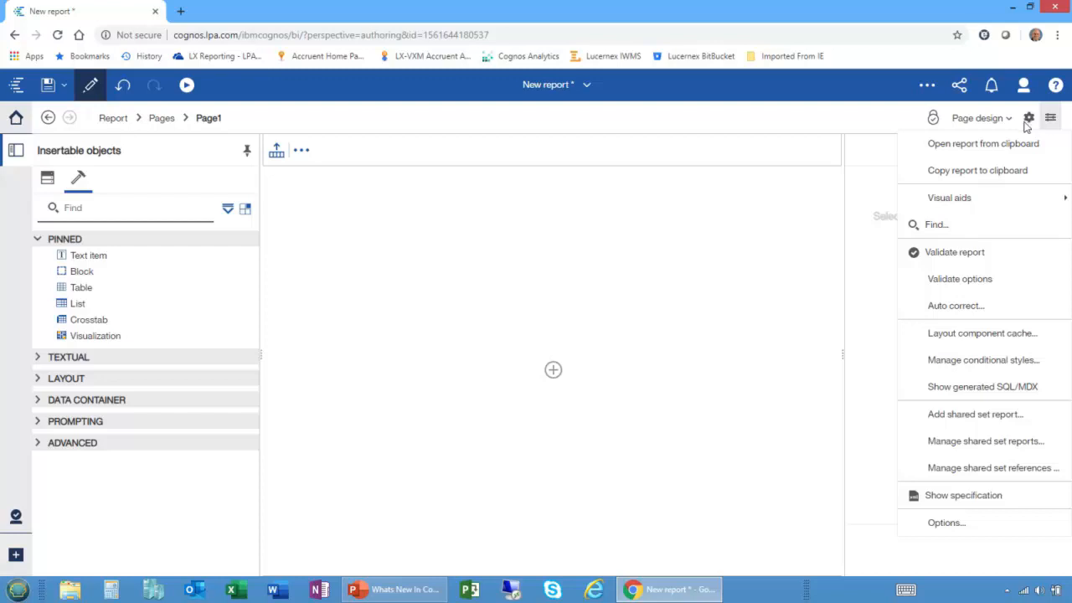
{"action": "left_click", "coordinate": [897, 126]}
{"action": "left_click", "coordinate": [1051, 119]}
{"action": "left_click", "coordinate": [1050, 119]}
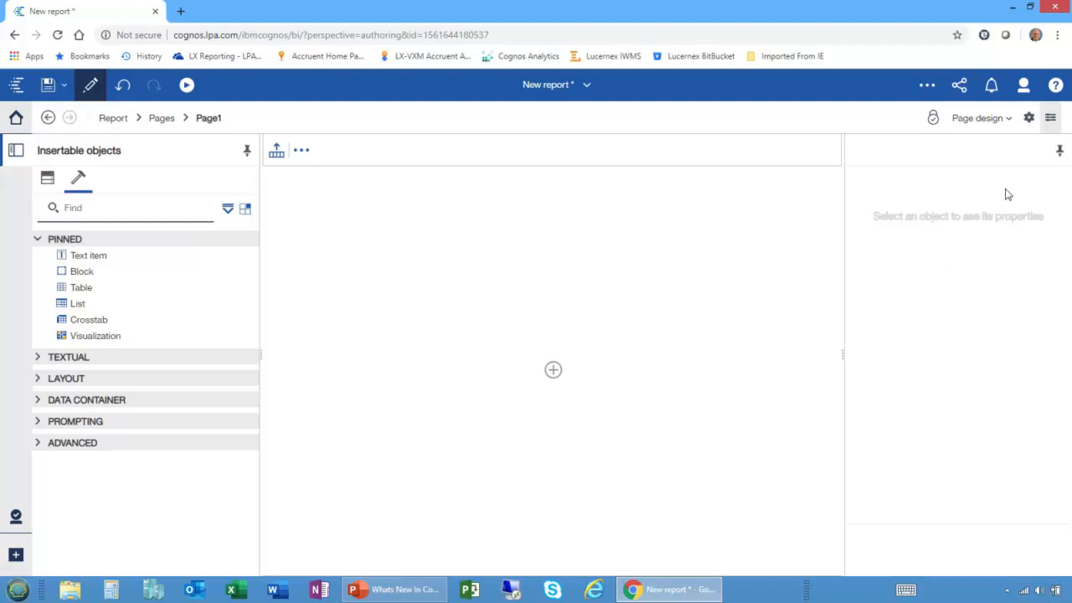
{"action": "left_click", "coordinate": [979, 122]}
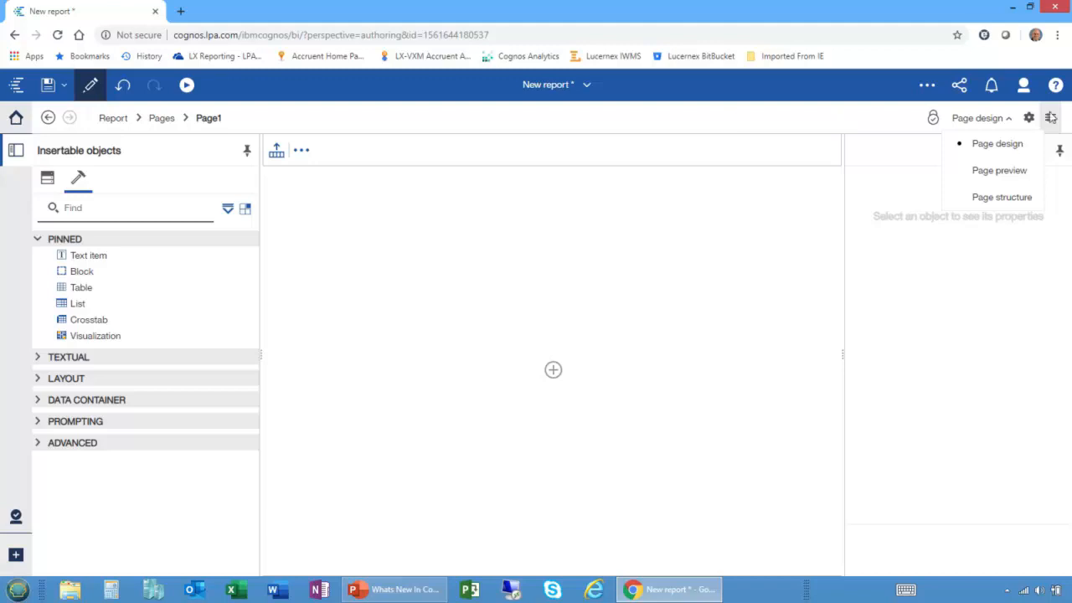
Review the View and Report settings in the authoring Options and accept them.
{"action": "left_click", "coordinate": [1029, 123]}
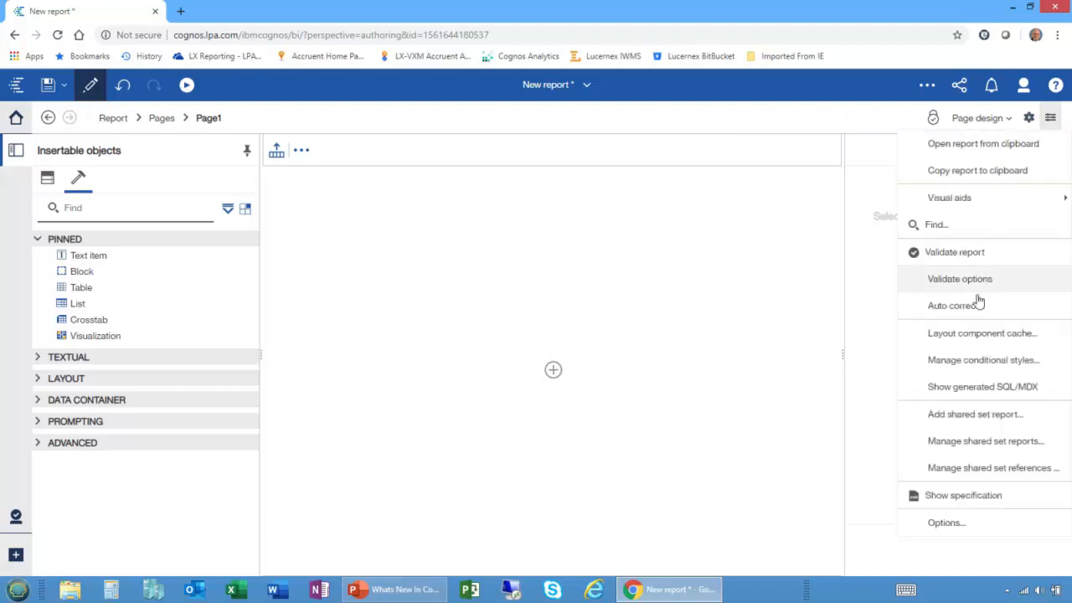
{"action": "left_click", "coordinate": [954, 525]}
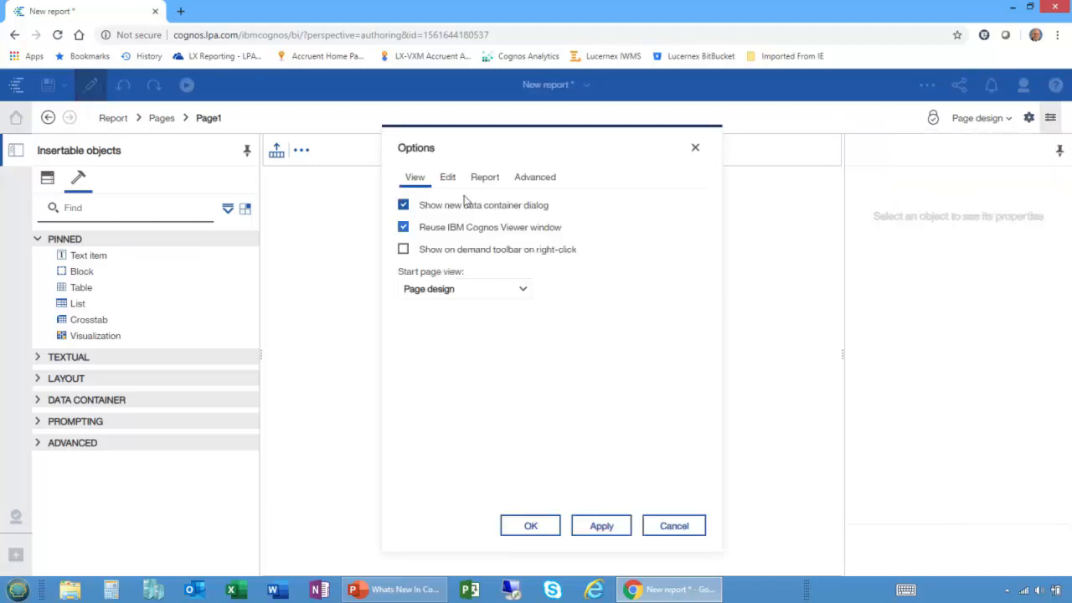
{"action": "left_click", "coordinate": [480, 179]}
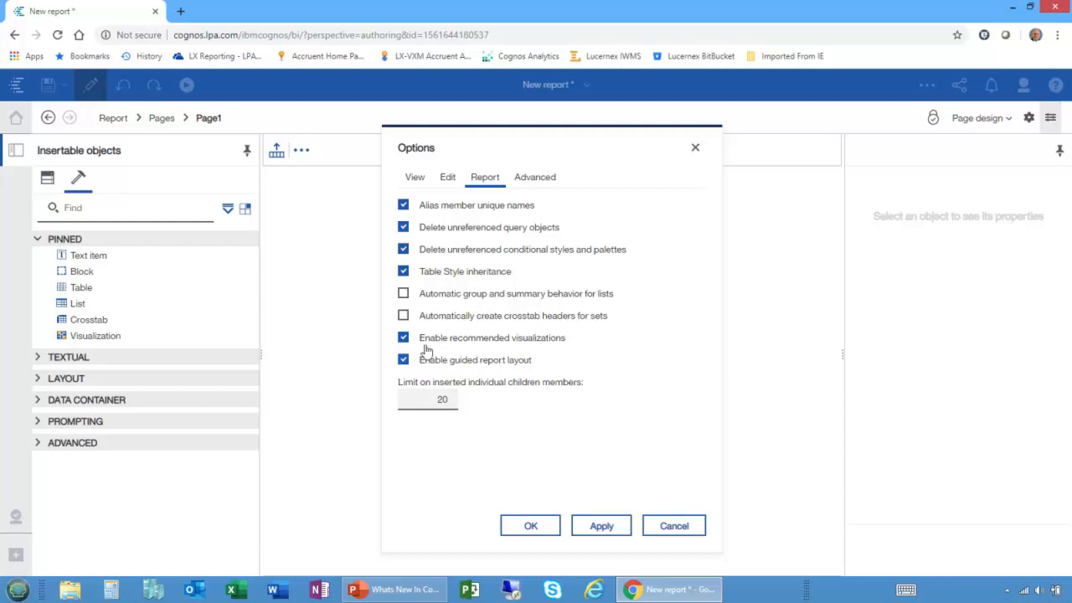
{"action": "left_click", "coordinate": [528, 526]}
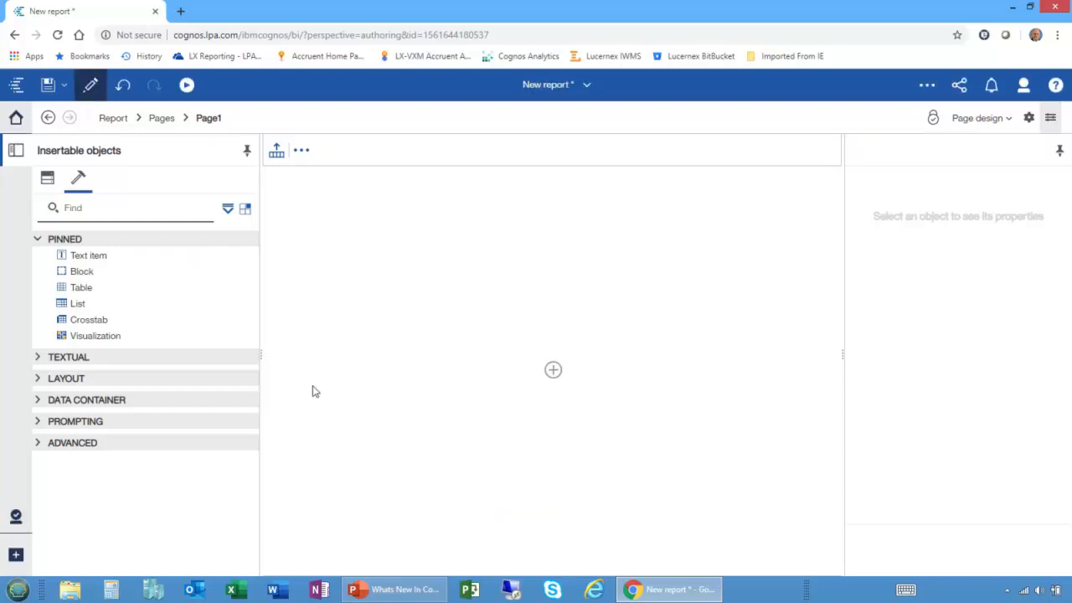
Insert Revenue from the Sales query subject as a single value on the empty page and switch to Page preview.
{"action": "left_click", "coordinate": [47, 178]}
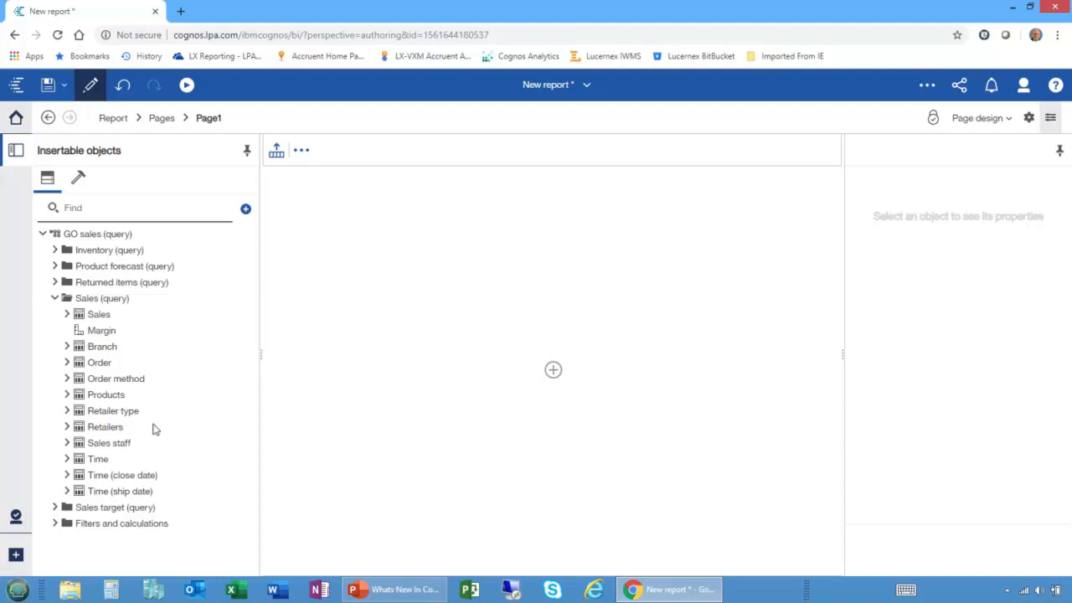
{"action": "left_click", "coordinate": [66, 315]}
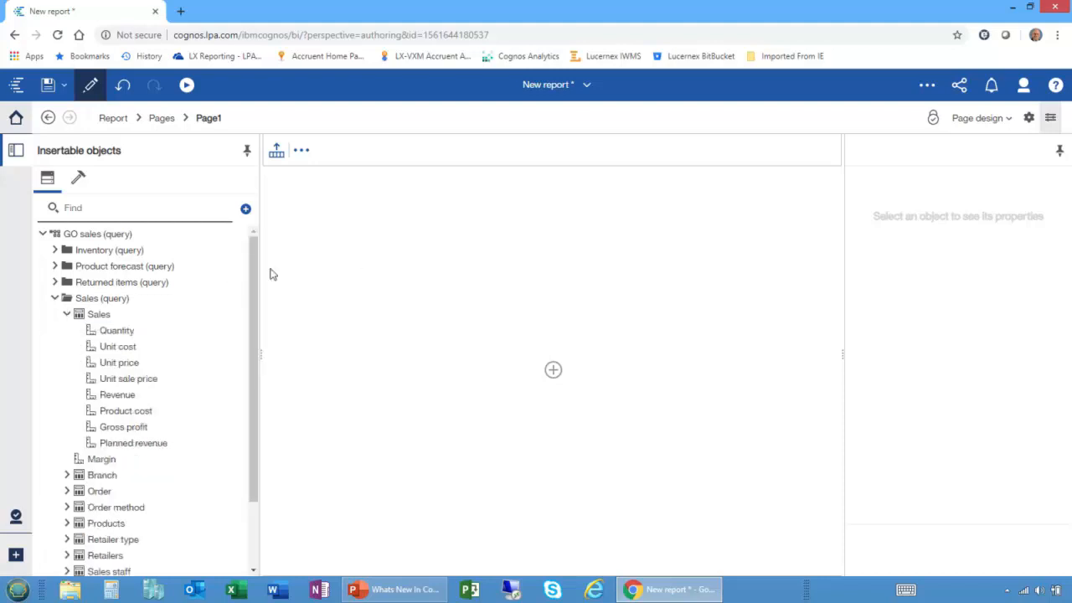
{"action": "left_click_drag", "start_coordinate": [118, 395], "coordinate": [281, 189]}
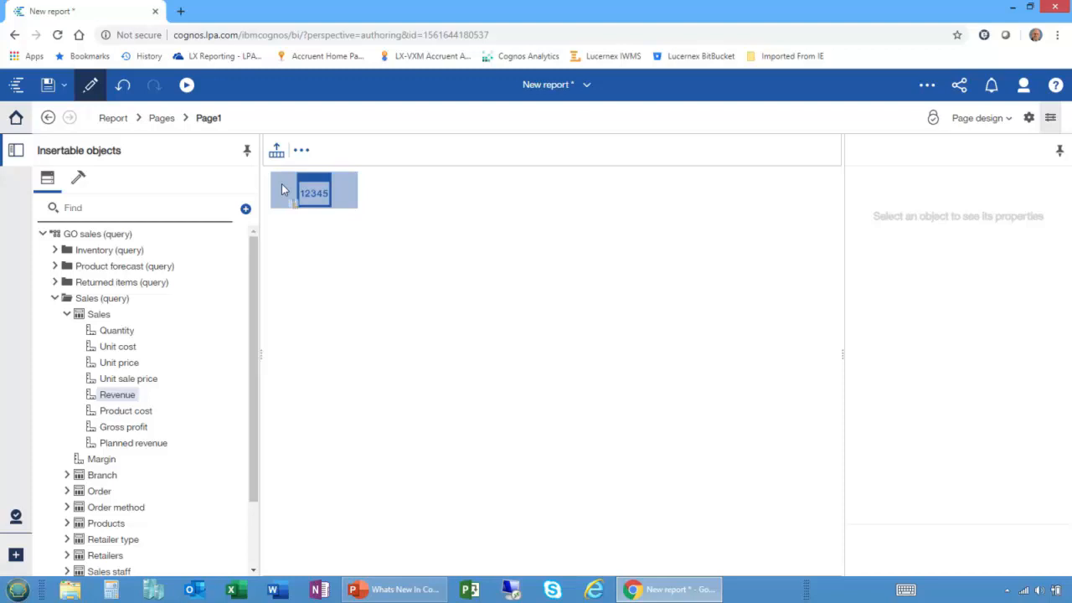
{"action": "left_click_drag", "start_coordinate": [281, 189], "coordinate": [282, 189]}
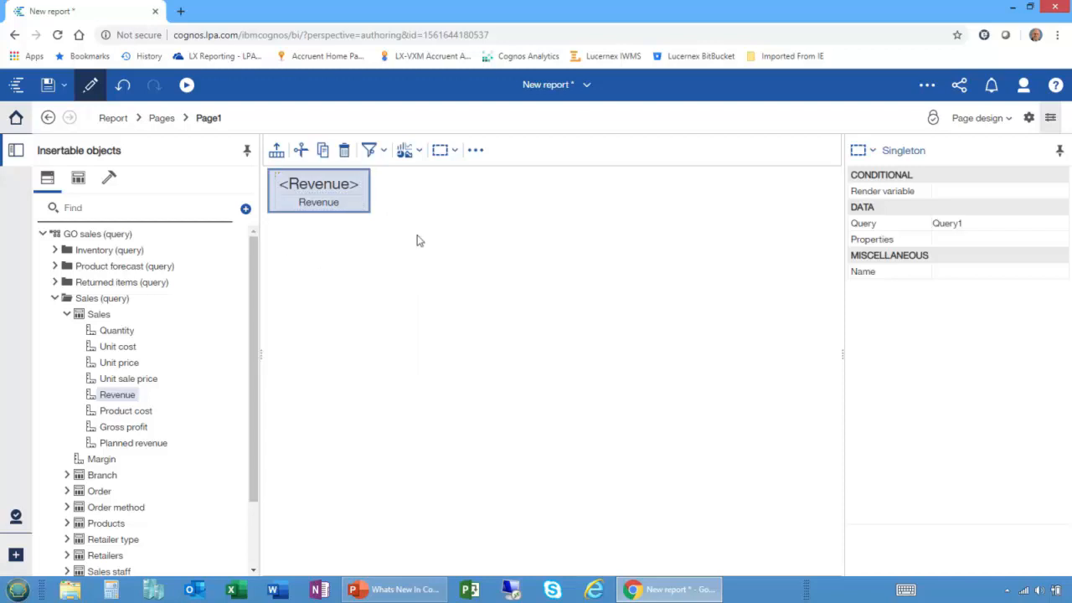
{"action": "left_click", "coordinate": [971, 119]}
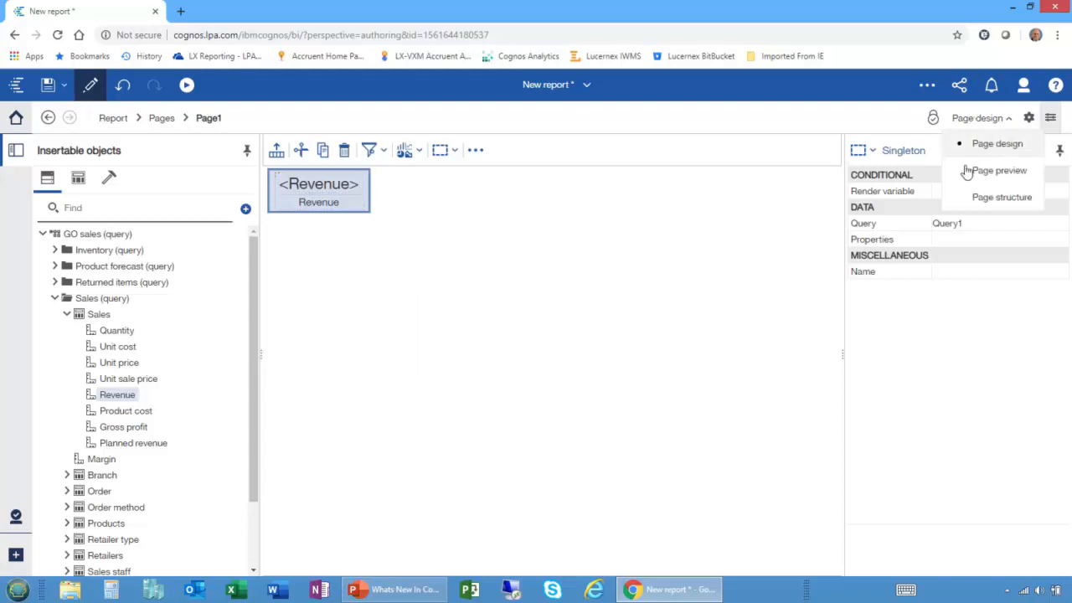
{"action": "left_click", "coordinate": [981, 172]}
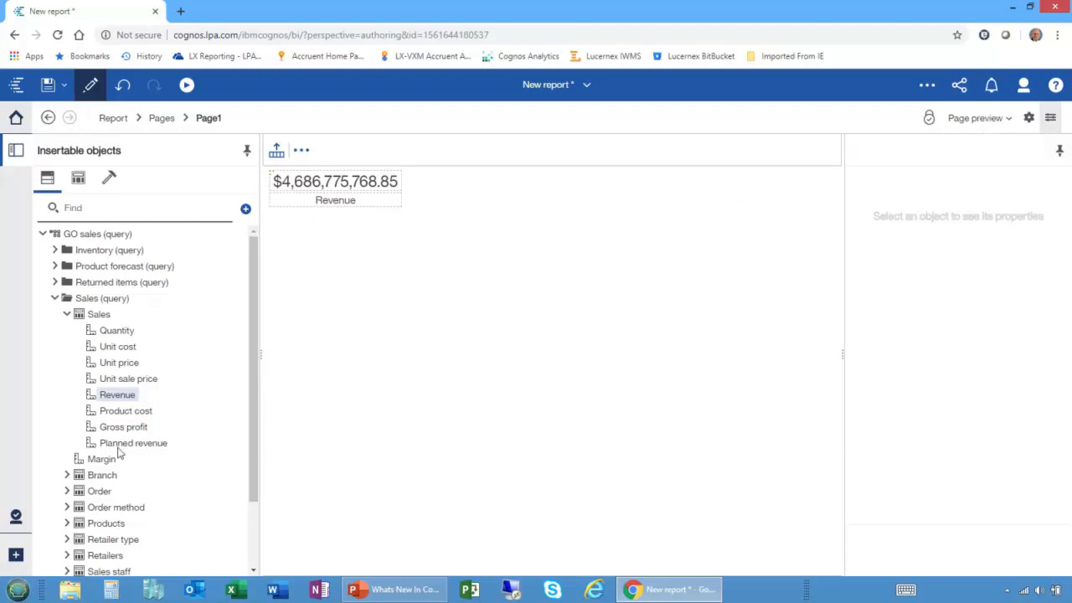
Insert Planned revenue beside the Revenue value, and Gross profit in a new cell between them.
{"action": "left_click_drag", "start_coordinate": [122, 445], "coordinate": [678, 193]}
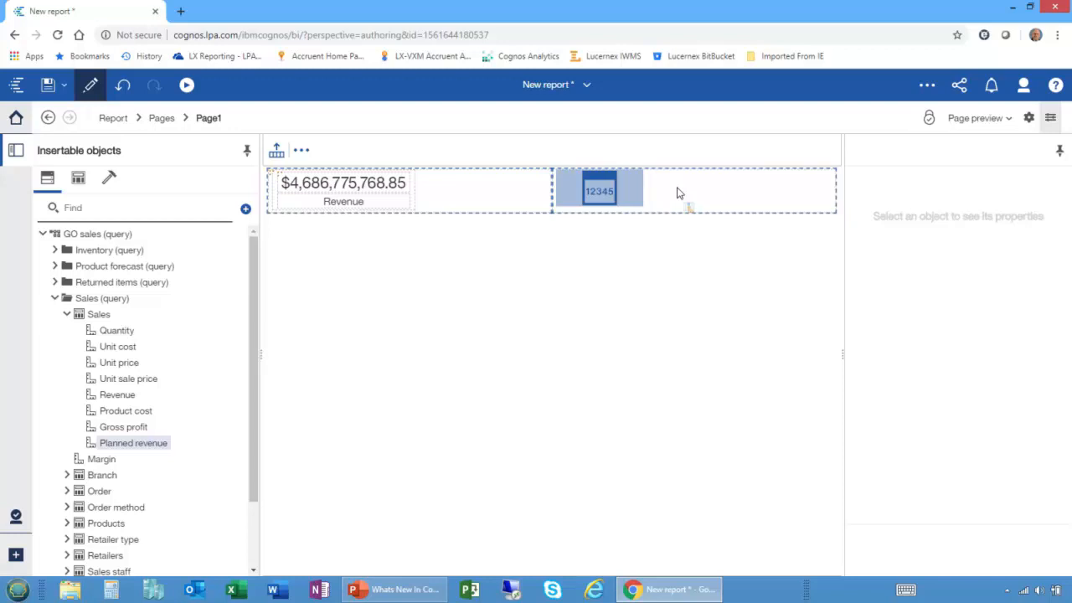
{"action": "left_click_drag", "start_coordinate": [679, 192], "coordinate": [676, 192]}
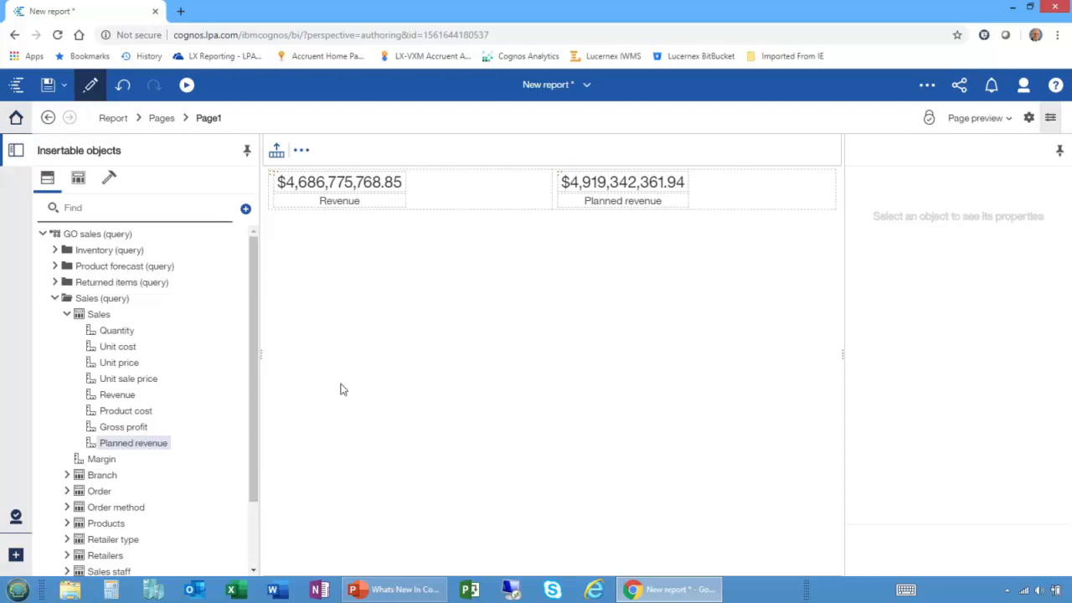
{"action": "left_click_drag", "start_coordinate": [123, 427], "coordinate": [519, 190]}
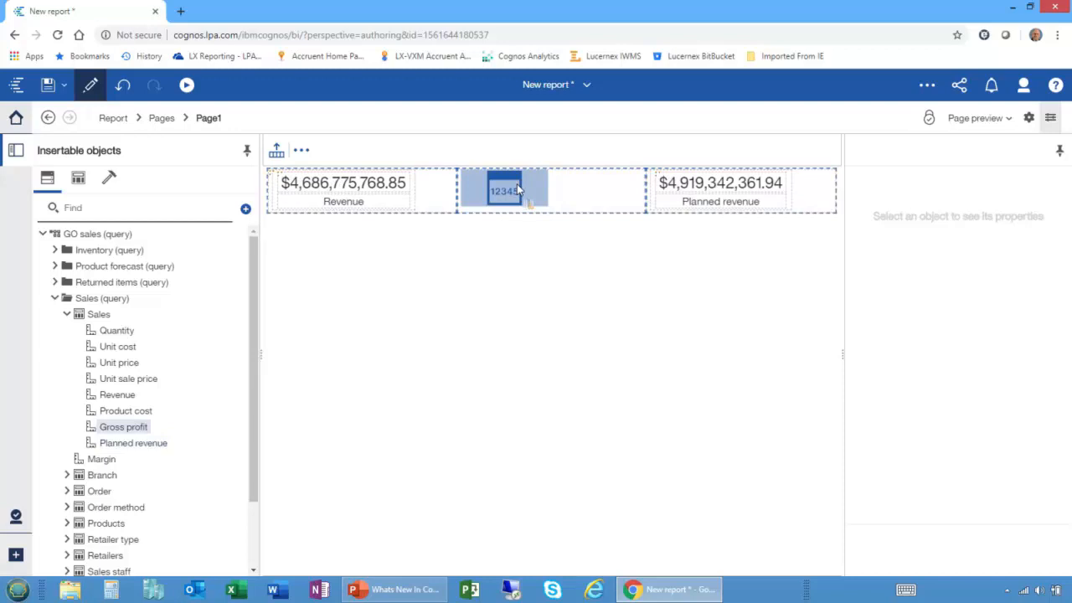
{"action": "left_click_drag", "start_coordinate": [518, 189], "coordinate": [518, 189]}
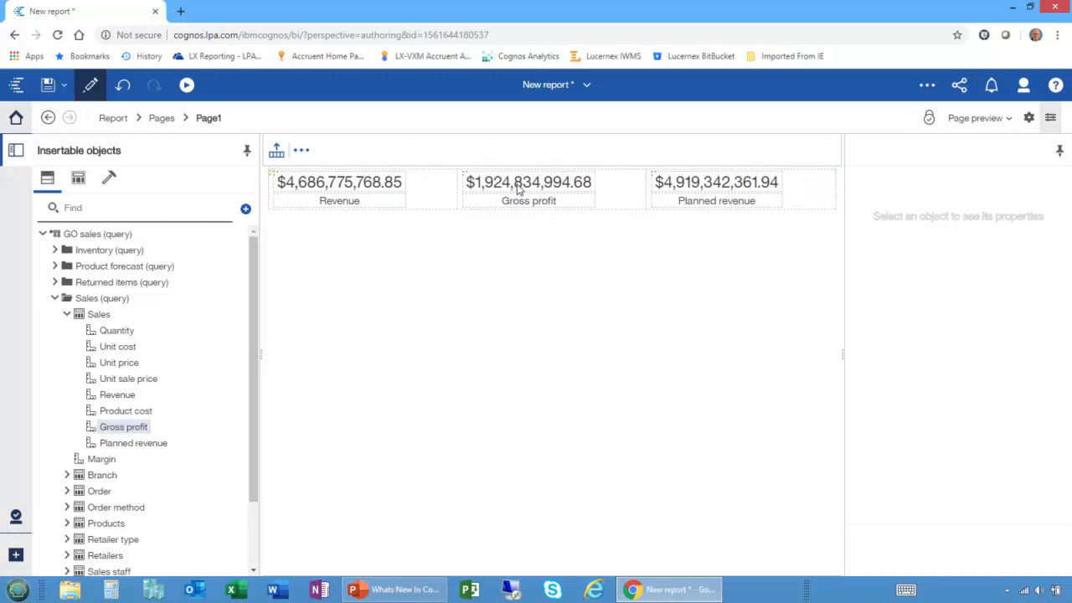
Examine the properties of the table cell holding Gross profit, and view the toolbox and source tree.
{"action": "left_click", "coordinate": [622, 201]}
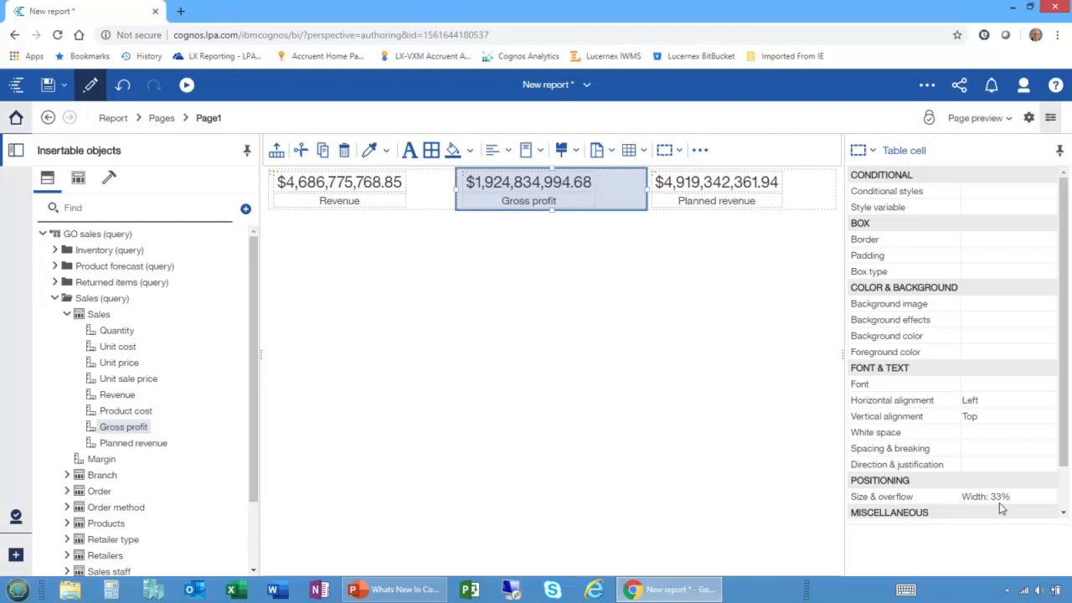
{"action": "left_click", "coordinate": [109, 178]}
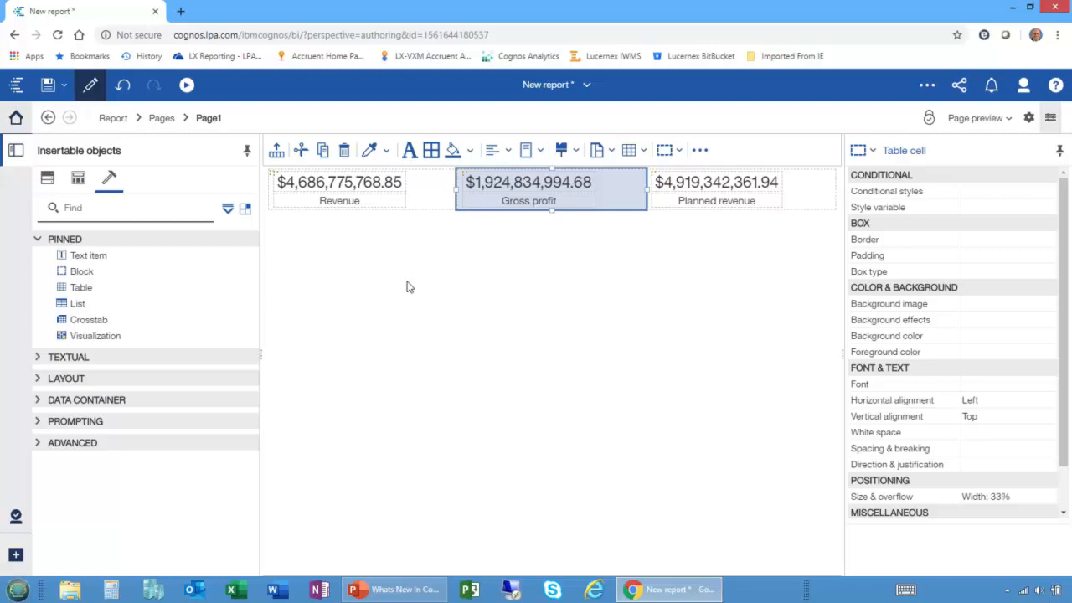
{"action": "left_click", "coordinate": [47, 178]}
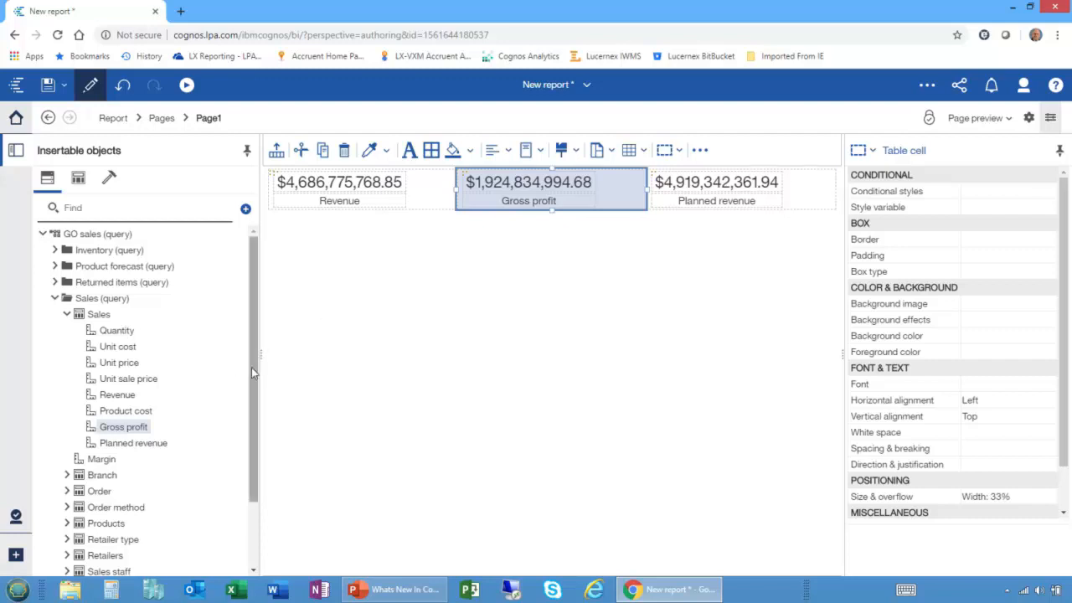
Insert Year, Product line and Revenue from the Sales package folder together as a new visualization beneath the three single values.
{"action": "left_click_drag", "start_coordinate": [251, 369], "coordinate": [266, 461]}
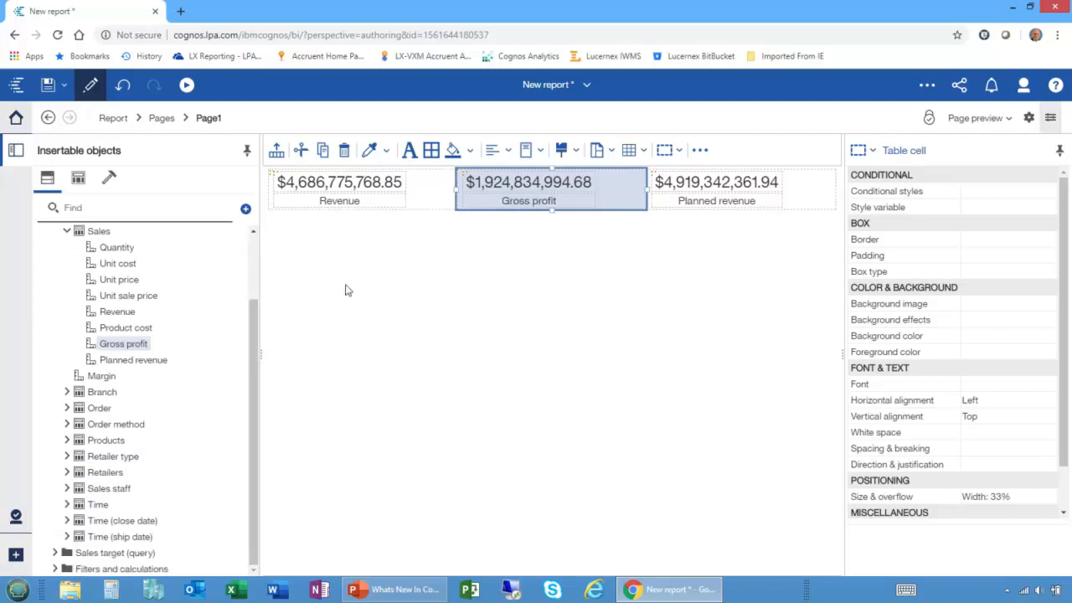
{"action": "left_click", "coordinate": [67, 505]}
{"action": "left_click", "coordinate": [104, 255]}
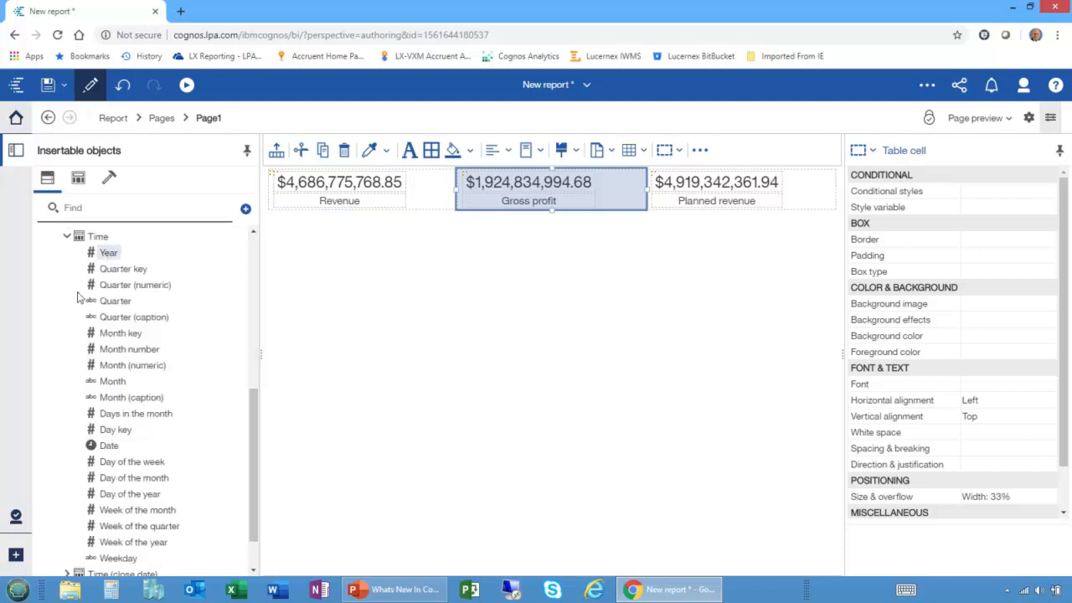
{"action": "scroll", "coordinate": [57, 335], "scroll_direction": "up", "scroll_amount": 5}
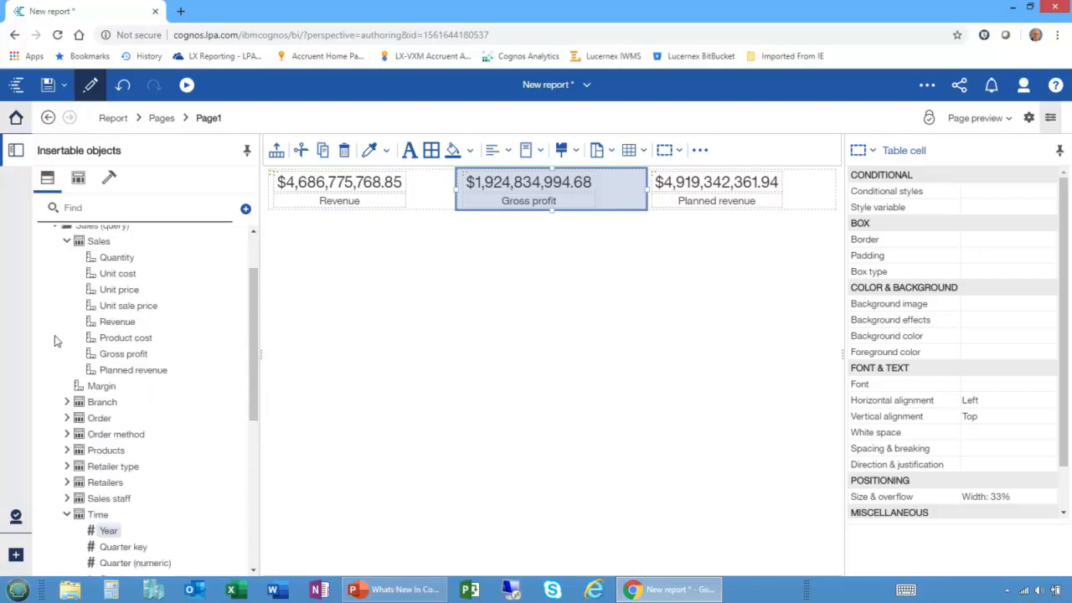
{"action": "scroll", "coordinate": [56, 340], "scroll_direction": "down", "scroll_amount": 2}
{"action": "left_click", "coordinate": [66, 373]}
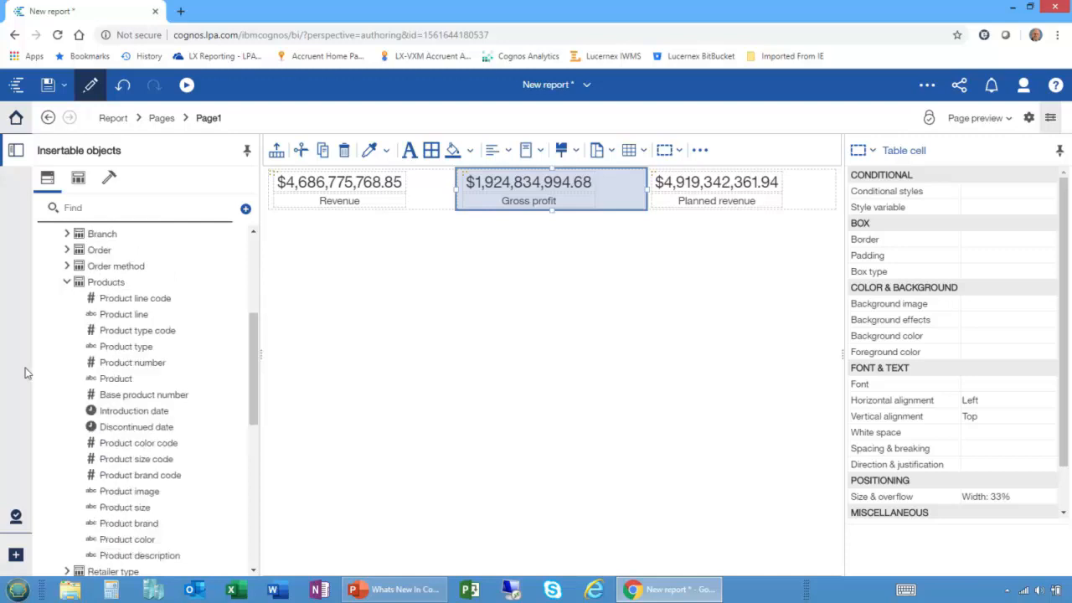
{"action": "left_click", "coordinate": [126, 315]}
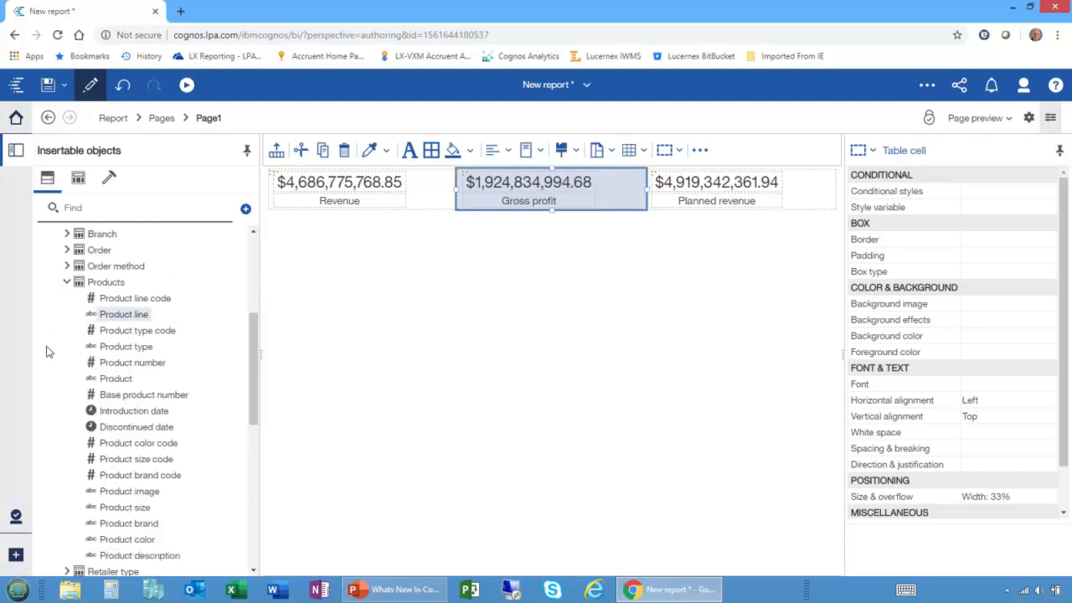
{"action": "scroll", "coordinate": [53, 354], "scroll_direction": "down", "scroll_amount": 2}
{"action": "scroll", "coordinate": [102, 310], "scroll_direction": "up", "scroll_amount": 1}
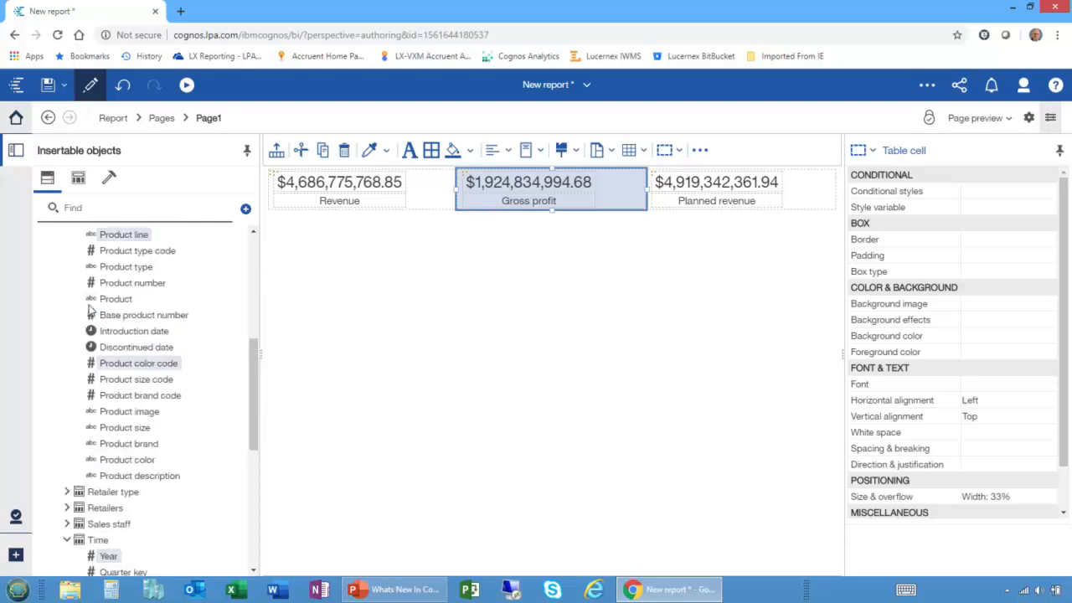
{"action": "scroll", "coordinate": [63, 315], "scroll_direction": "up", "scroll_amount": 4}
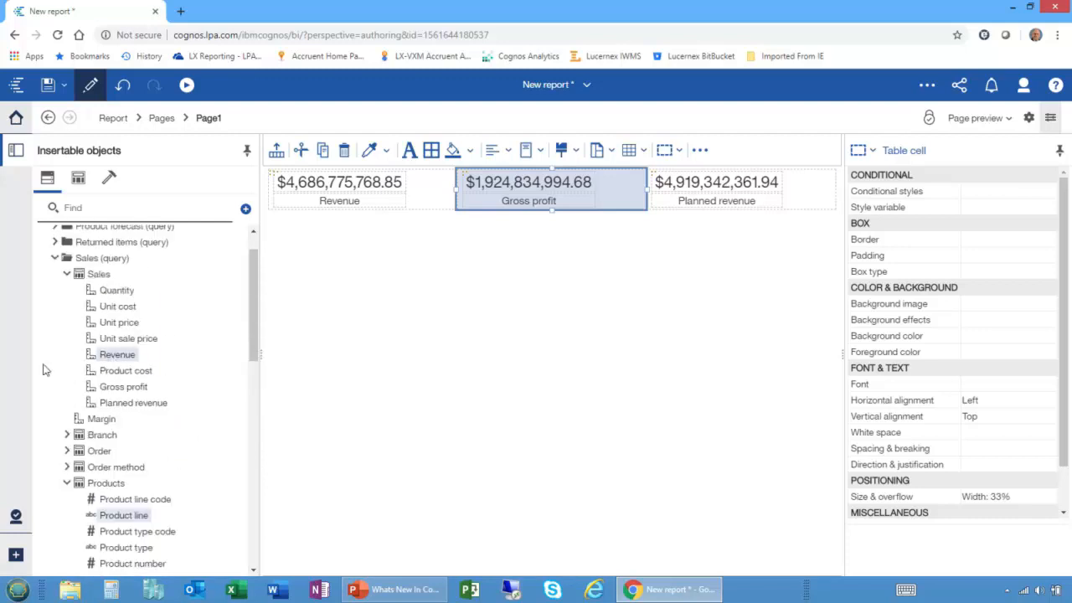
{"action": "left_click_drag", "start_coordinate": [95, 360], "coordinate": [373, 333]}
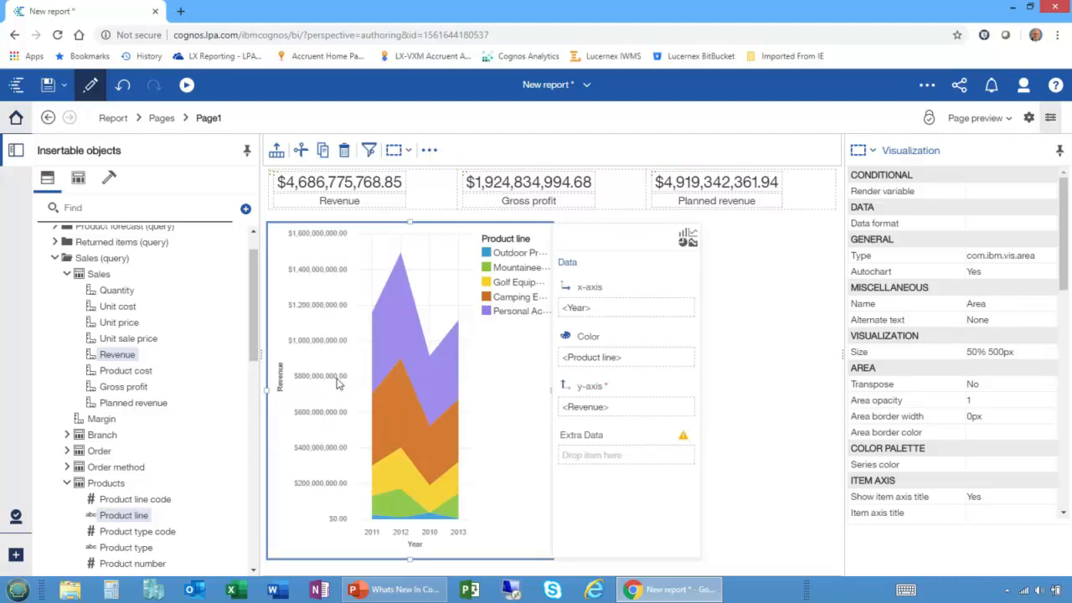
Try the recommended clustered column visualization for the chart and switch it back to area.
{"action": "left_click", "coordinate": [688, 239]}
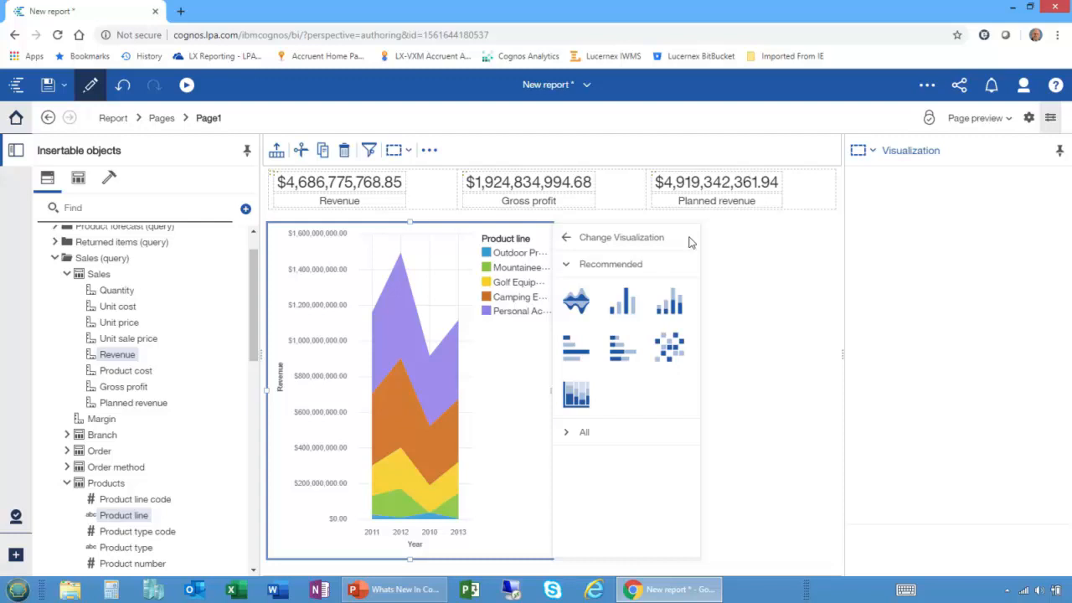
{"action": "left_click", "coordinate": [621, 306]}
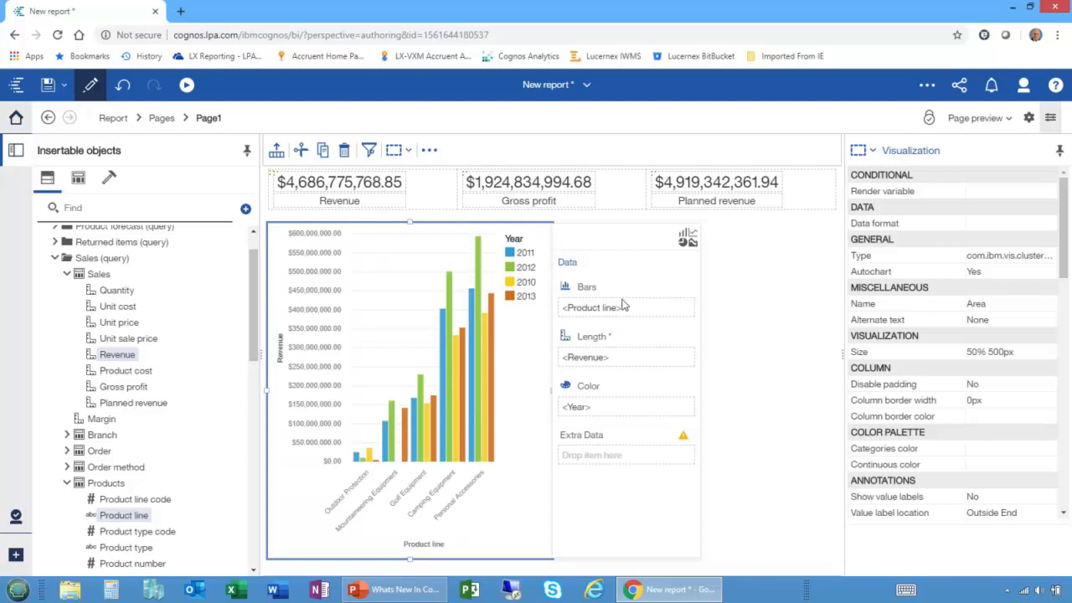
{"action": "left_click", "coordinate": [686, 240]}
{"action": "left_click", "coordinate": [619, 263]}
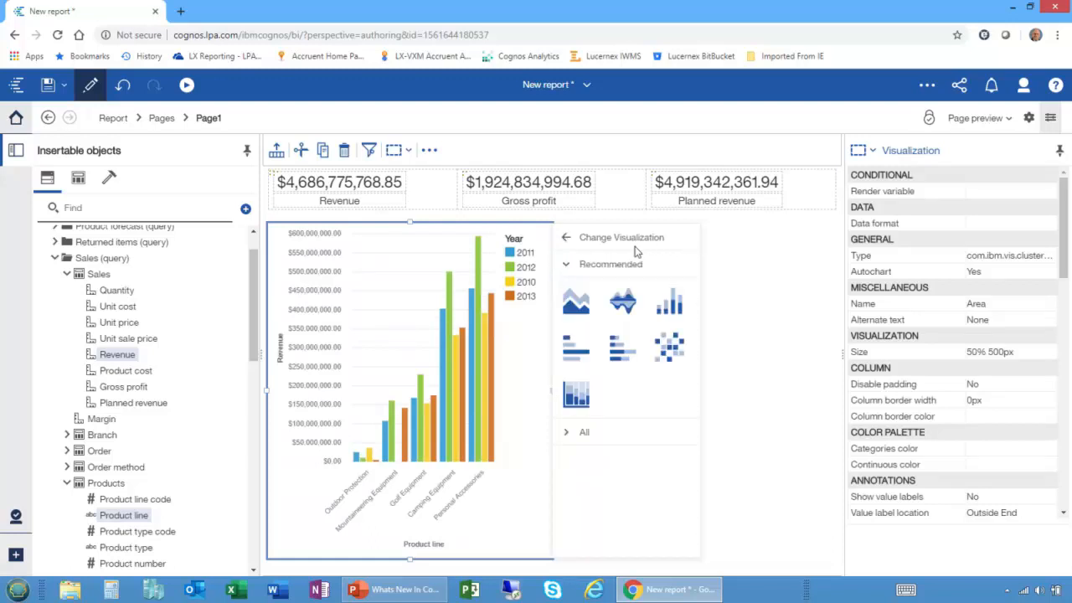
{"action": "left_click", "coordinate": [576, 308]}
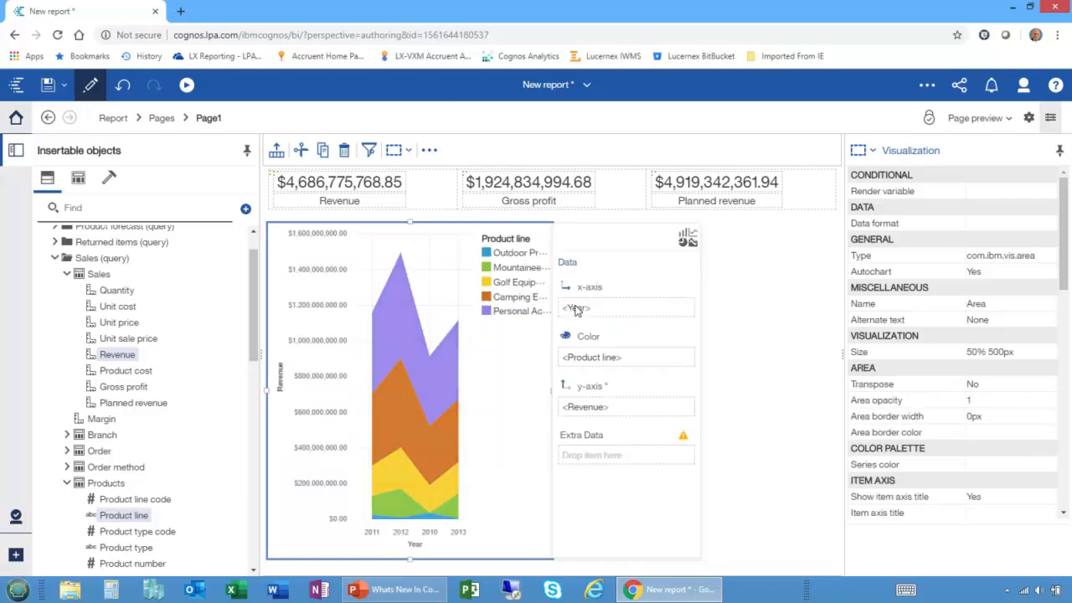
Try the recommended heat map for the chart, followed by the river visualization.
{"action": "left_click", "coordinate": [686, 240]}
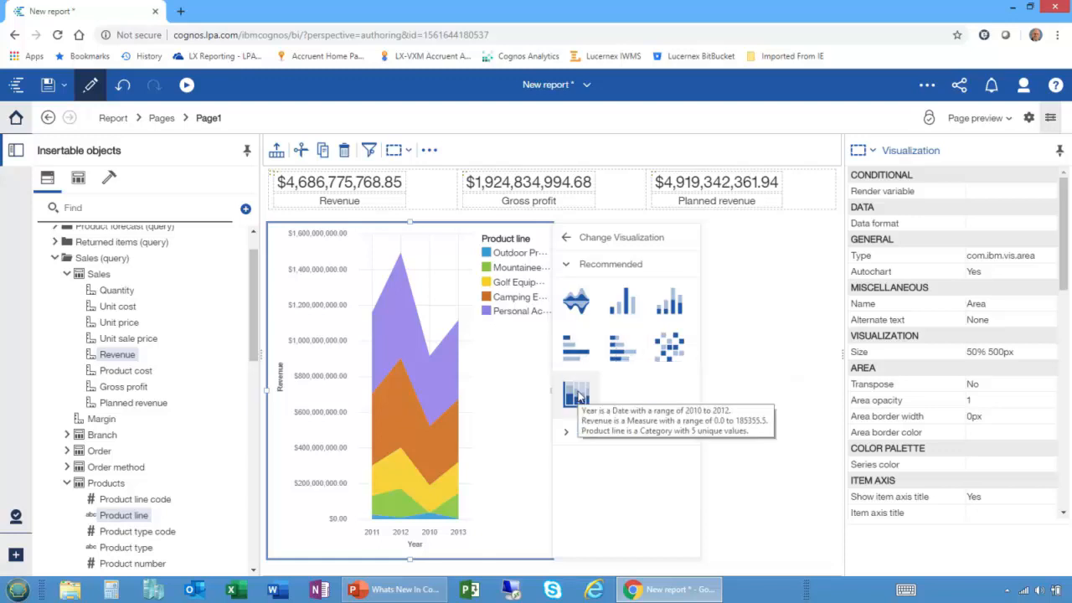
{"action": "left_click", "coordinate": [668, 346]}
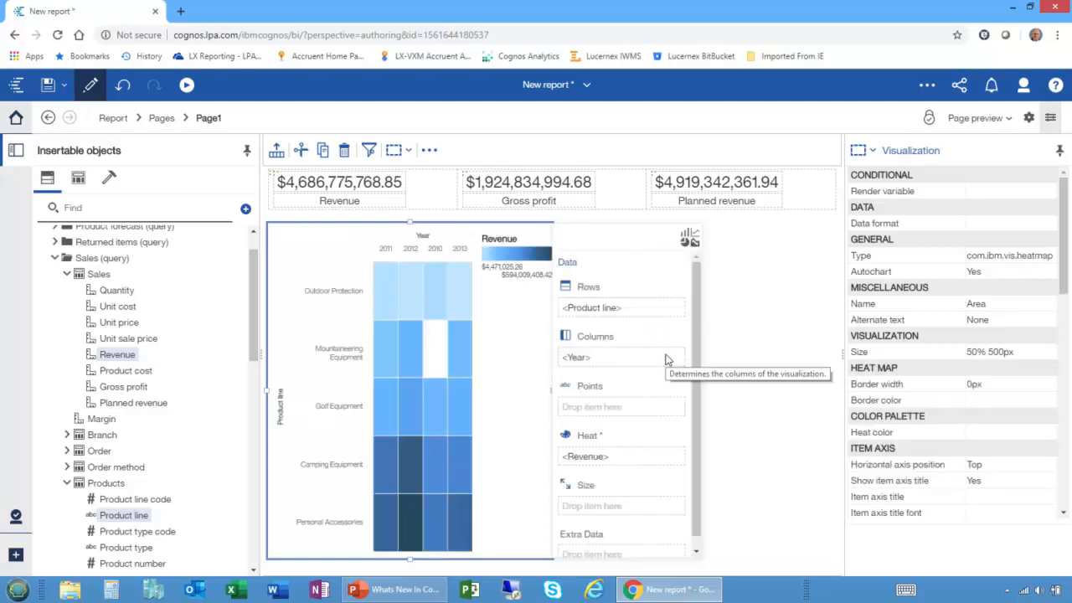
{"action": "left_click", "coordinate": [691, 243]}
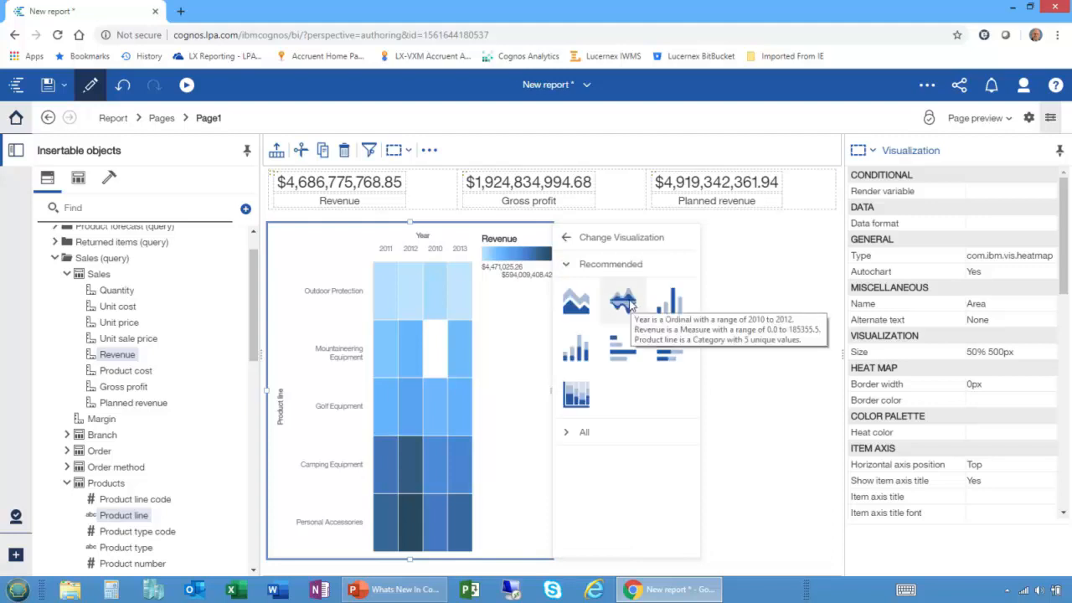
{"action": "left_click", "coordinate": [622, 301]}
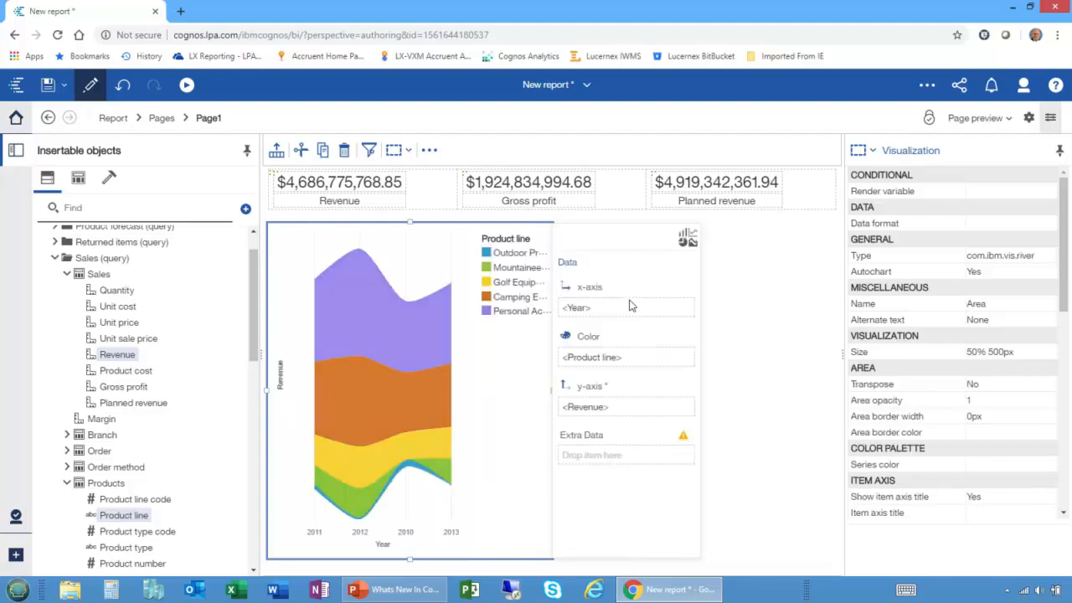
Convert the river chart into a crosstab using the full set of visualizations, and undo the conversion.
{"action": "left_click", "coordinate": [688, 239]}
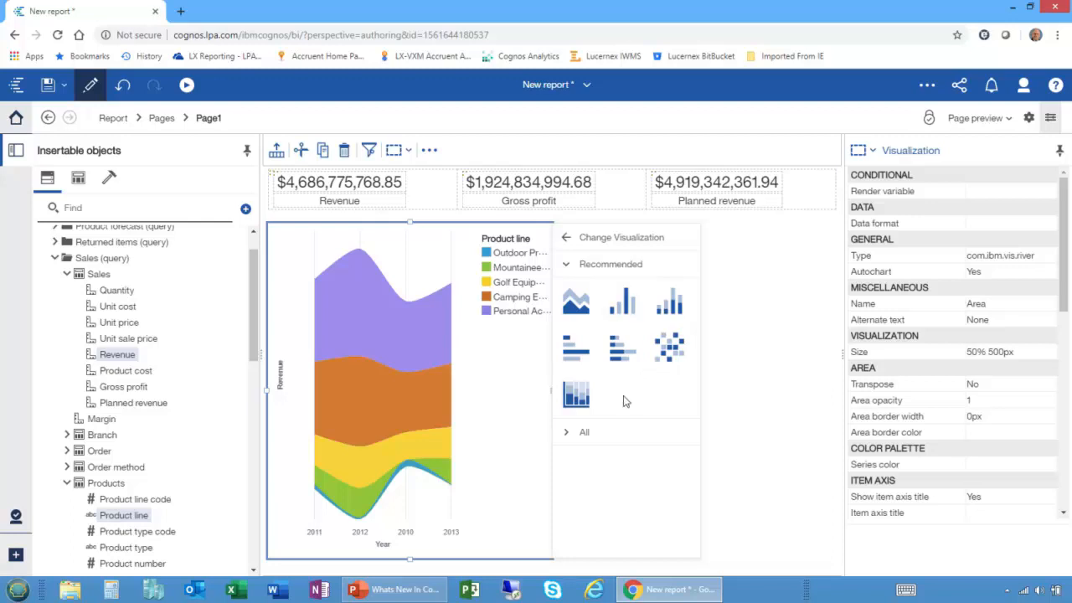
{"action": "left_click", "coordinate": [566, 432]}
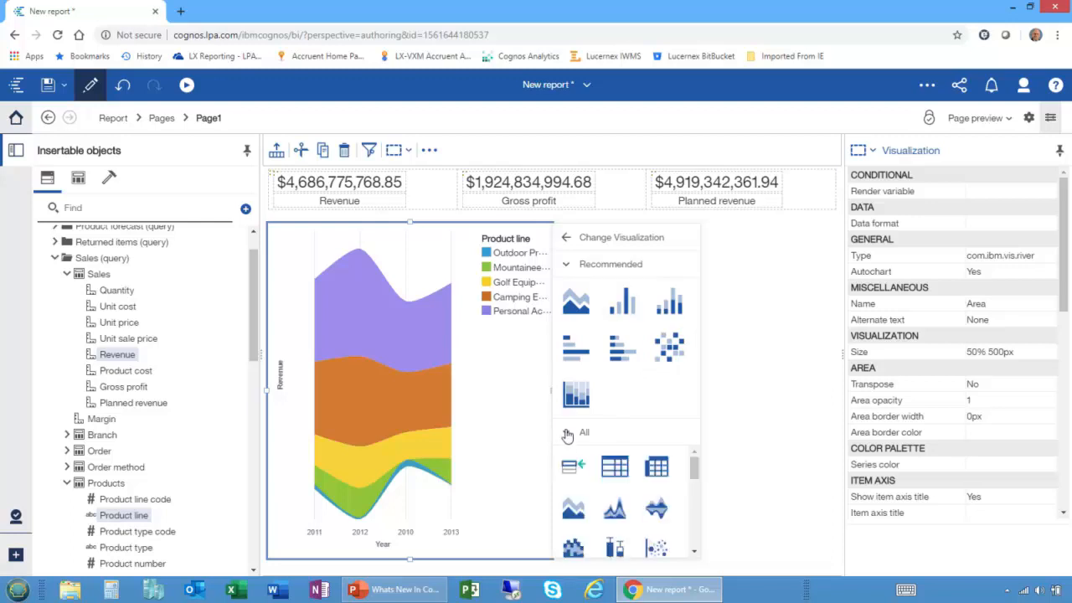
{"action": "left_click", "coordinate": [656, 470]}
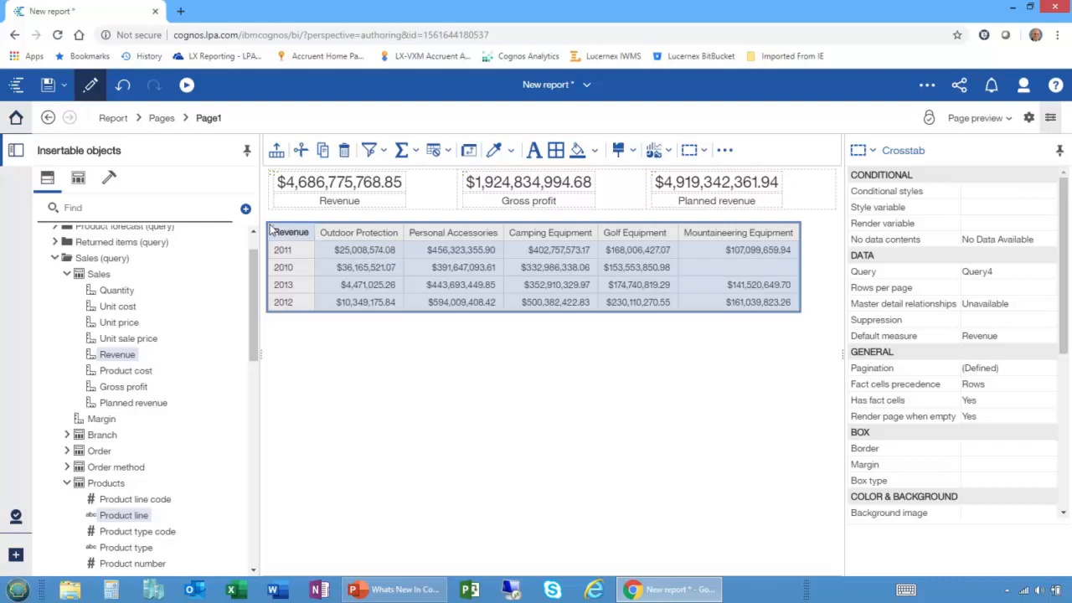
{"action": "left_click", "coordinate": [123, 84]}
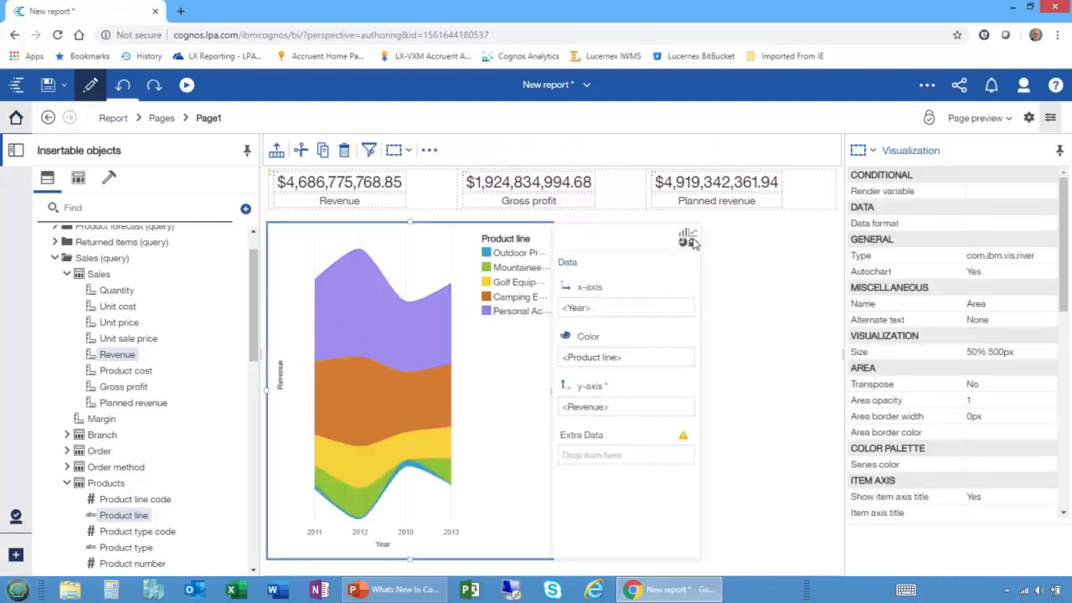
Change the river chart back to an area visualization and widen it to about 73% of the page.
{"action": "left_click", "coordinate": [688, 240]}
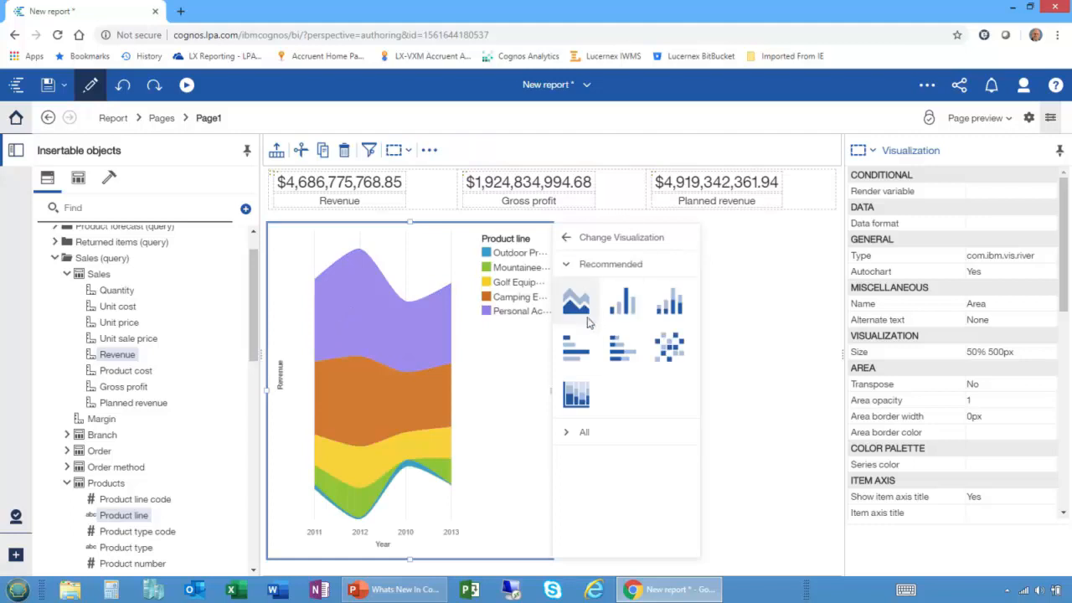
{"action": "left_click", "coordinate": [575, 299]}
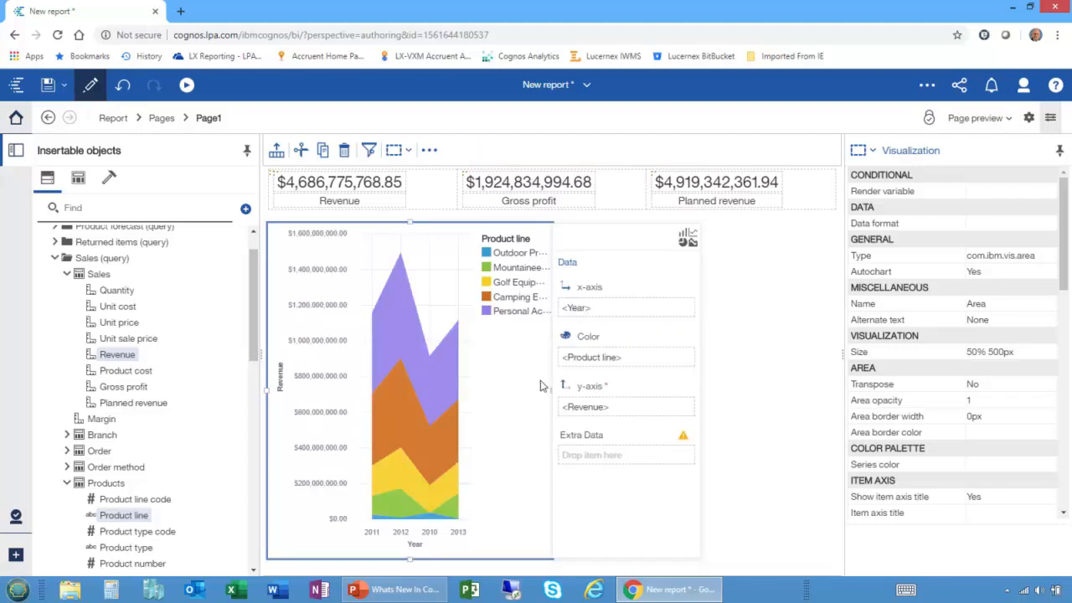
{"action": "left_click_drag", "start_coordinate": [553, 390], "coordinate": [695, 390]}
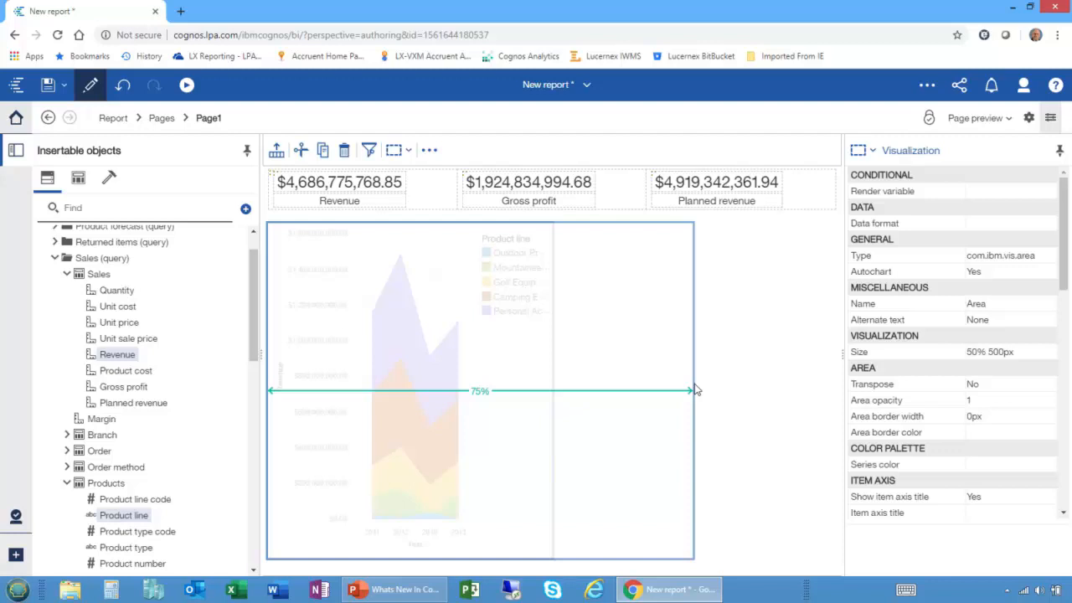
{"action": "left_click_drag", "start_coordinate": [695, 390], "coordinate": [694, 388]}
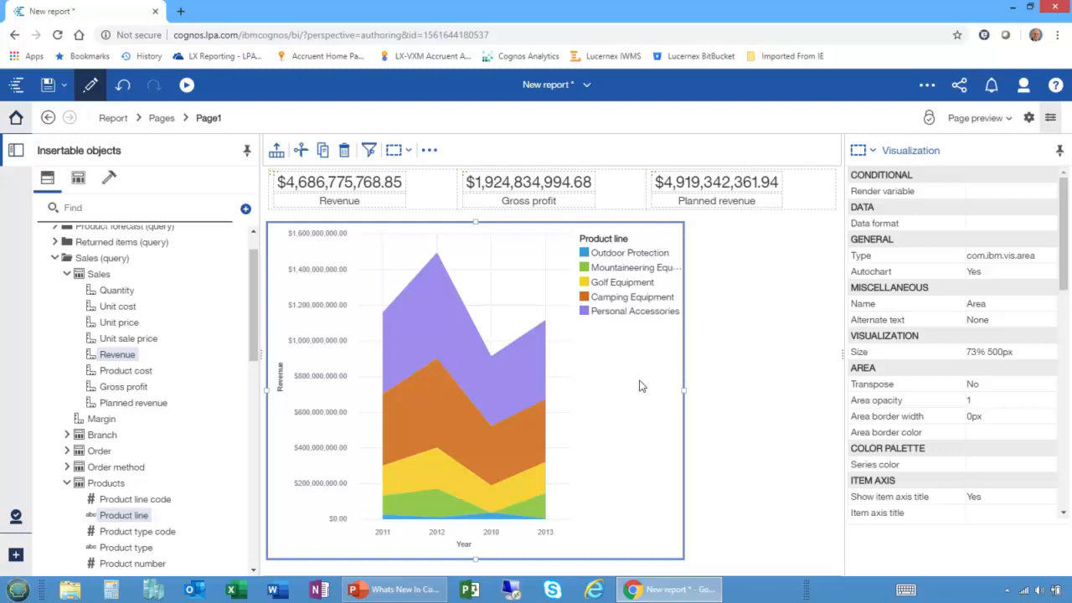
Examine the visualization gallery and its version choices for a new visualization beside the area chart, and cancel the insertion.
{"action": "left_click", "coordinate": [109, 177]}
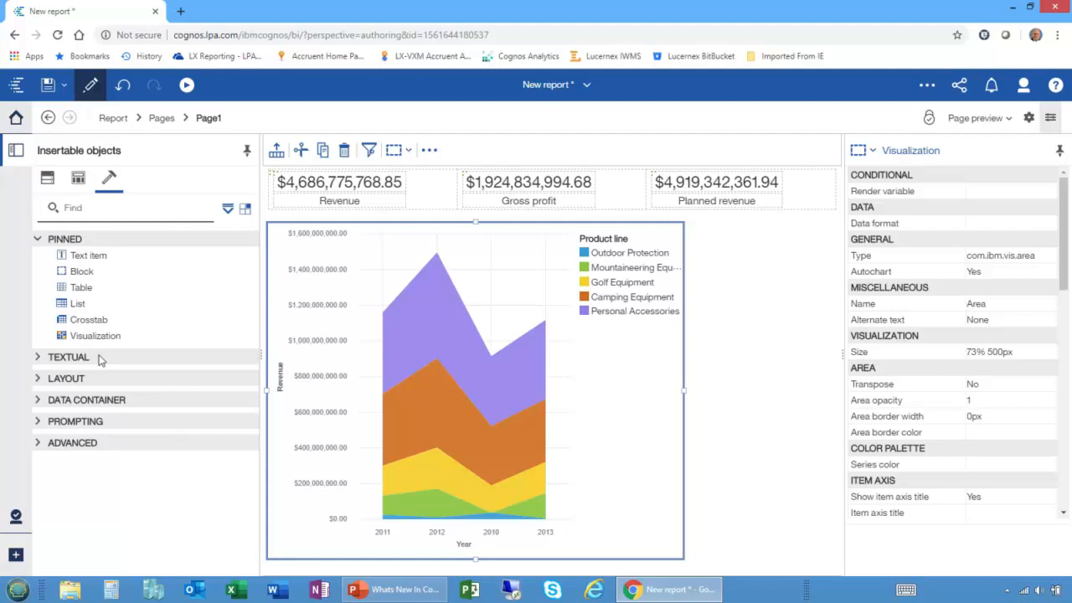
{"action": "left_click_drag", "start_coordinate": [95, 335], "coordinate": [835, 395]}
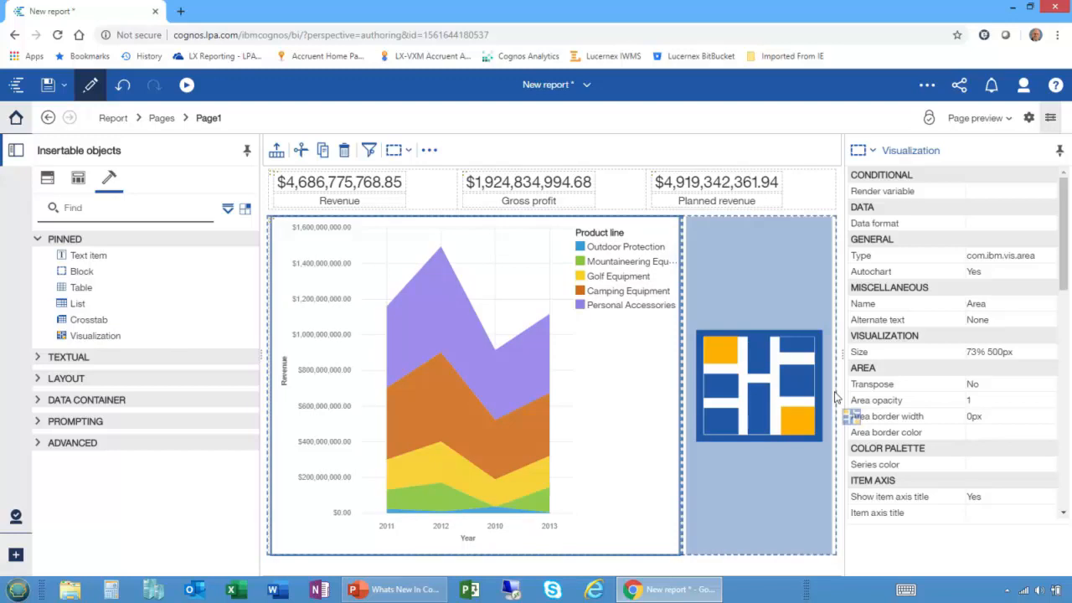
{"action": "left_click_drag", "start_coordinate": [835, 395], "coordinate": [835, 395]}
{"action": "left_click_drag", "start_coordinate": [835, 396], "coordinate": [832, 397]}
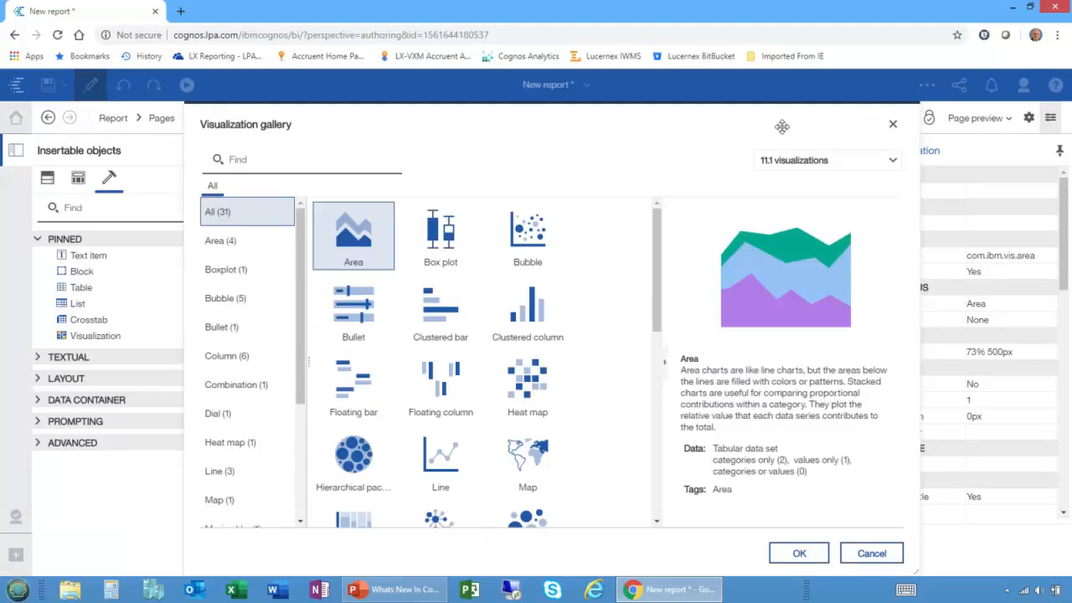
{"action": "left_click", "coordinate": [850, 165]}
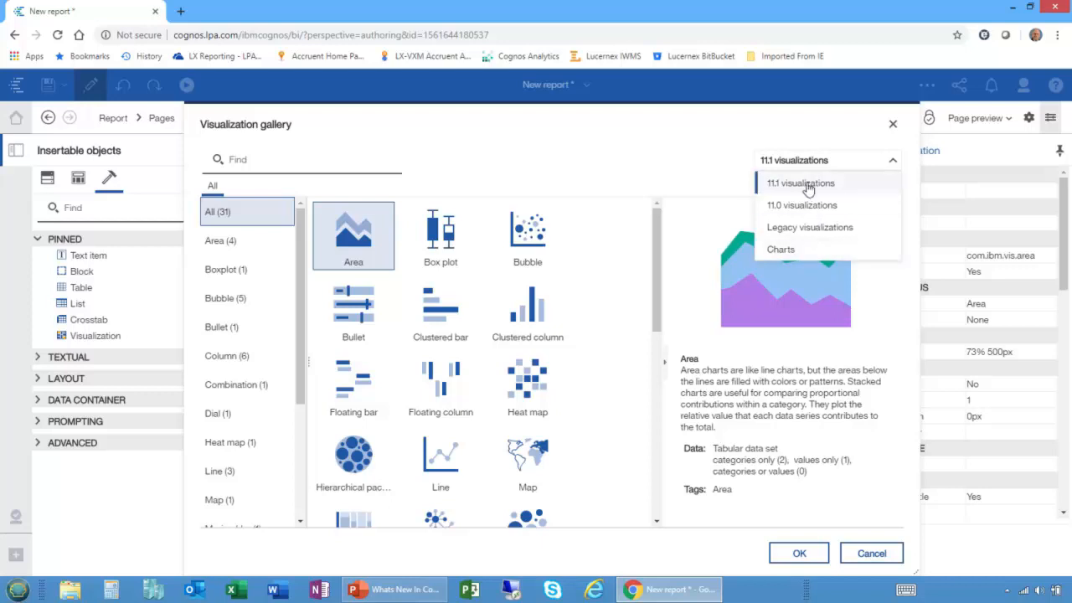
{"action": "left_click", "coordinate": [875, 558]}
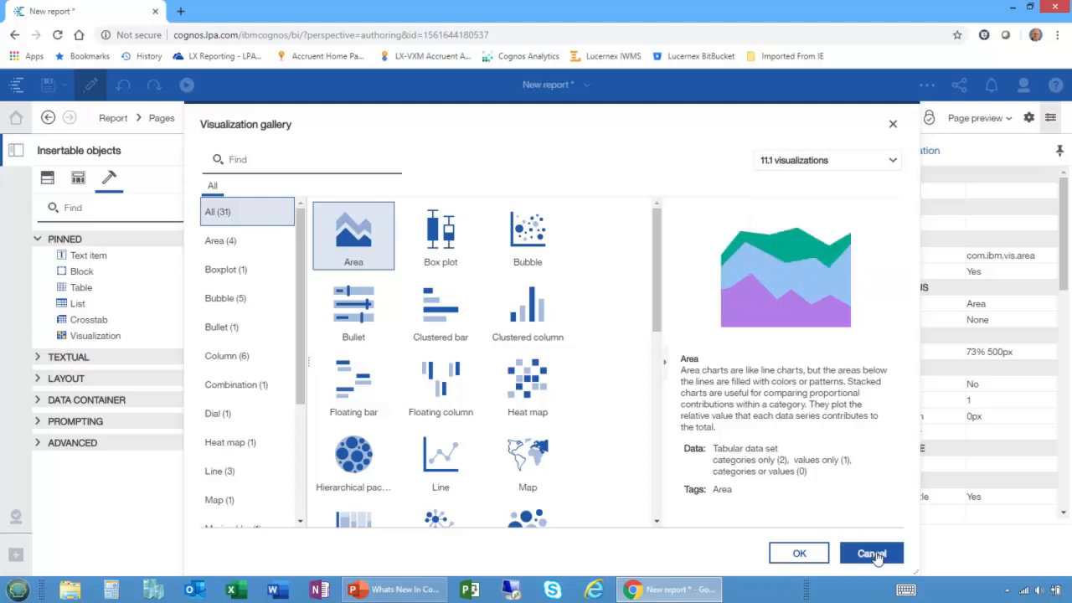
{"action": "left_click", "coordinate": [876, 559]}
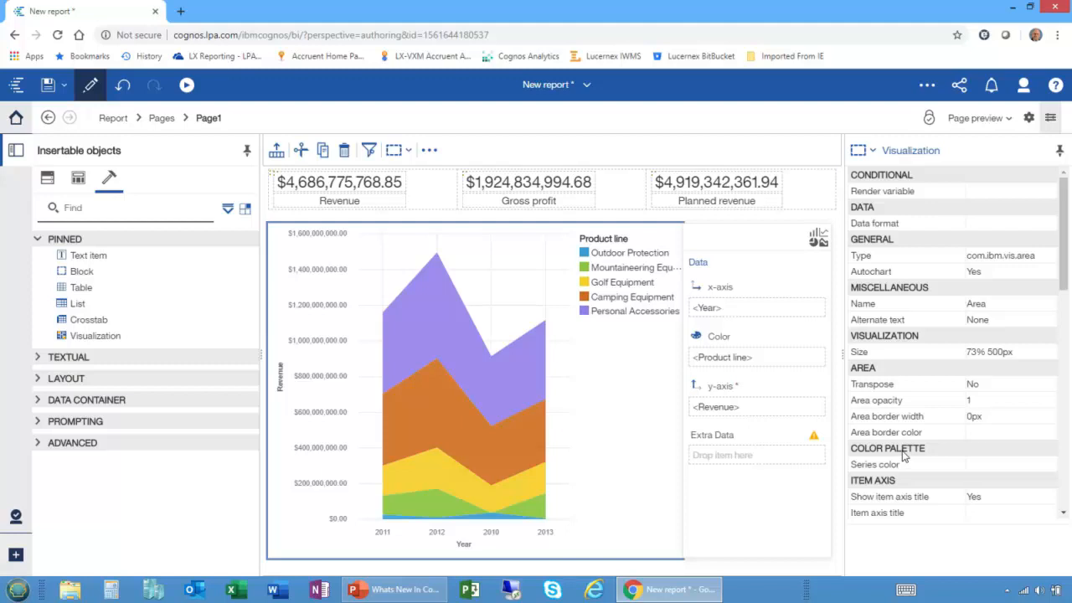
Start a custom color palette for the area chart's series color and name it with the author's first name plus Pallet.
{"action": "left_click", "coordinate": [993, 469]}
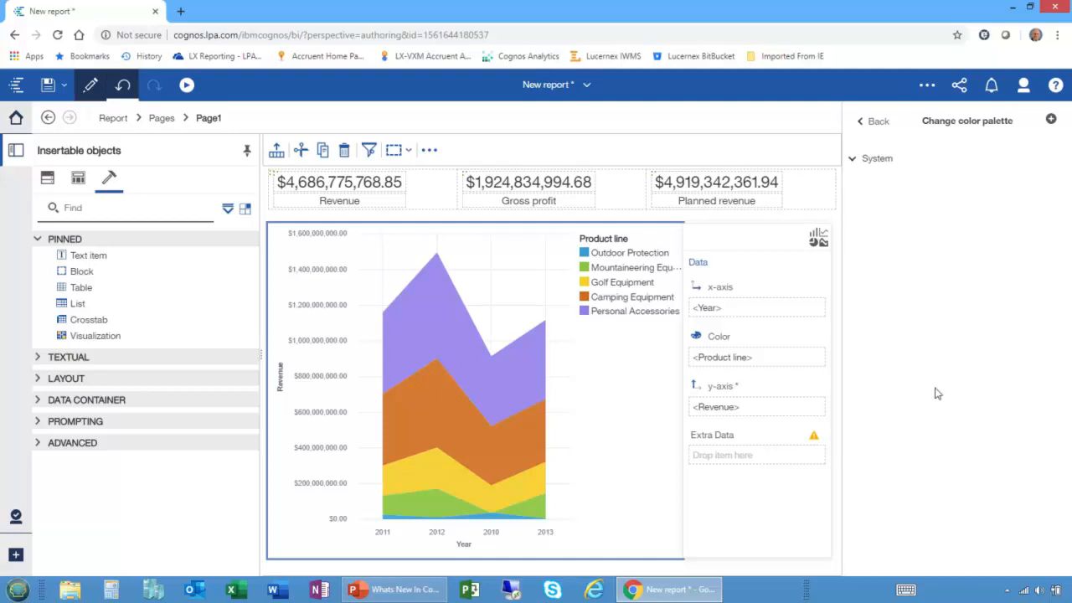
{"action": "left_click", "coordinate": [856, 164]}
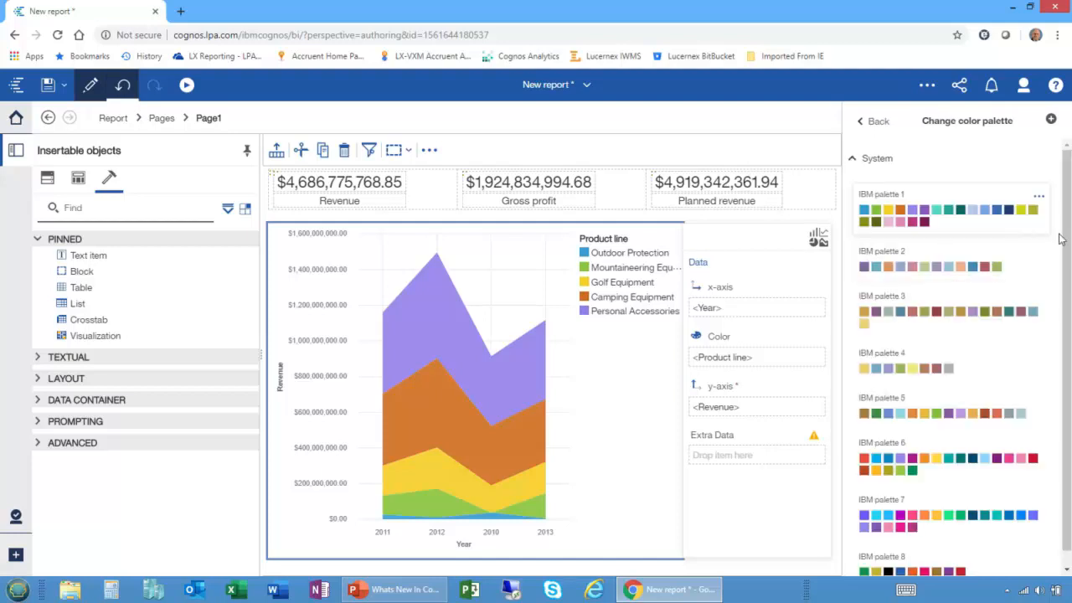
{"action": "mouse_move", "coordinate": [1068, 245]}
{"action": "left_mouse_down"}
{"action": "mouse_move", "coordinate": [1069, 311]}
{"action": "mouse_move", "coordinate": [1069, 235]}
{"action": "left_mouse_up"}
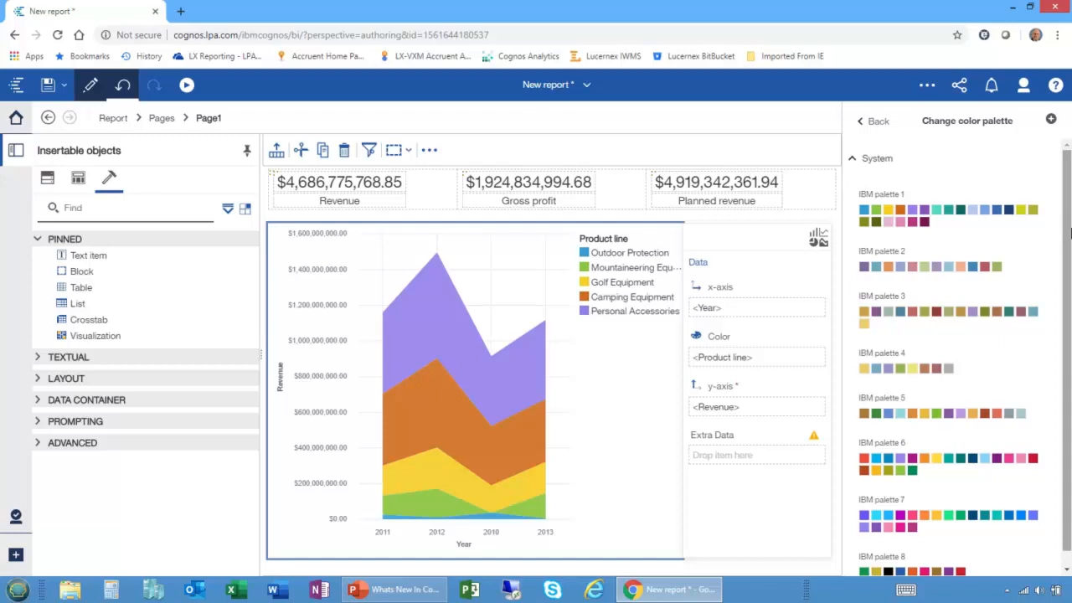
{"action": "left_click", "coordinate": [1052, 121]}
{"action": "left_click", "coordinate": [491, 190]}
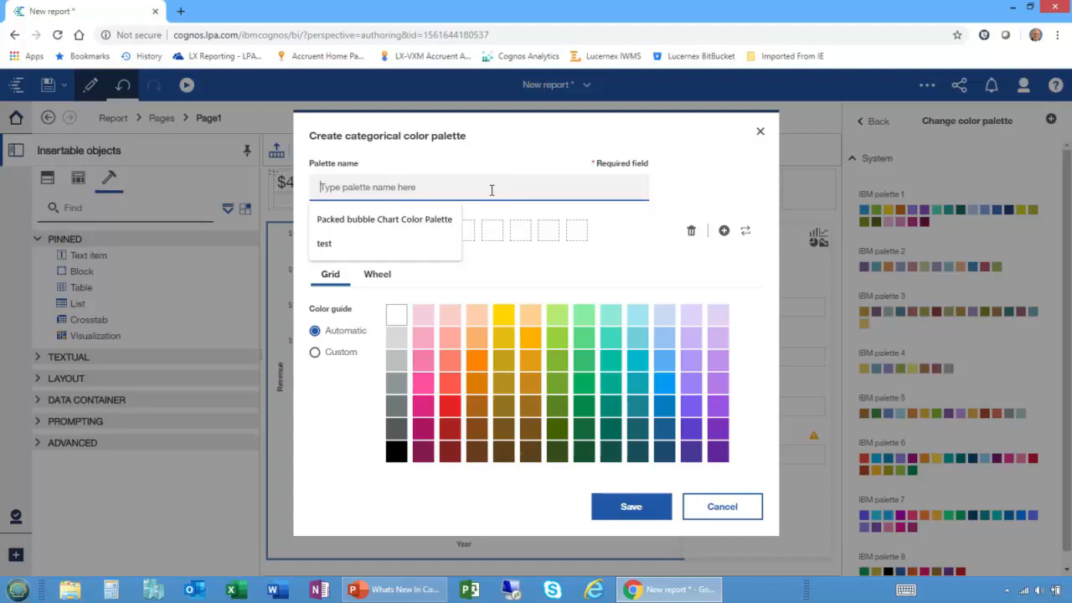
{"action": "type", "text": "Rich's "}
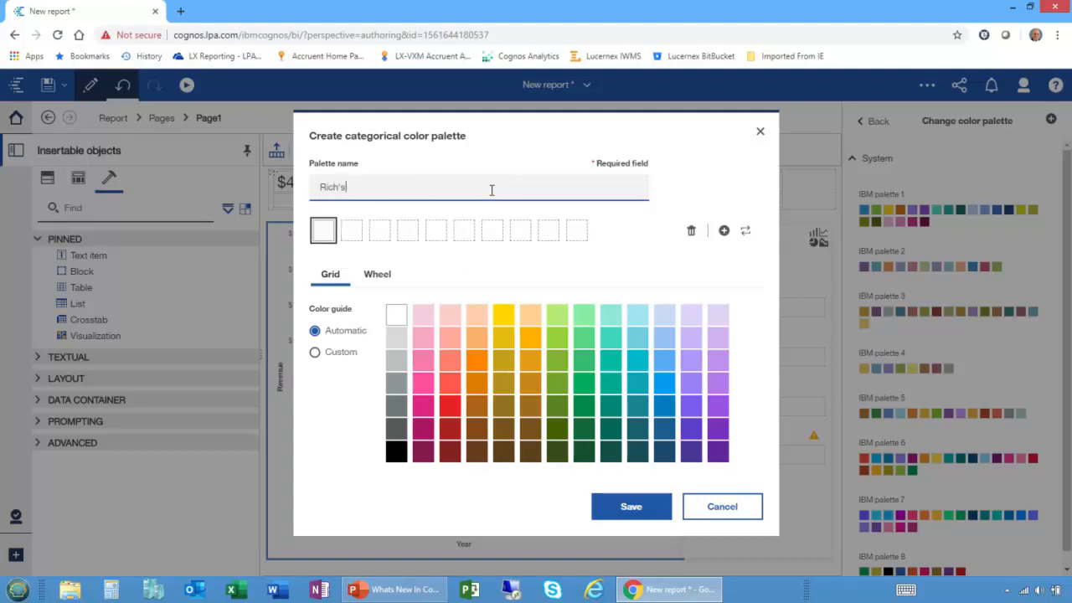
{"action": "type", "text": "Pallet"}
Generate the palette's colors automatically from a dark purple first swatch and a dark brown eighth swatch.
{"action": "left_click", "coordinate": [717, 429]}
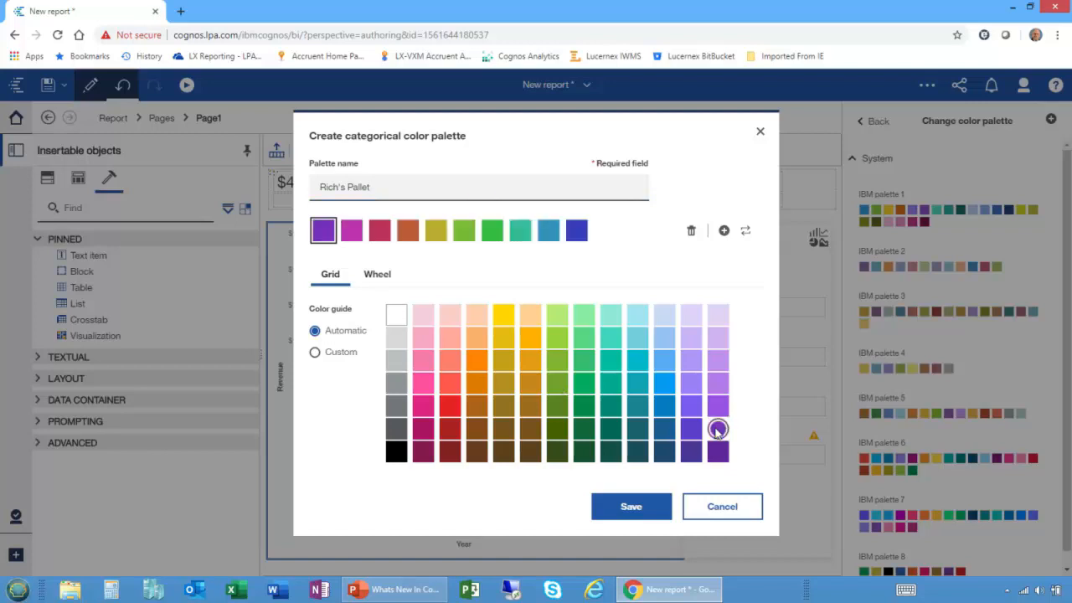
{"action": "left_click", "coordinate": [519, 235]}
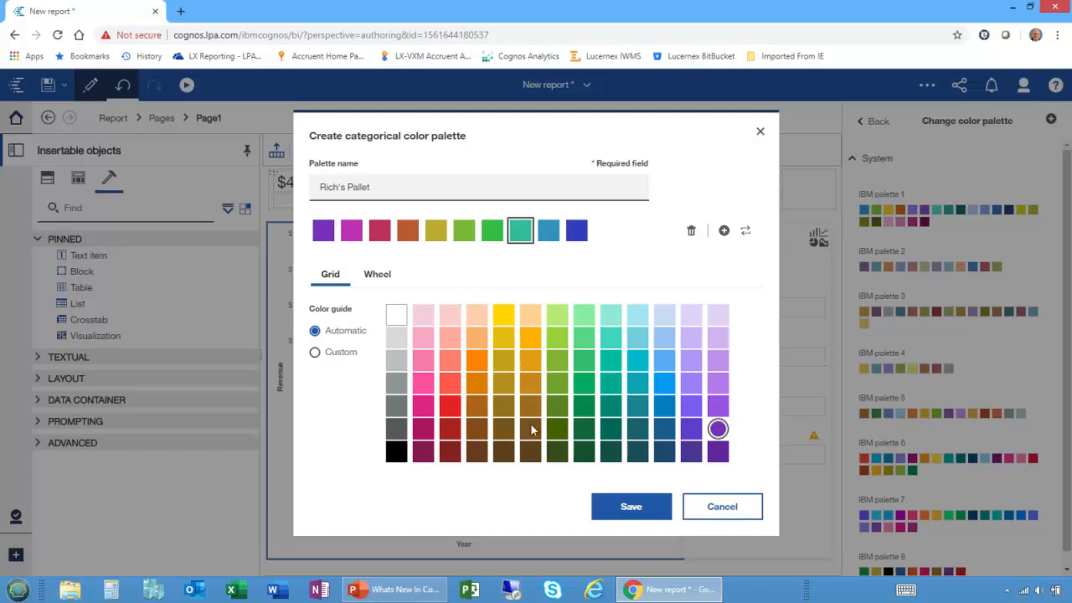
{"action": "left_click", "coordinate": [531, 429]}
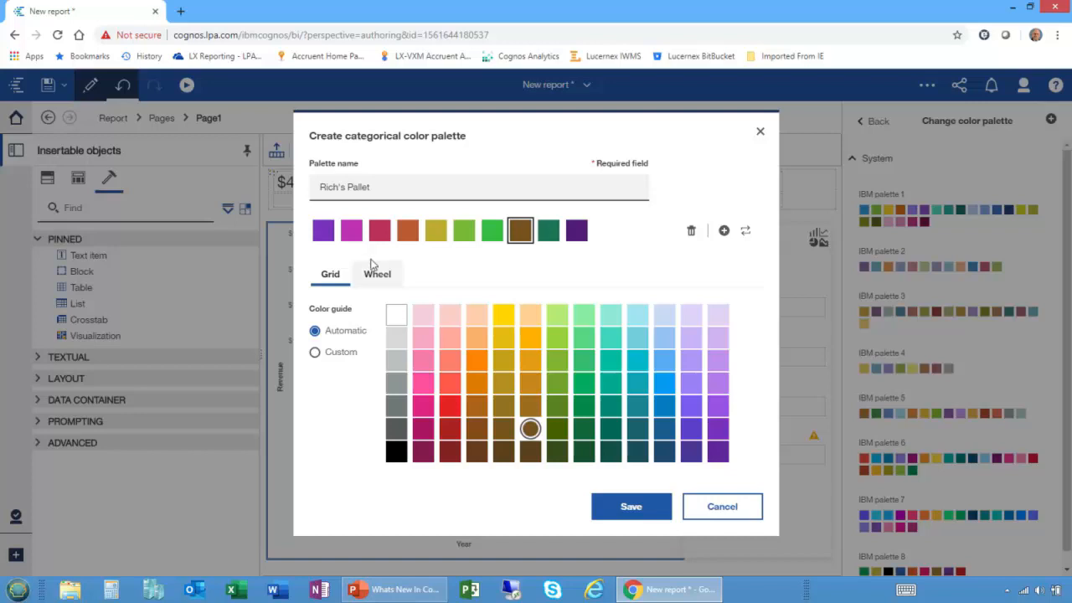
Switch the color guide to Custom and recolor the first swatch light orange, the third green, the sixth brown and the eighth bright blue.
{"action": "left_click", "coordinate": [325, 238]}
{"action": "left_click", "coordinate": [315, 353]}
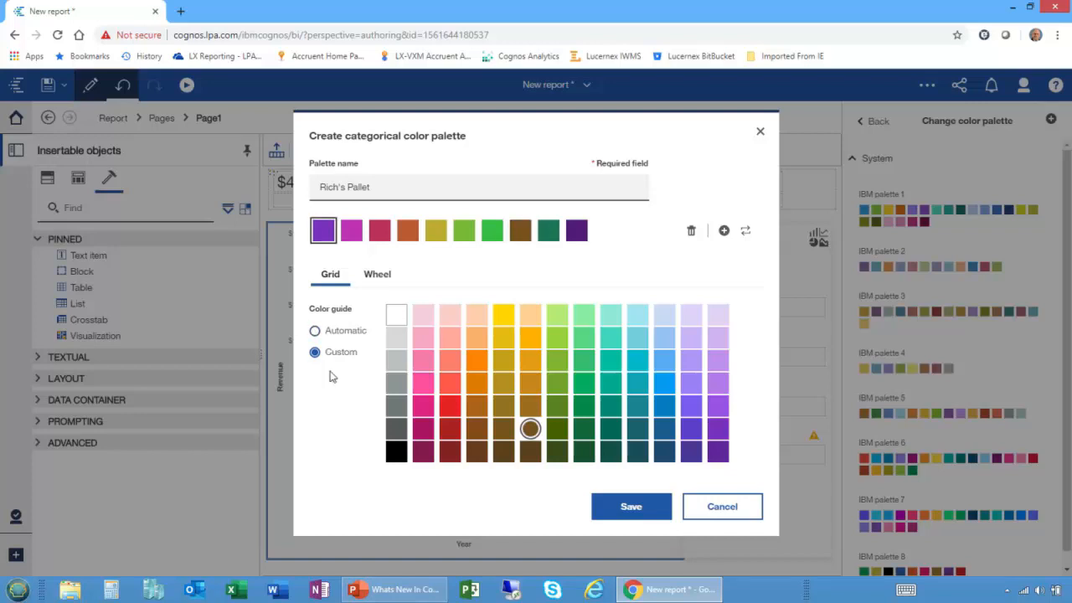
{"action": "left_click", "coordinate": [477, 337]}
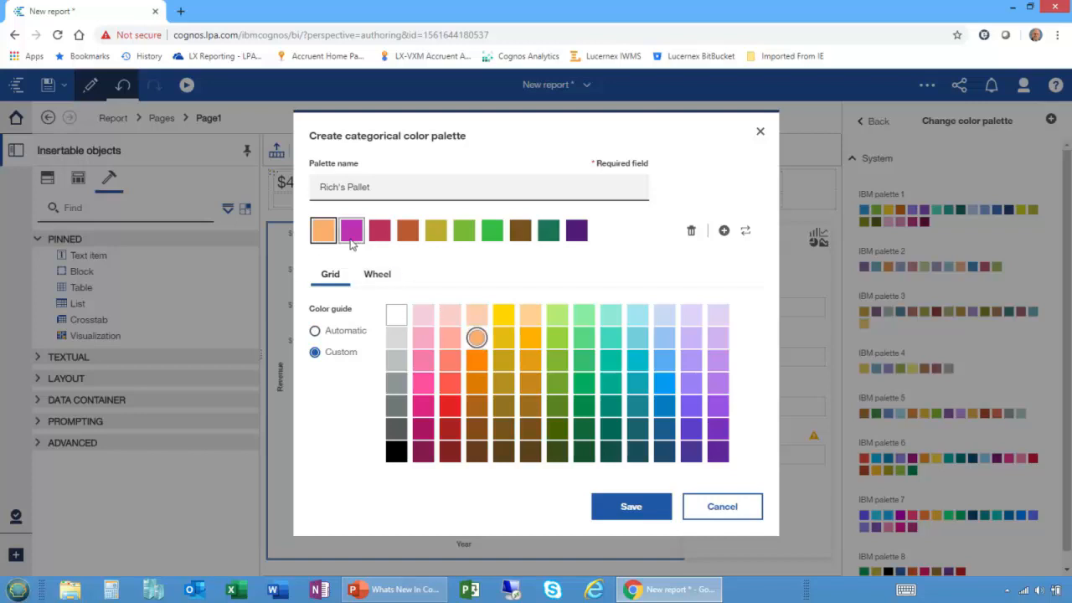
{"action": "left_click", "coordinate": [584, 361]}
{"action": "left_click", "coordinate": [464, 230]}
{"action": "left_click", "coordinate": [530, 405]}
{"action": "left_click", "coordinate": [520, 235]}
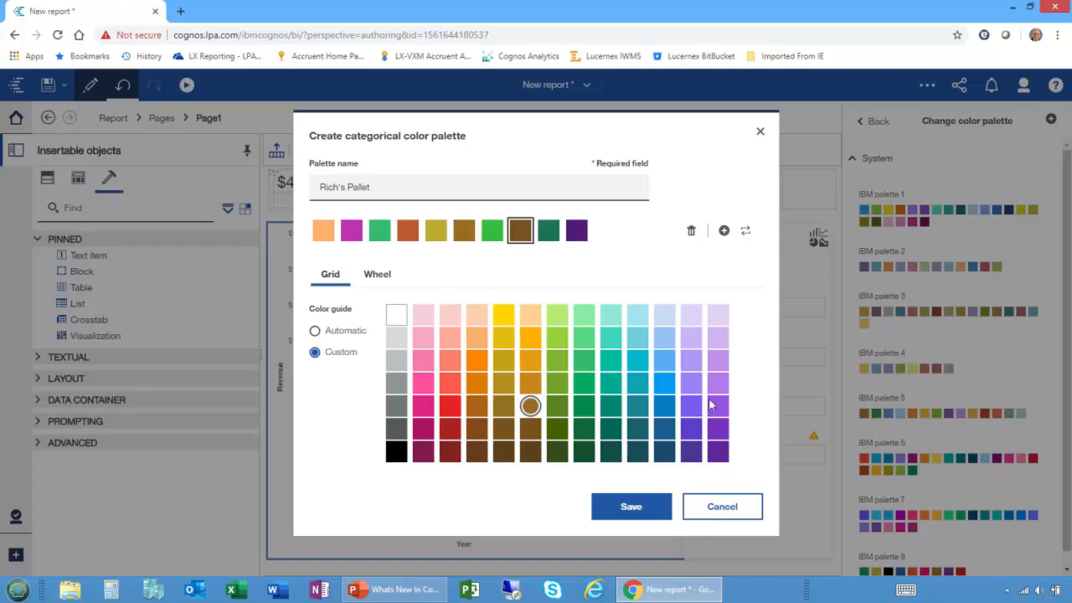
{"action": "left_click", "coordinate": [662, 381]}
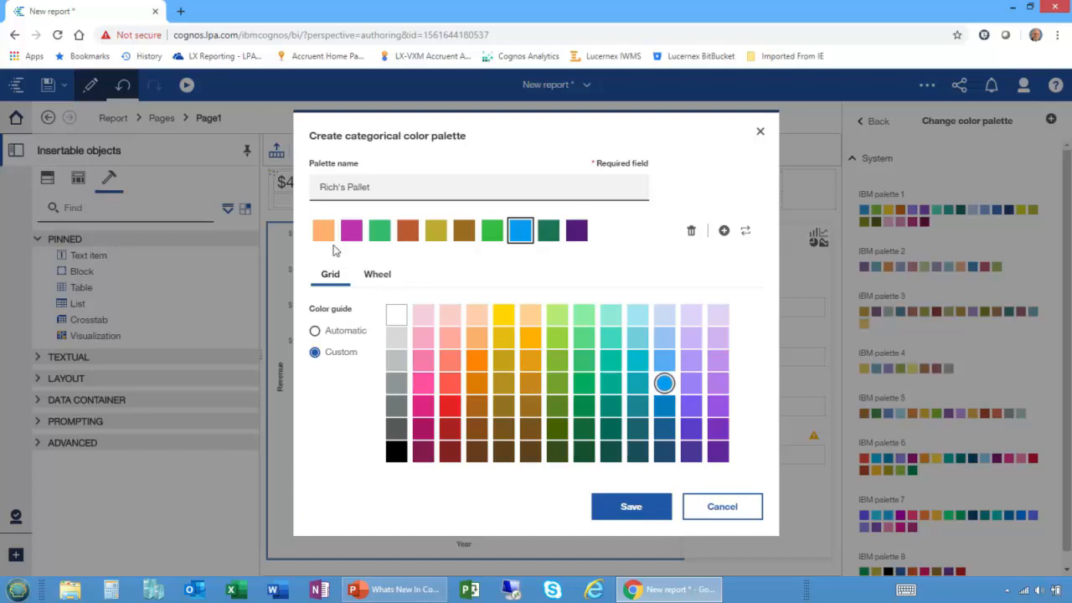
Check the color wheel settings of the blue swatch and save the custom palette.
{"action": "left_click", "coordinate": [368, 277]}
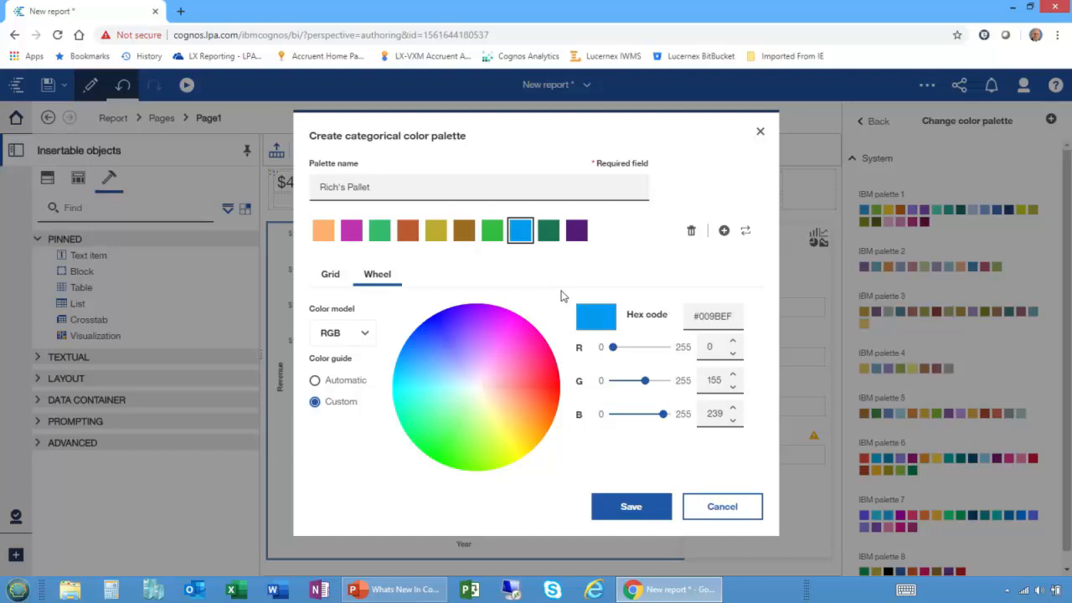
{"action": "left_click", "coordinate": [328, 276]}
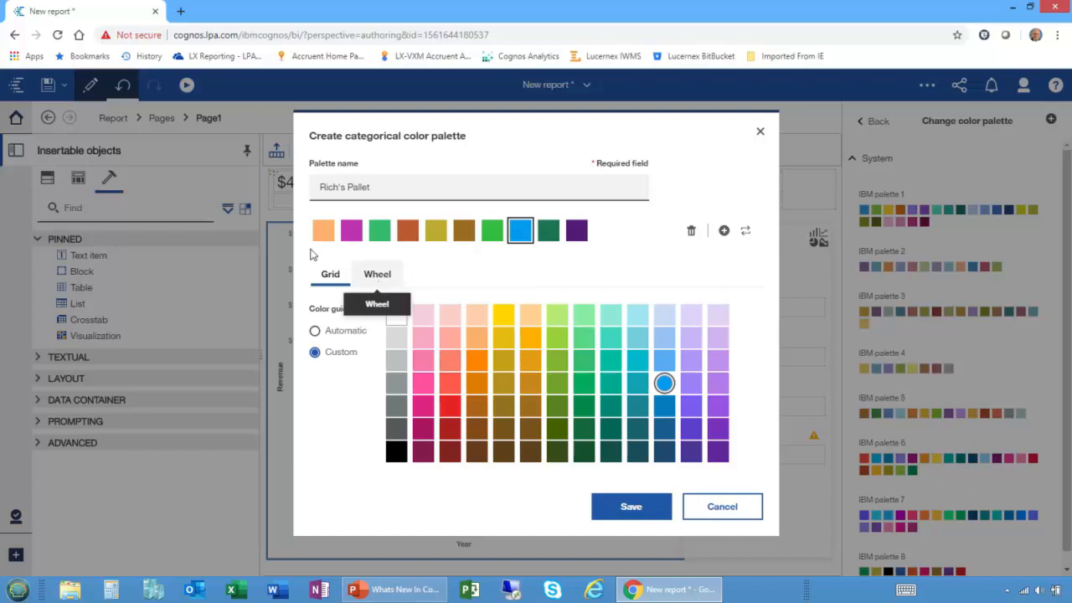
{"action": "left_click", "coordinate": [634, 508]}
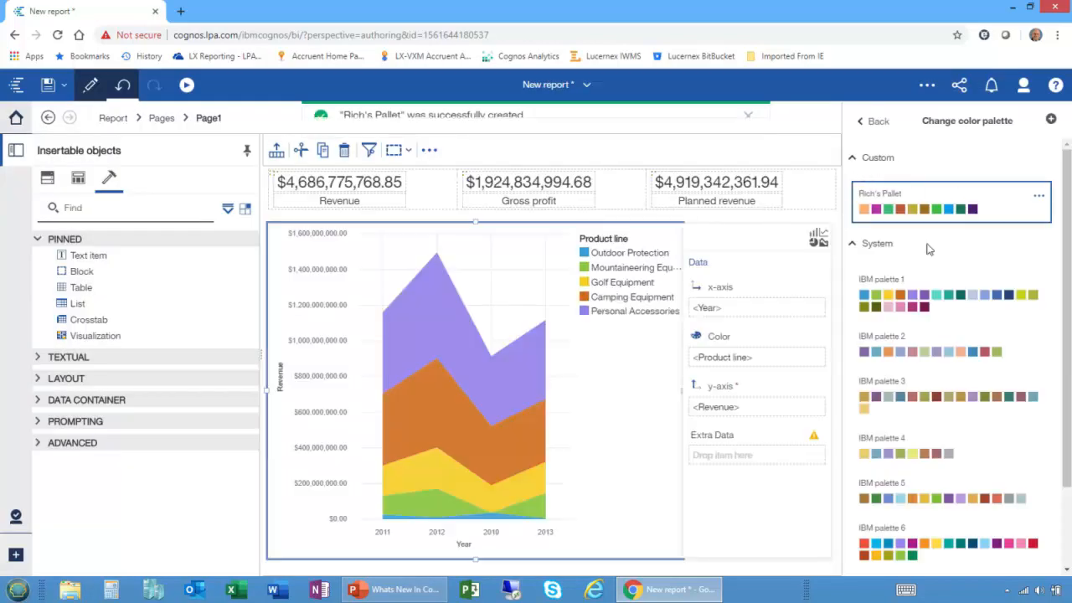
Review the management options of the saved custom palette and return to the chart's properties with that palette applied.
{"action": "mouse_move", "coordinate": [934, 203]}
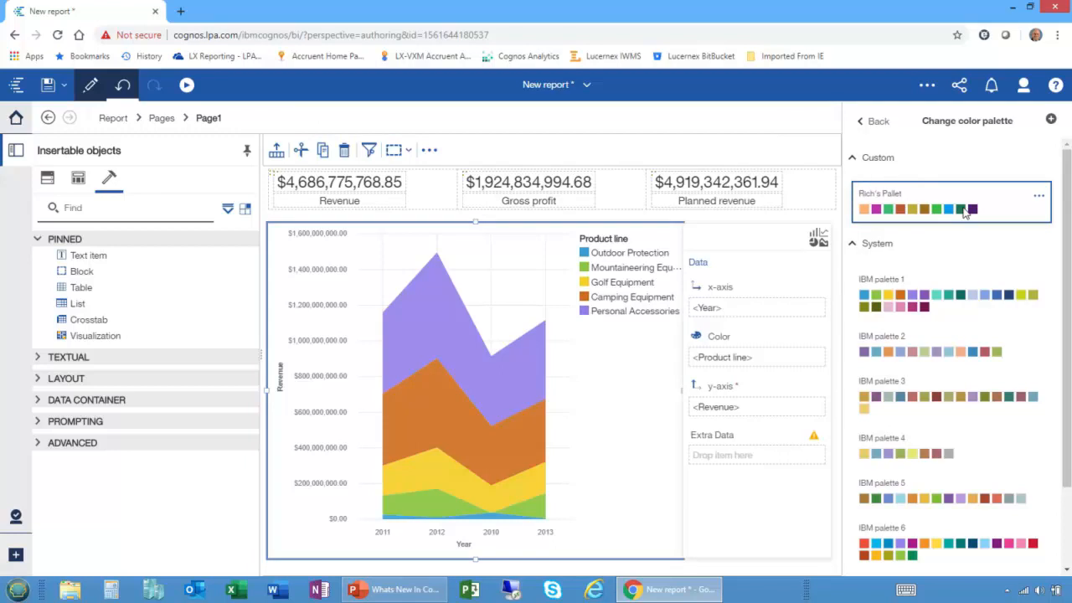
{"action": "left_click", "coordinate": [1037, 198]}
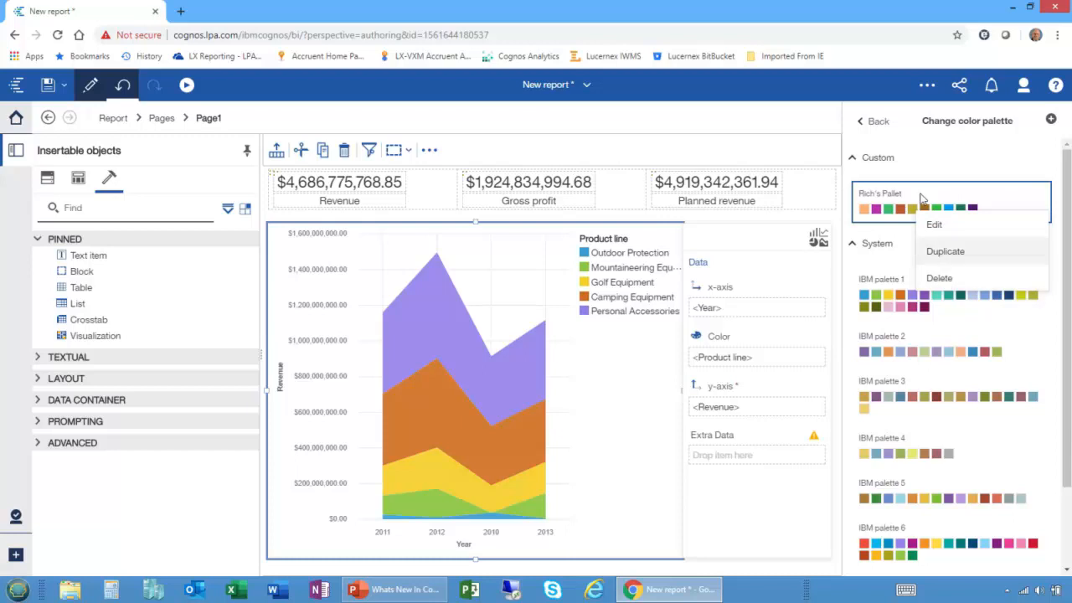
{"action": "left_click", "coordinate": [906, 170]}
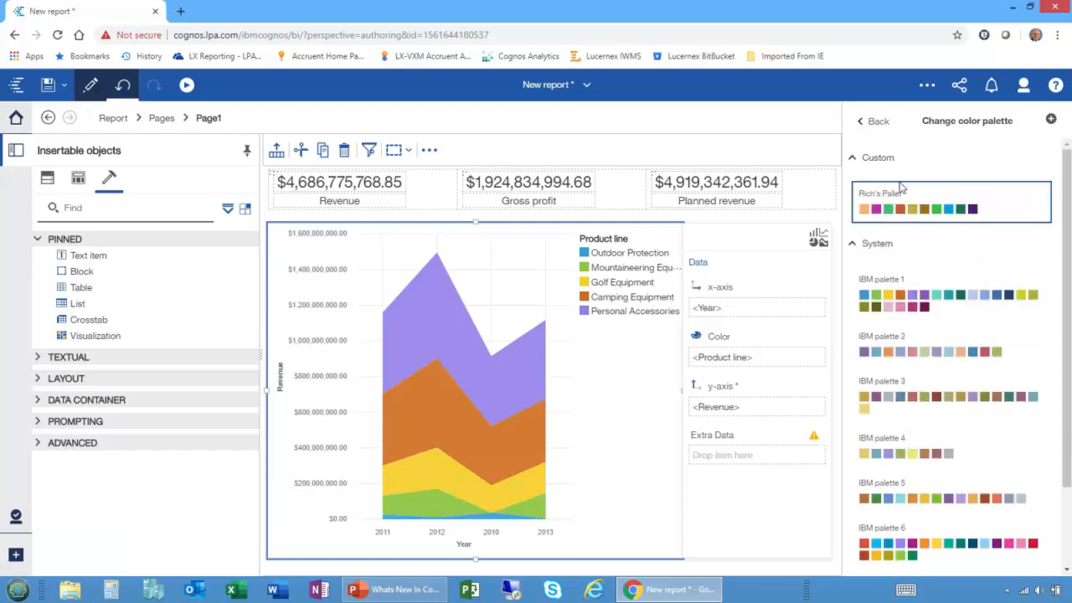
{"action": "left_click", "coordinate": [855, 122]}
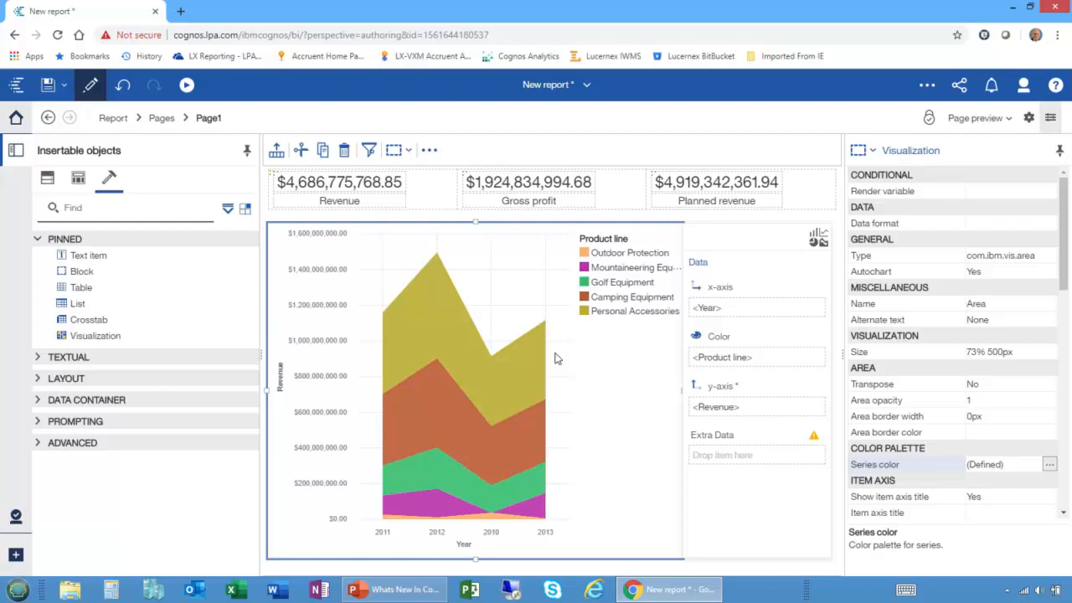
Leave the report for the home page and create a new dashboard from a template.
{"action": "left_click", "coordinate": [16, 117]}
{"action": "left_click", "coordinate": [14, 559]}
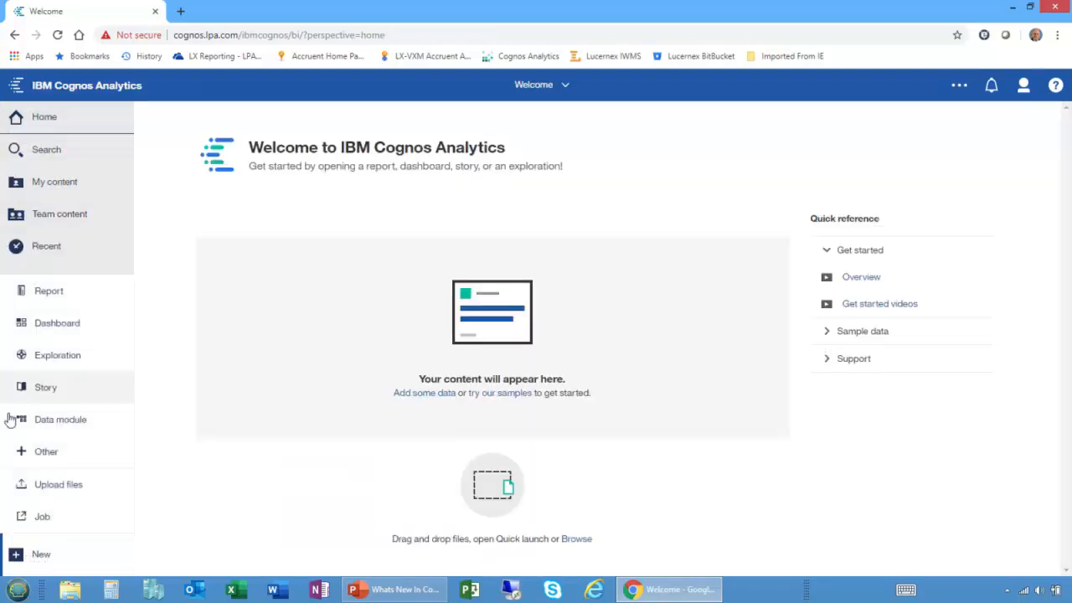
{"action": "left_click", "coordinate": [28, 326]}
{"action": "double_click", "coordinate": [343, 211]}
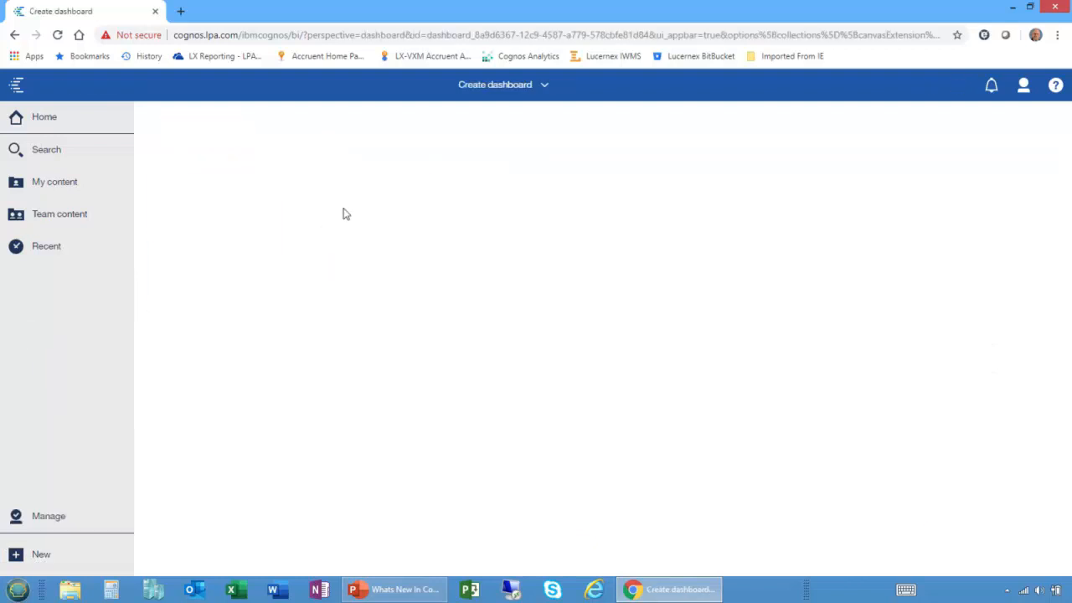
Add the GO sales (query) package from the Models folder under Samples as the dashboard's data source.
{"action": "left_click", "coordinate": [267, 118]}
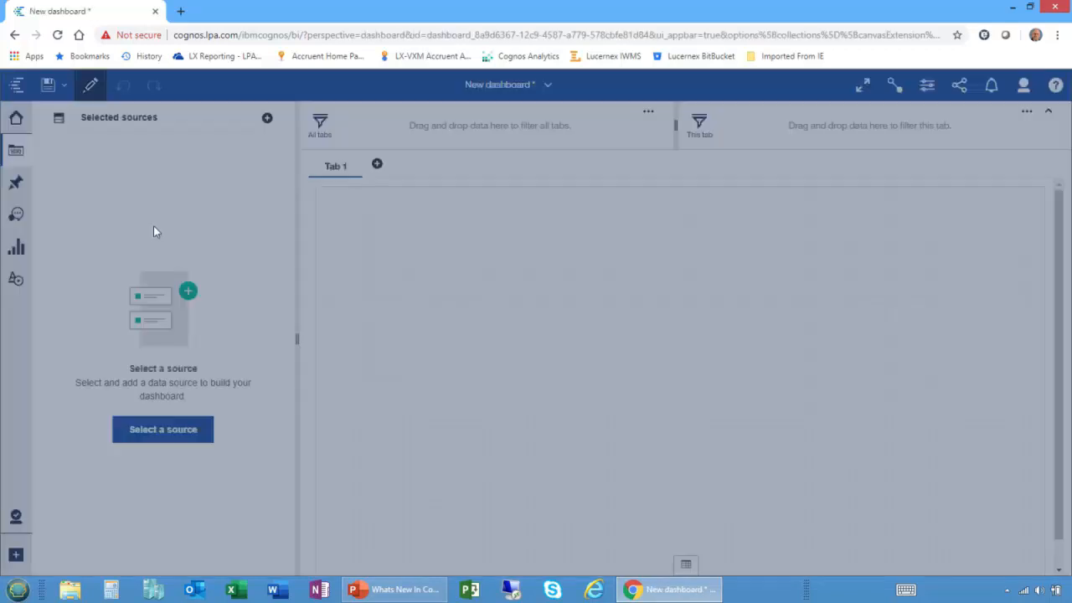
{"action": "left_click", "coordinate": [402, 343]}
{"action": "scroll", "coordinate": [407, 333], "scroll_direction": "down", "scroll_amount": 2}
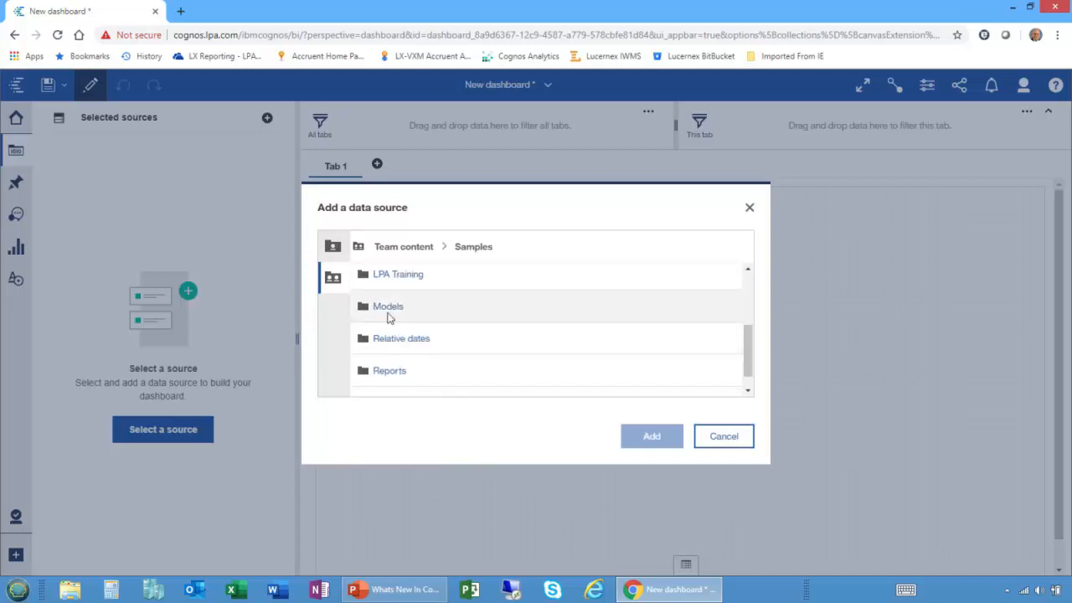
{"action": "left_click", "coordinate": [420, 315]}
{"action": "double_click", "coordinate": [407, 377]}
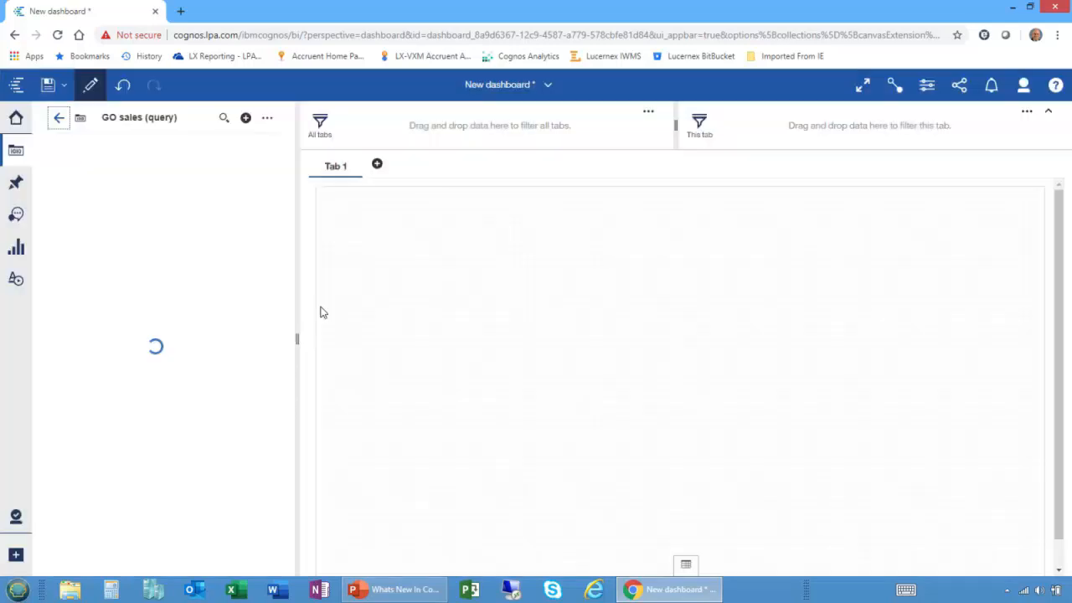
Expand the Sales and Products tables of Sales (query) and select Revenue and Product line.
{"action": "left_click", "coordinate": [54, 231]}
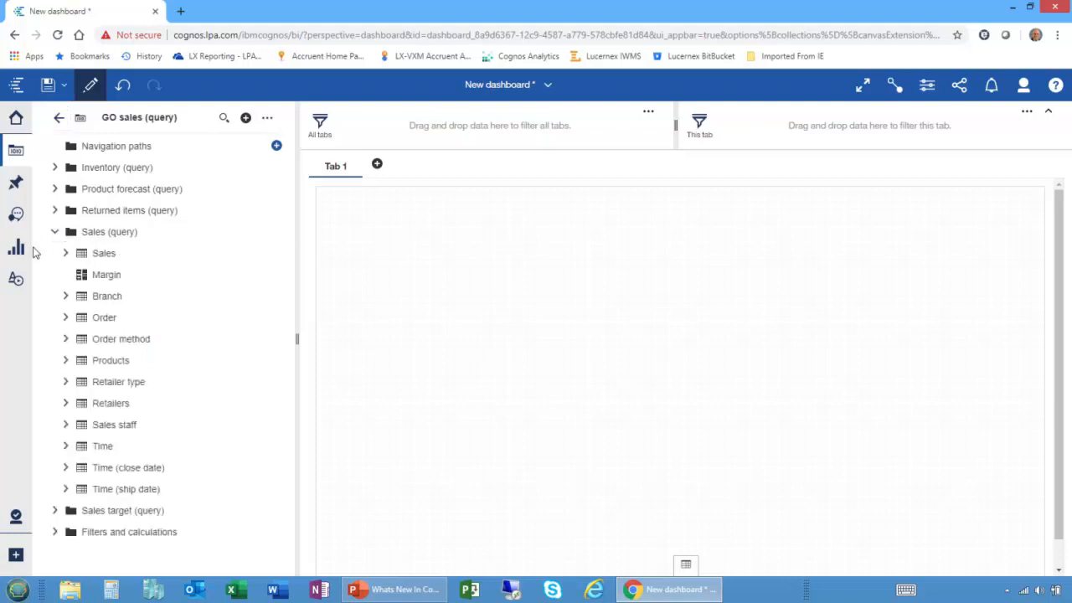
{"action": "left_click", "coordinate": [65, 360]}
{"action": "left_click", "coordinate": [47, 256]}
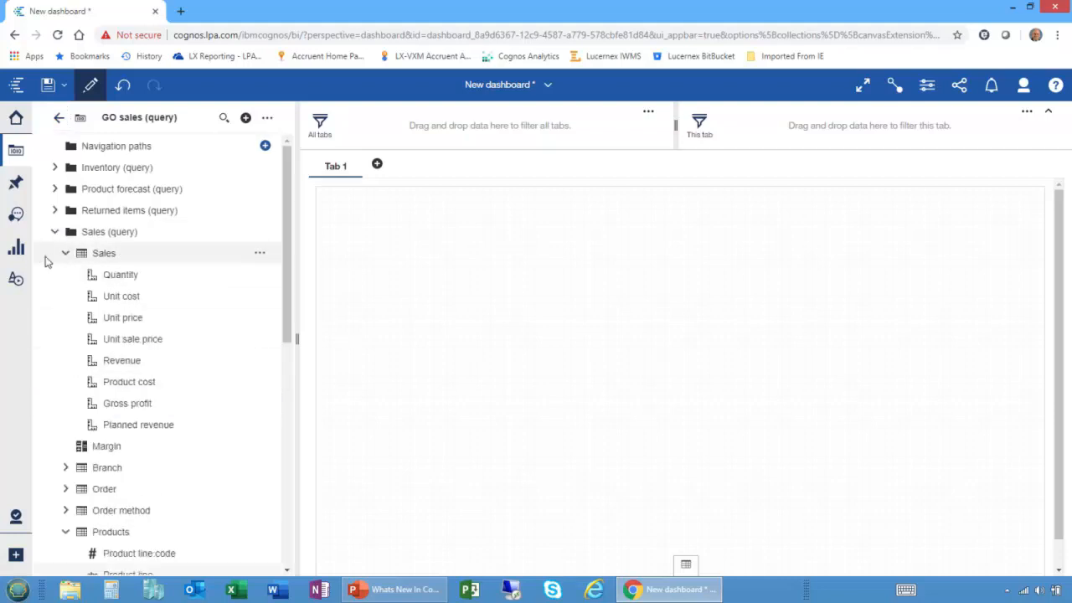
{"action": "left_click", "coordinate": [124, 360]}
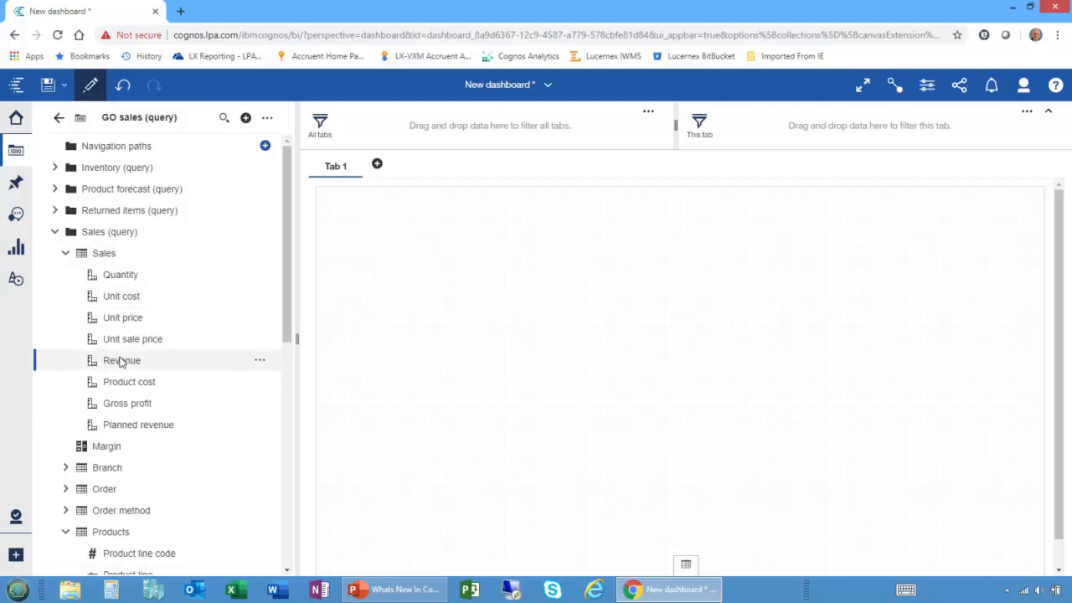
{"action": "scroll", "coordinate": [188, 352], "scroll_direction": "down", "scroll_amount": 2}
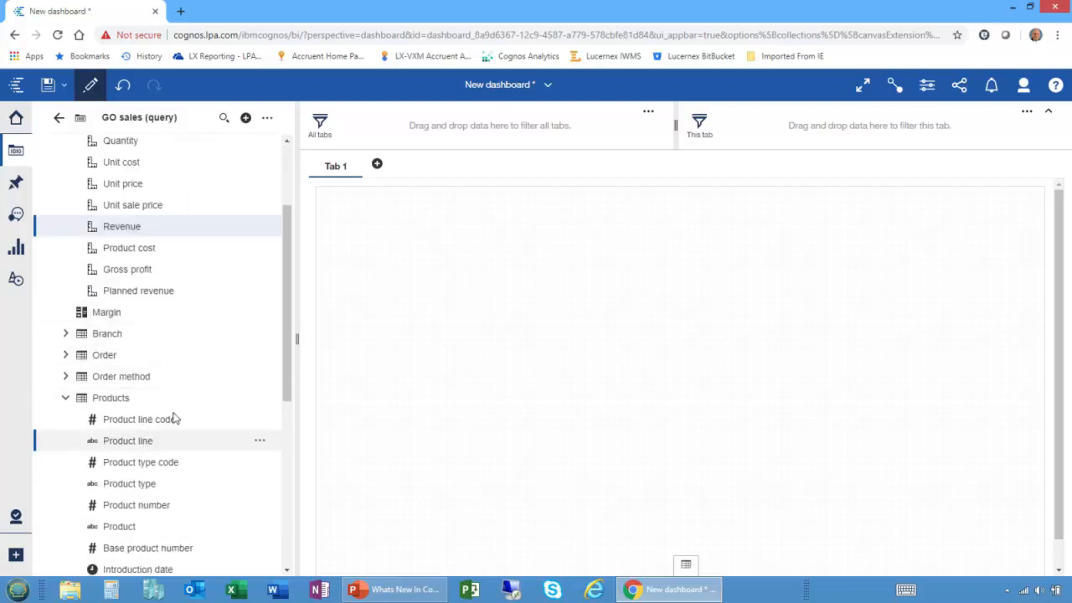
{"action": "left_click", "coordinate": [144, 441]}
Place Year from the Time table on the middle of the dashboard canvas as a new visualization.
{"action": "scroll", "coordinate": [222, 371], "scroll_direction": "down", "scroll_amount": 3}
{"action": "scroll", "coordinate": [220, 369], "scroll_direction": "down", "scroll_amount": 3}
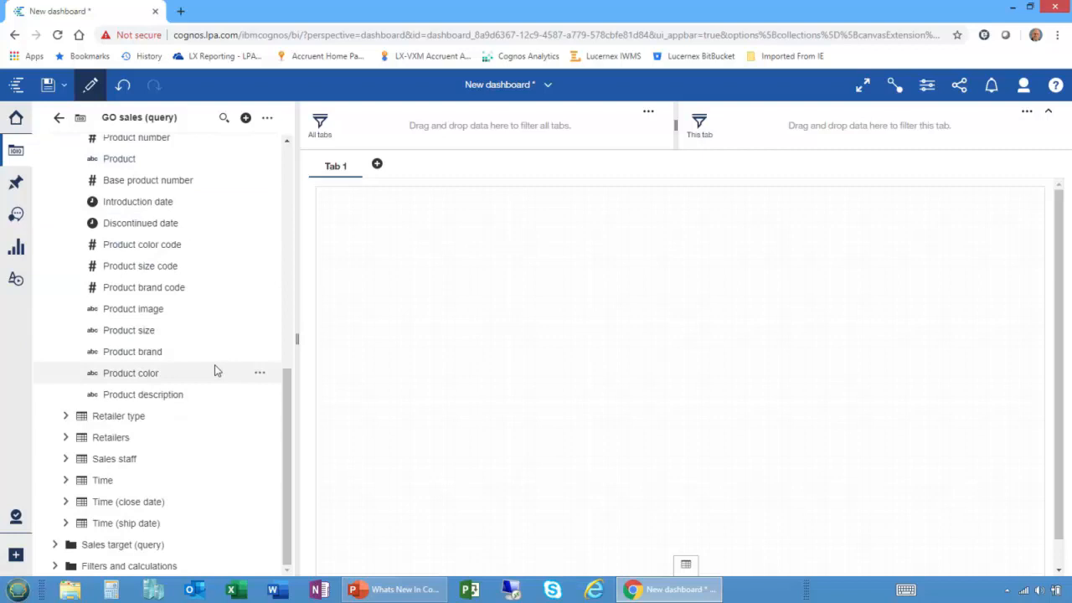
{"action": "left_click", "coordinate": [61, 478]}
{"action": "left_click", "coordinate": [115, 508]}
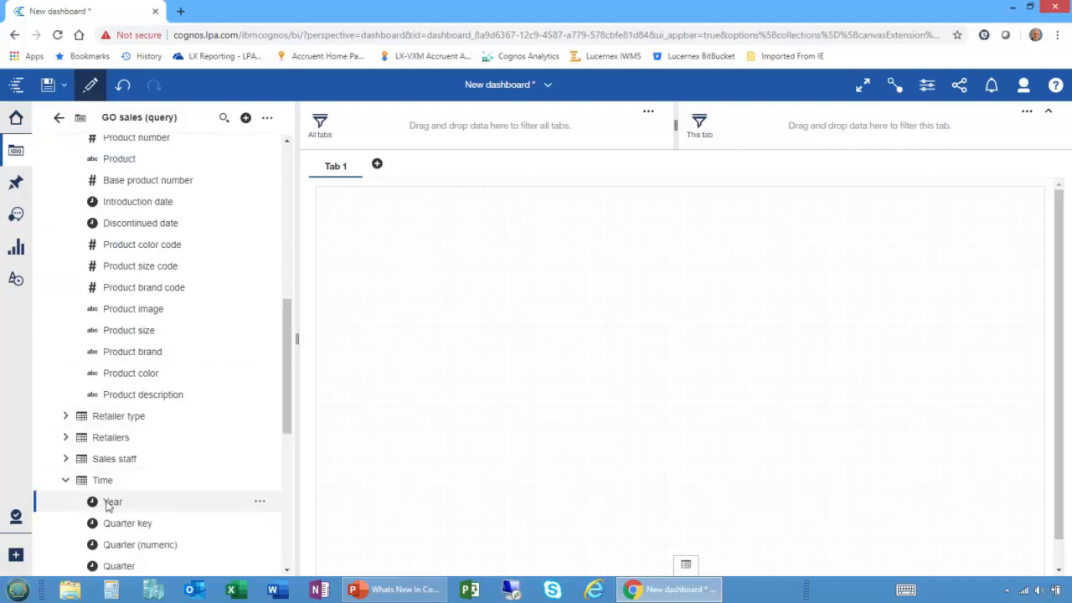
{"action": "left_click_drag", "start_coordinate": [112, 504], "coordinate": [401, 308]}
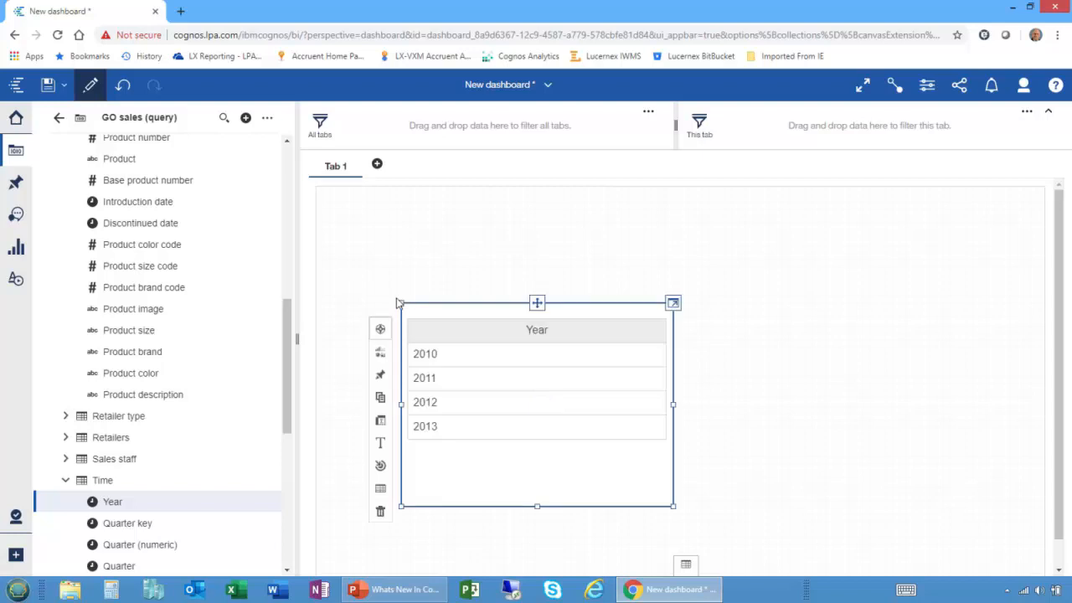
Add Revenue together with Product number to the Year visualization and enlarge it up toward the canvas's upper-left corner.
{"action": "scroll", "coordinate": [153, 219], "scroll_direction": "up", "scroll_amount": 3}
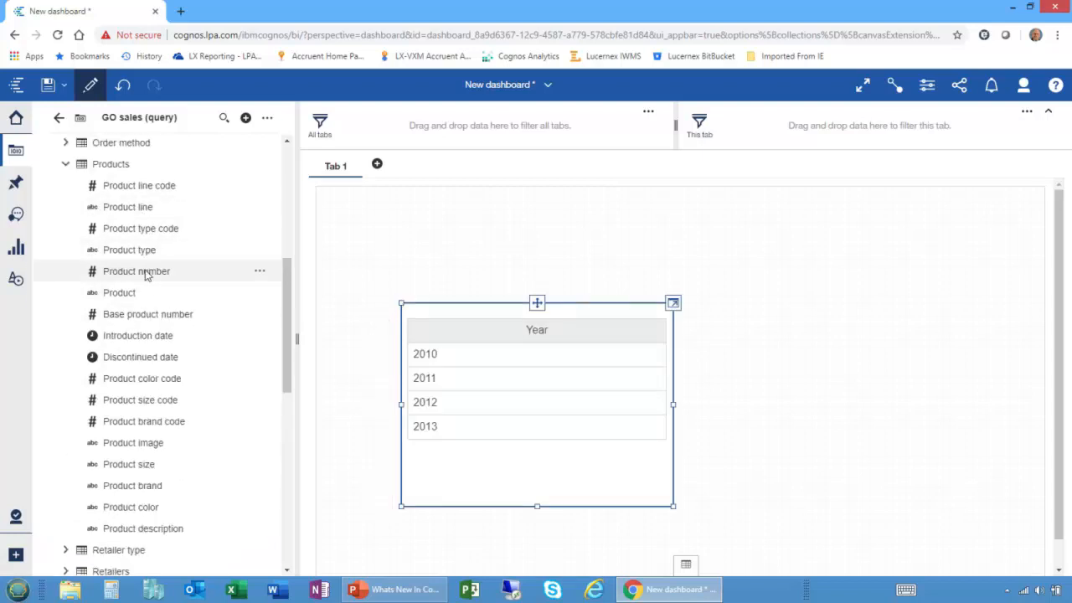
{"action": "scroll", "coordinate": [146, 277], "scroll_direction": "up", "scroll_amount": 5}
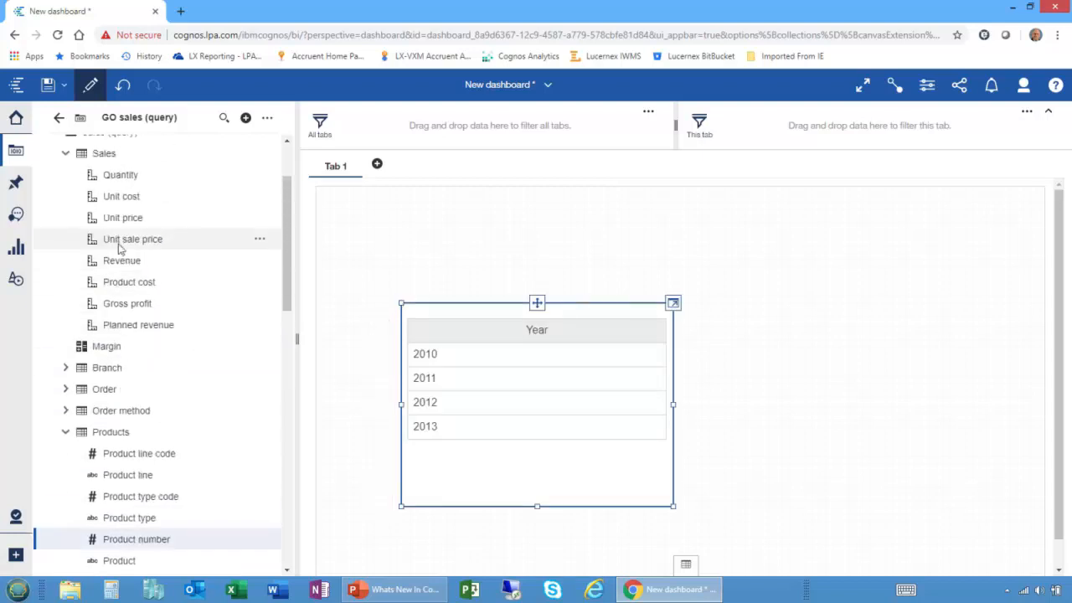
{"action": "left_click", "coordinate": [125, 261], "text": "ctrl"}
{"action": "left_click_drag", "start_coordinate": [126, 261], "coordinate": [471, 333]}
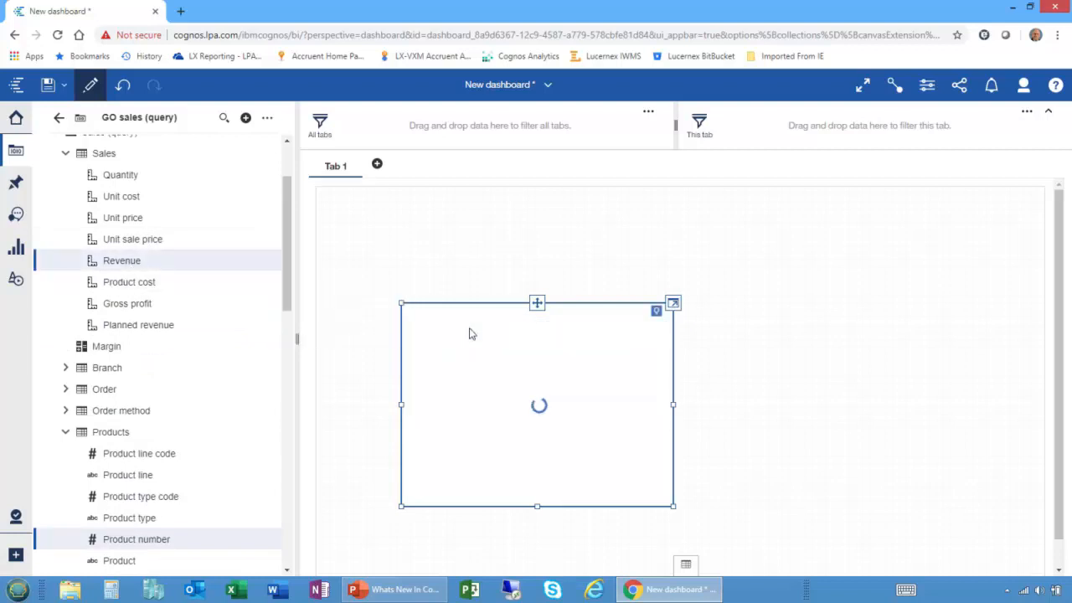
{"action": "left_click_drag", "start_coordinate": [399, 300], "coordinate": [351, 224]}
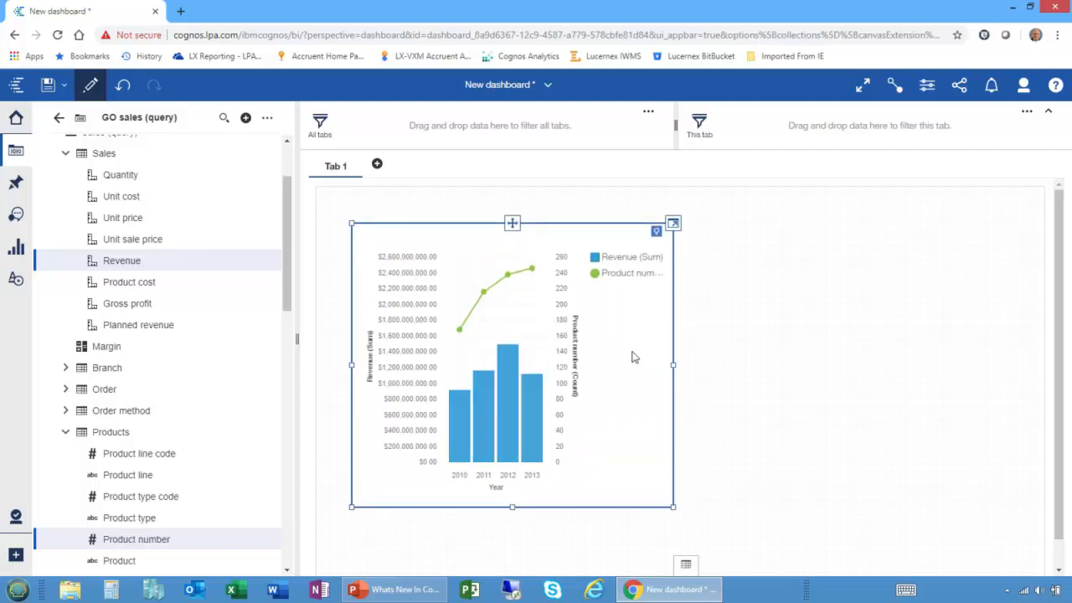
Examine the current, custom and system color palettes available in the visualization properties for the dashboard's Revenue and Product number chart.
{"action": "left_click", "coordinate": [927, 84]}
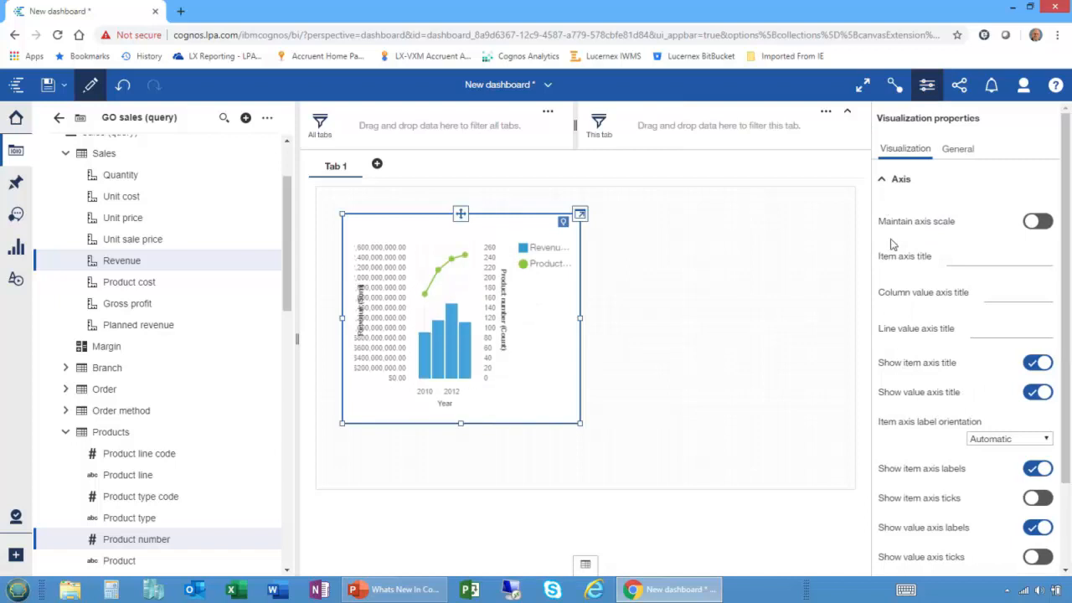
{"action": "left_click", "coordinate": [883, 181]}
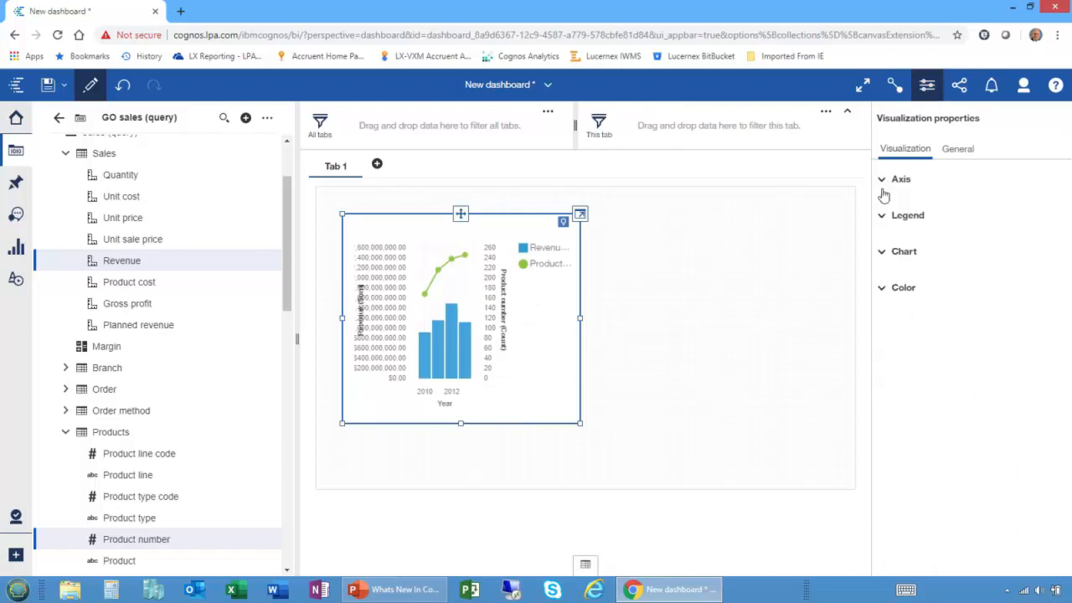
{"action": "left_click", "coordinate": [882, 289]}
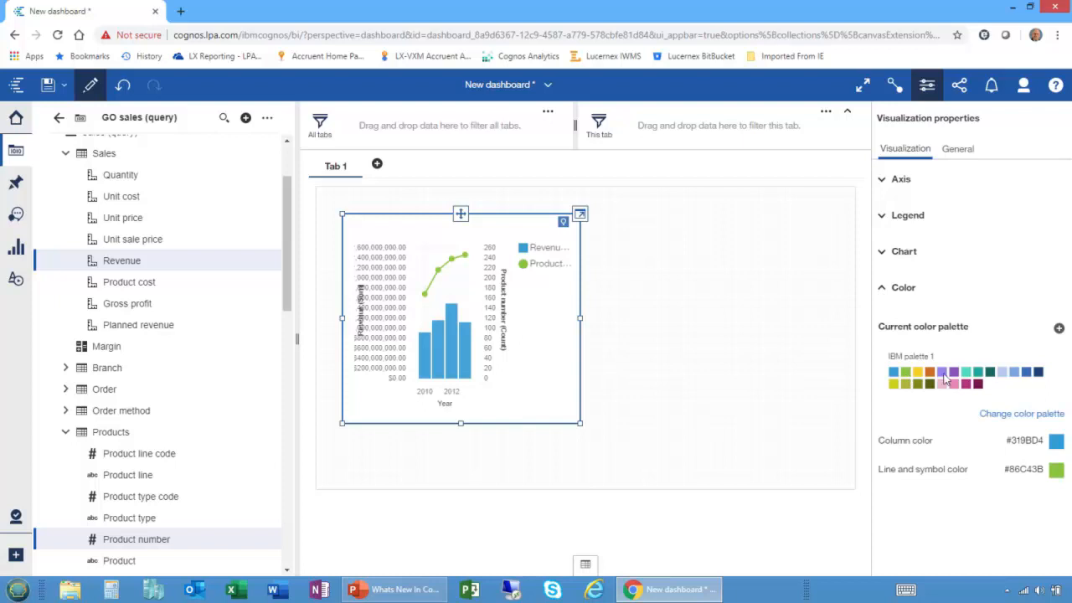
{"action": "left_click", "coordinate": [1003, 416]}
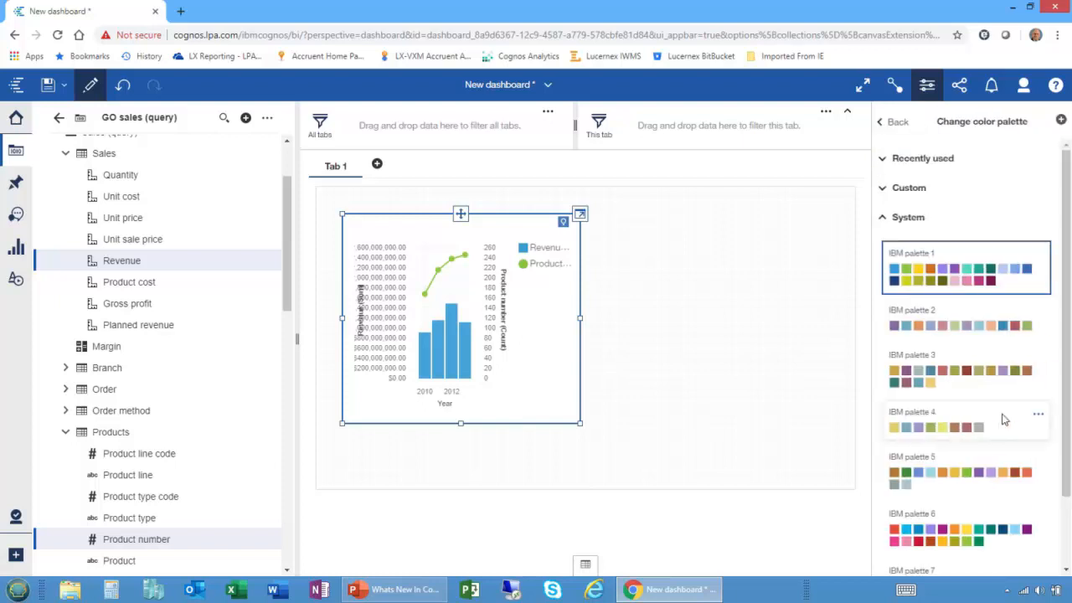
{"action": "left_click", "coordinate": [882, 188]}
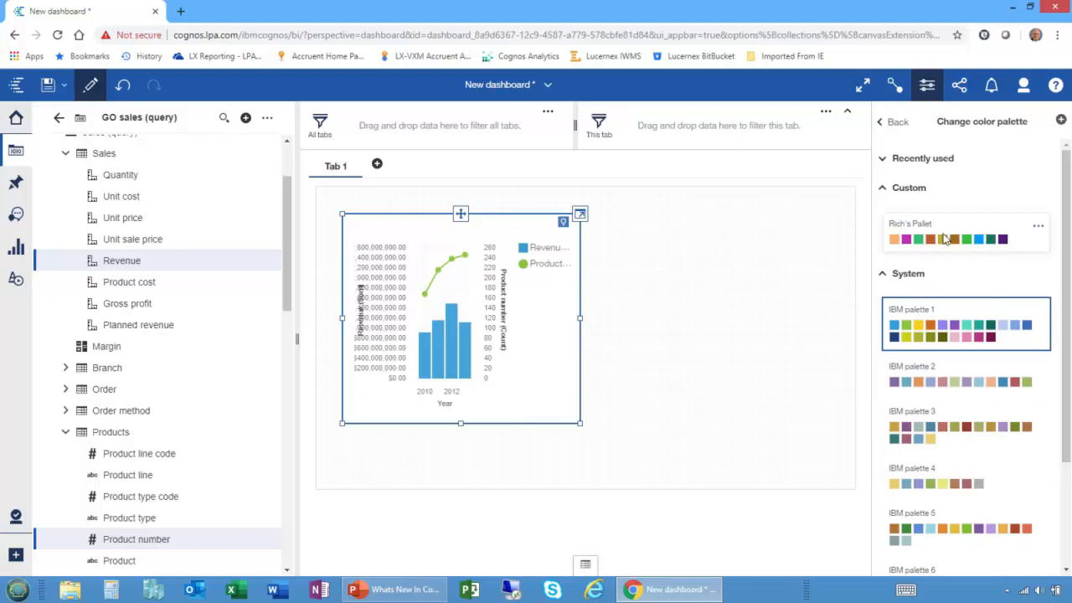
Close the new dashboard without saving it and return to the new report.
{"action": "left_click", "coordinate": [491, 90]}
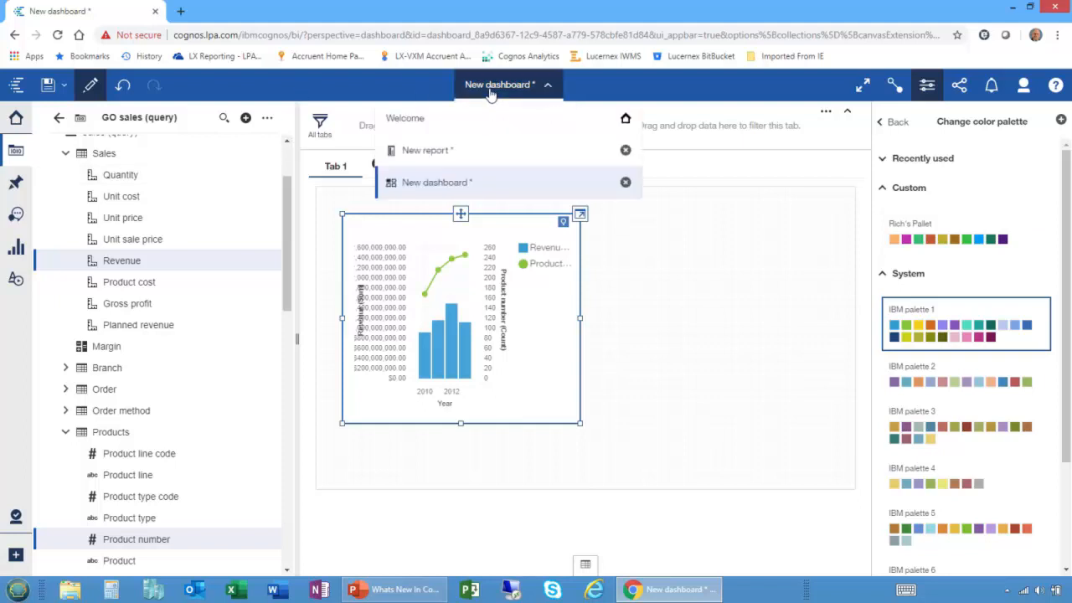
{"action": "left_click", "coordinate": [626, 183]}
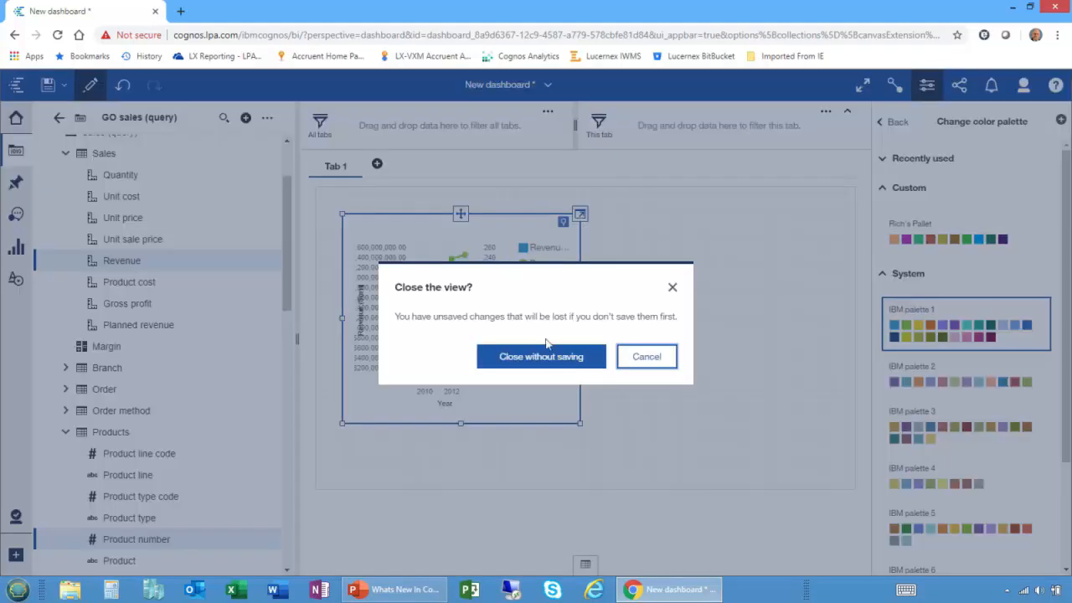
{"action": "left_click", "coordinate": [552, 360]}
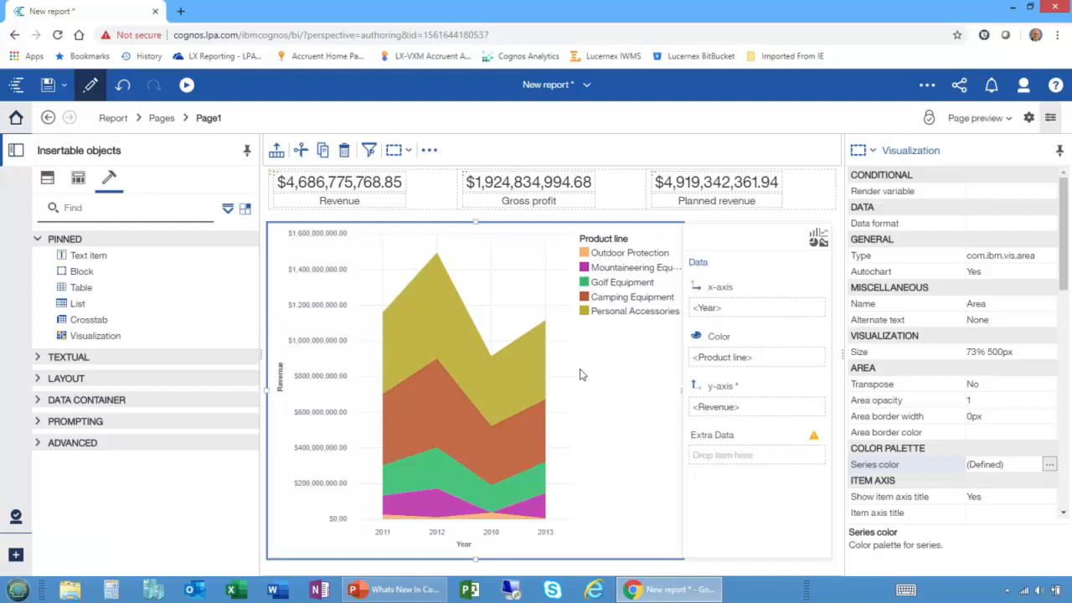
Add Region from the Retailers table of Sales (query) to the area chart's Extra Data.
{"action": "left_click", "coordinate": [47, 178]}
{"action": "left_click", "coordinate": [66, 274]}
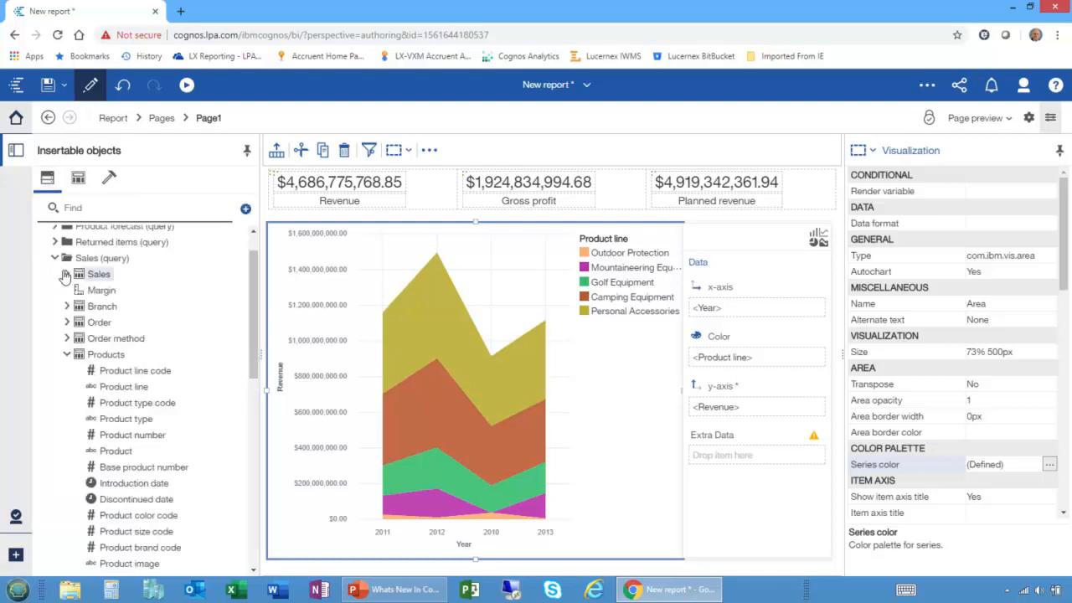
{"action": "left_click", "coordinate": [65, 354]}
{"action": "scroll", "coordinate": [60, 354], "scroll_direction": "down", "scroll_amount": 3}
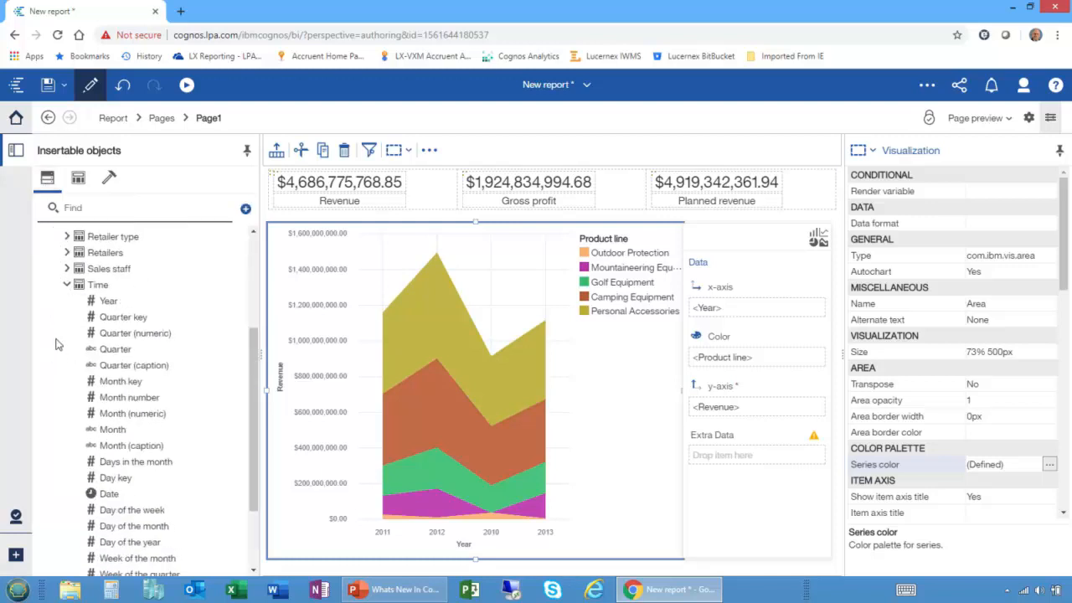
{"action": "left_click", "coordinate": [66, 284]}
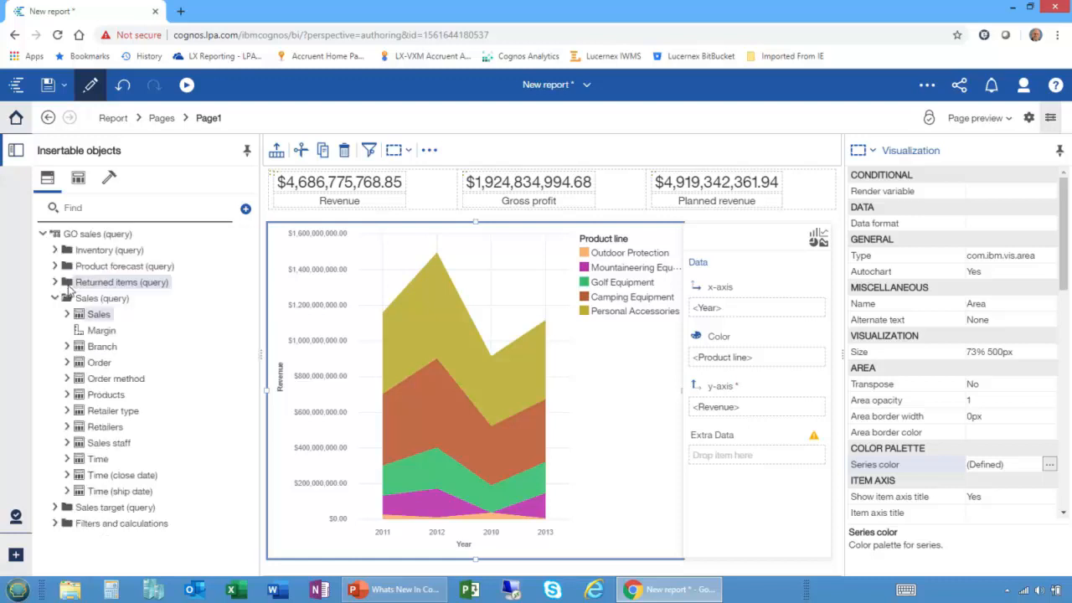
{"action": "left_click", "coordinate": [66, 426]}
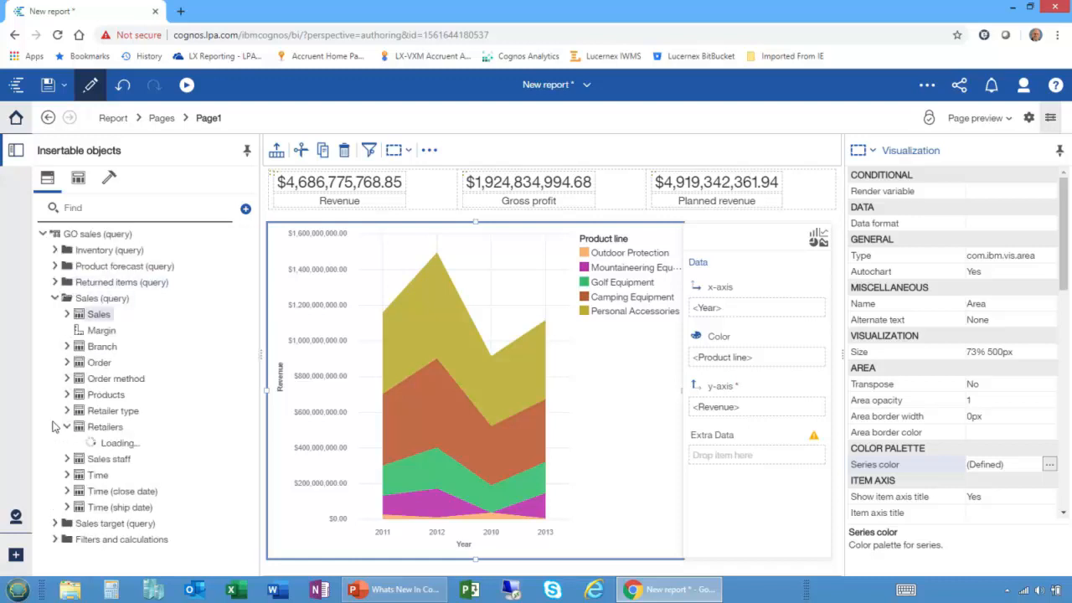
{"action": "left_click_drag", "start_coordinate": [105, 268], "coordinate": [740, 456]}
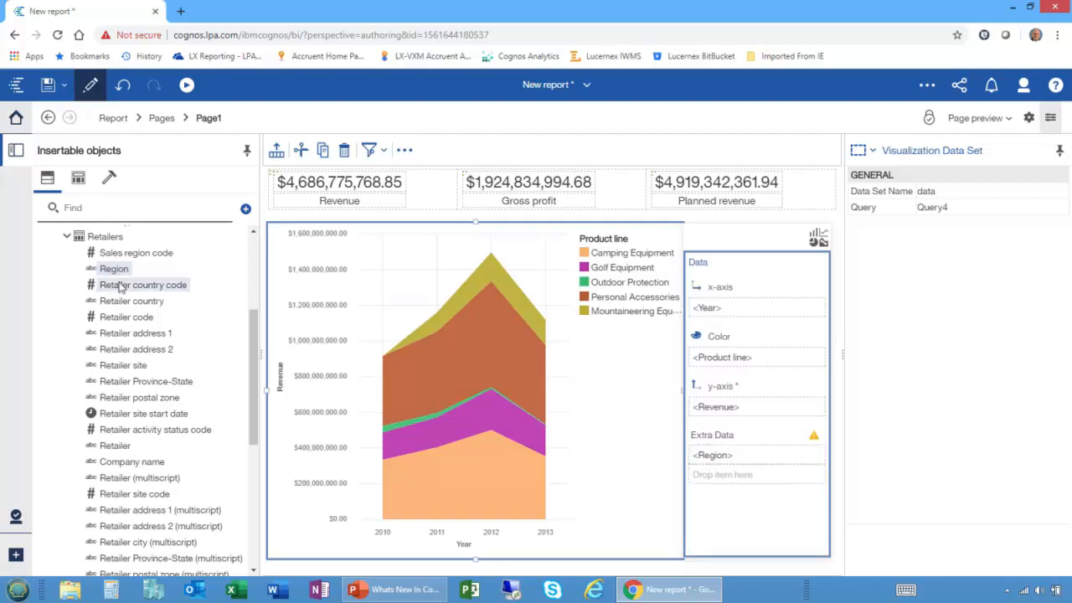
Add Order method type from the Order method table to the area chart's Extra Data and check the slot's warning.
{"action": "left_click", "coordinate": [67, 237]}
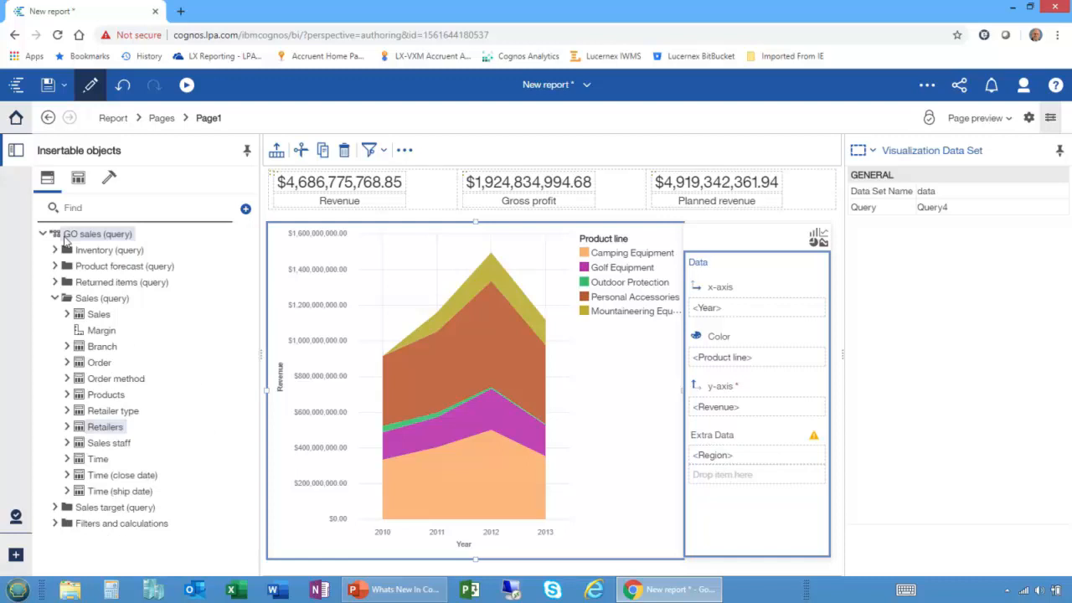
{"action": "left_click", "coordinate": [67, 379]}
{"action": "left_click_drag", "start_coordinate": [131, 411], "coordinate": [716, 472]}
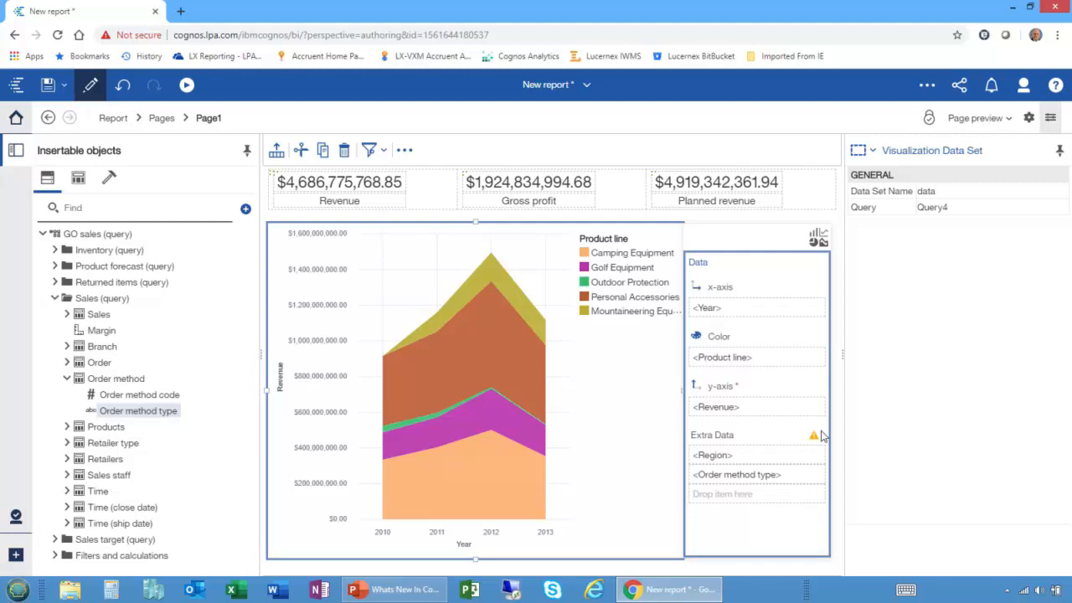
{"action": "mouse_move", "coordinate": [813, 439]}
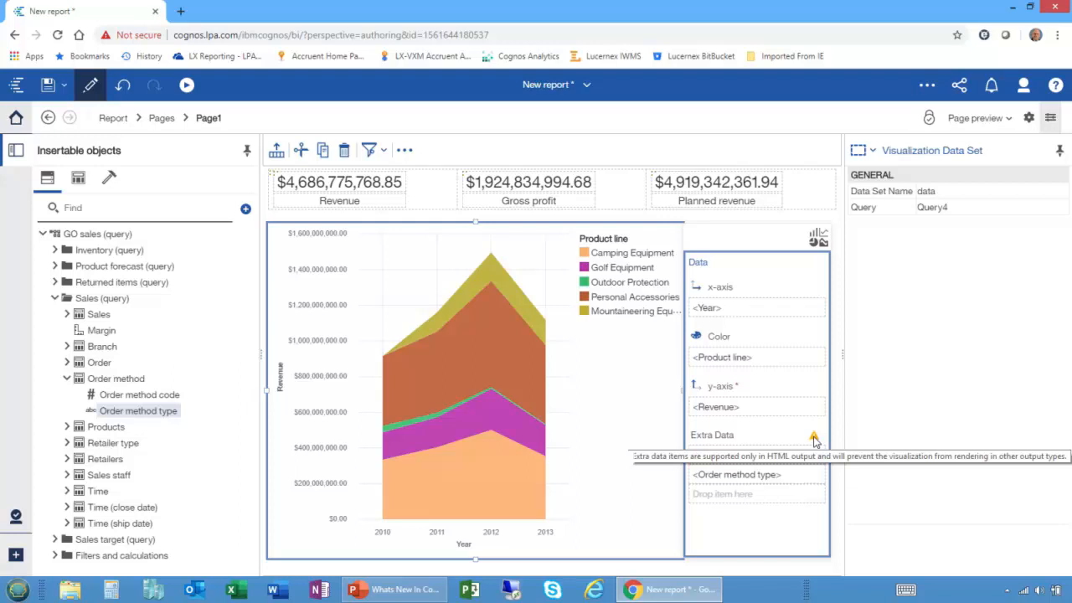
Run the report and open the area chart's filter dialog, placing it away from most of the chart.
{"action": "left_click", "coordinate": [186, 85]}
{"action": "left_click", "coordinate": [166, 118]}
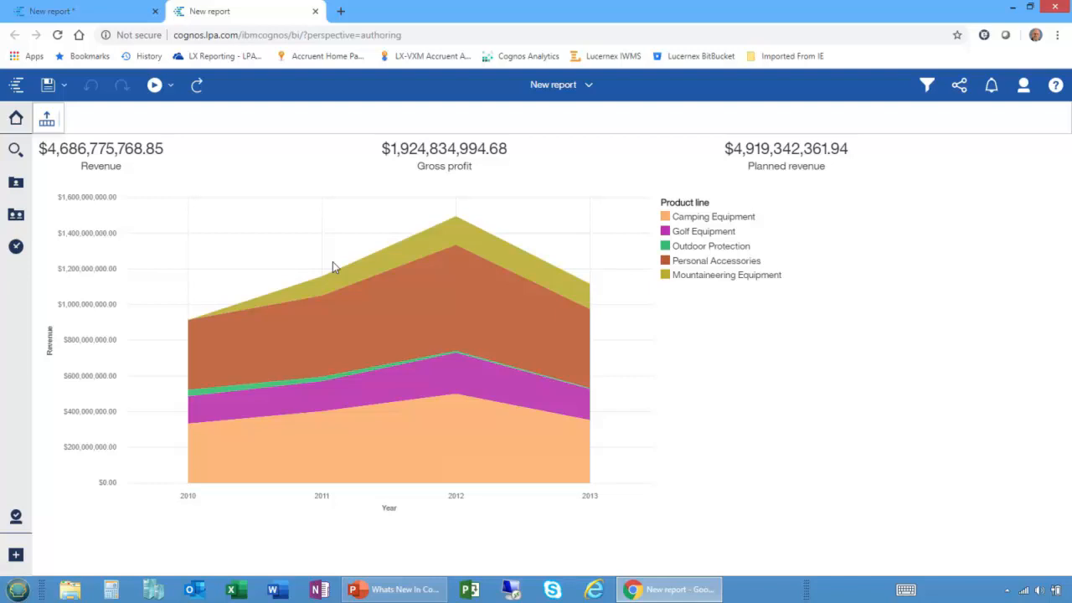
{"action": "left_click", "coordinate": [689, 389]}
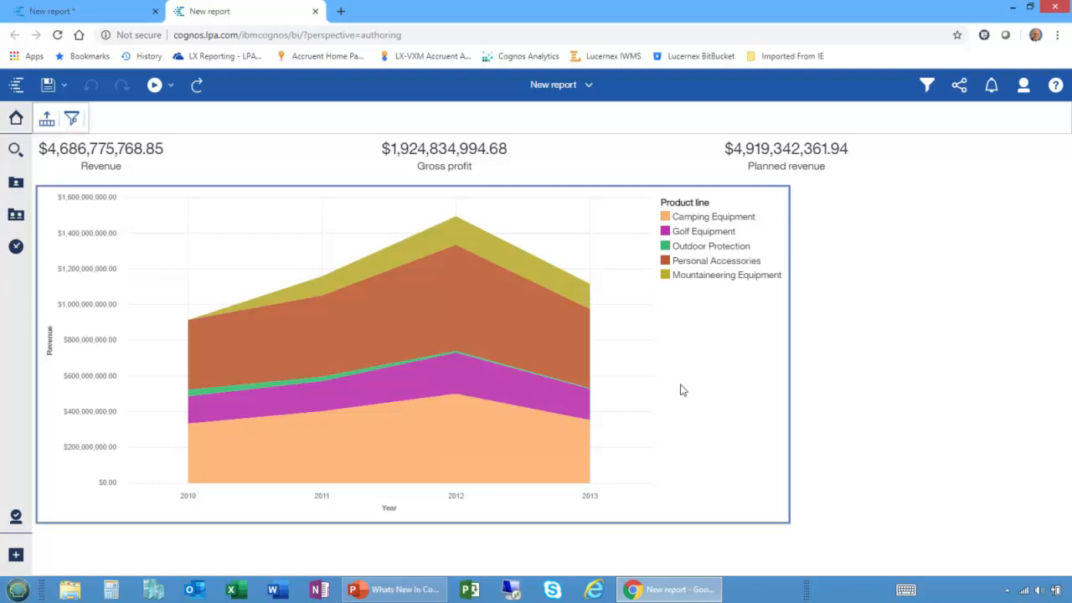
{"action": "left_click", "coordinate": [71, 120]}
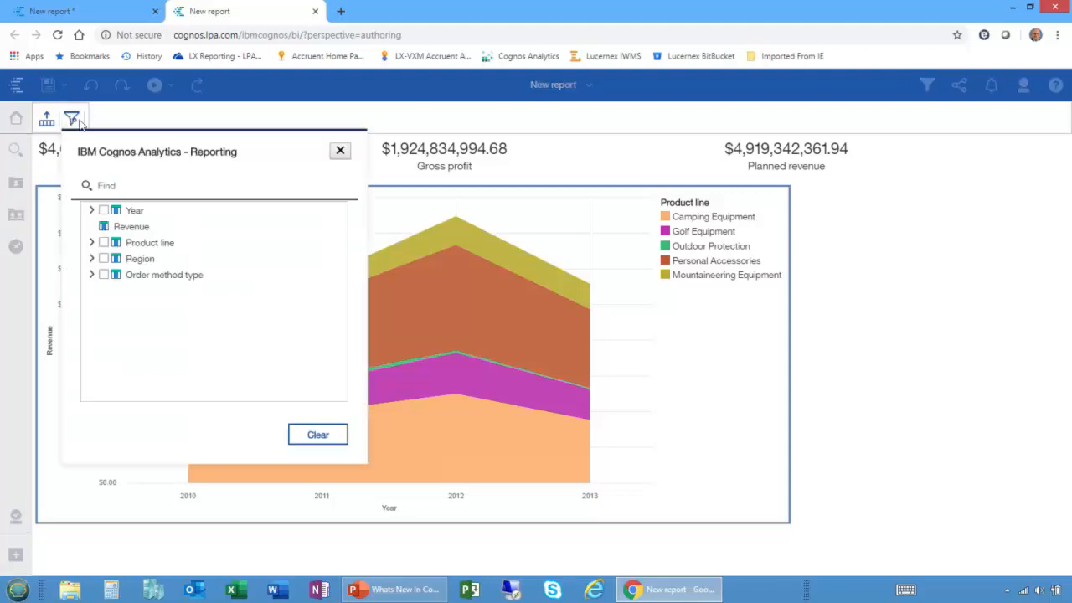
{"action": "left_click_drag", "start_coordinate": [147, 151], "coordinate": [894, 203]}
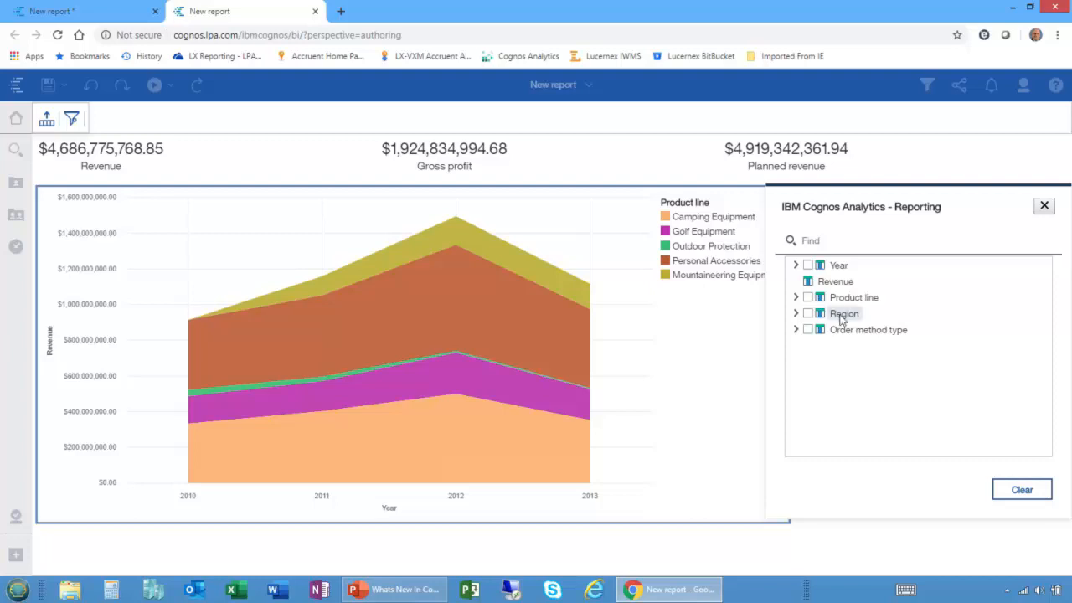
Filter the chart to the Americas, Asia Pacific, Central Europe and Northern Europe regions, and narrow it to Northern Europe only.
{"action": "left_click", "coordinate": [794, 314]}
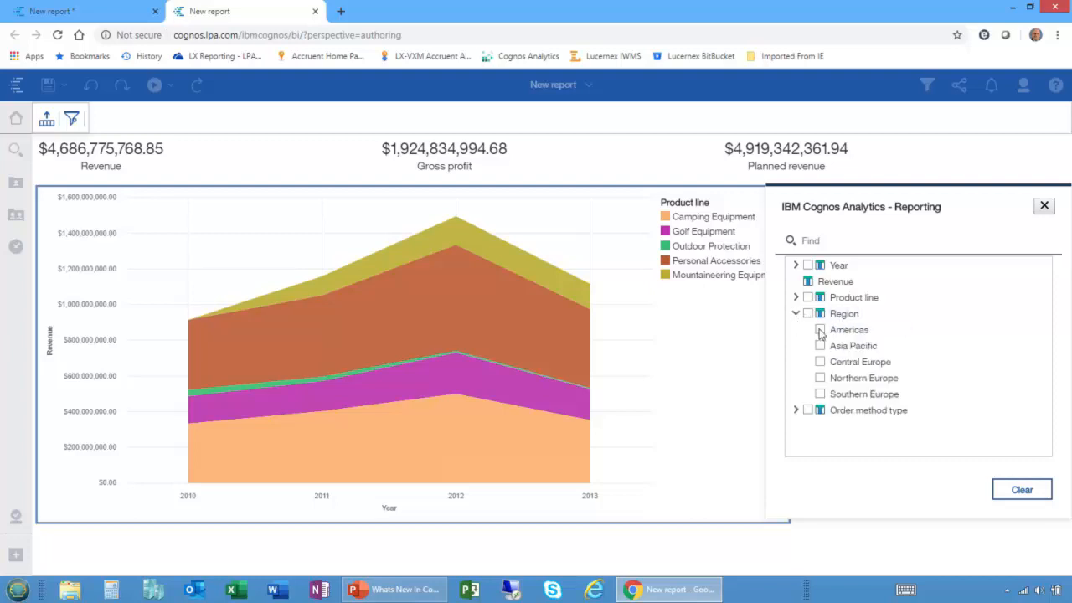
{"action": "left_click", "coordinate": [820, 330]}
{"action": "left_click", "coordinate": [819, 346]}
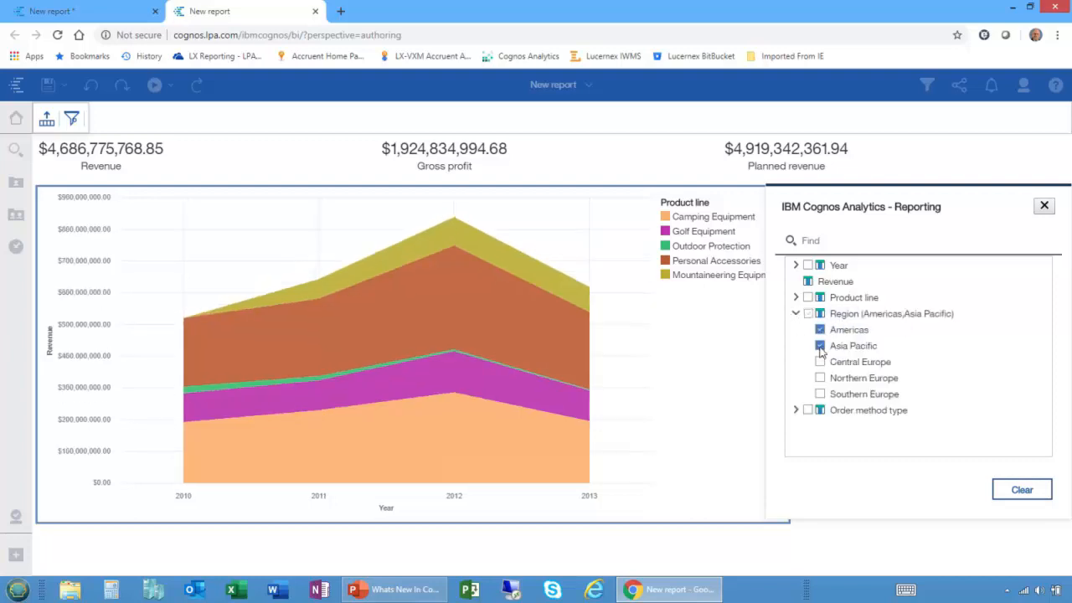
{"action": "left_click", "coordinate": [820, 362]}
{"action": "left_click", "coordinate": [820, 378]}
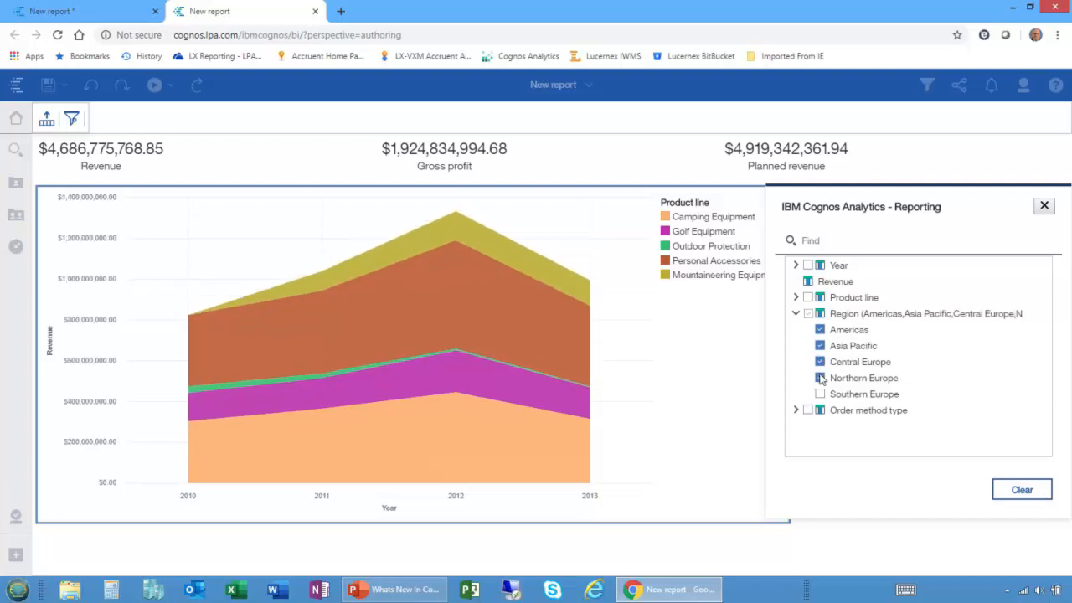
{"action": "left_click", "coordinate": [820, 362]}
{"action": "left_click", "coordinate": [820, 346]}
{"action": "left_click", "coordinate": [819, 330]}
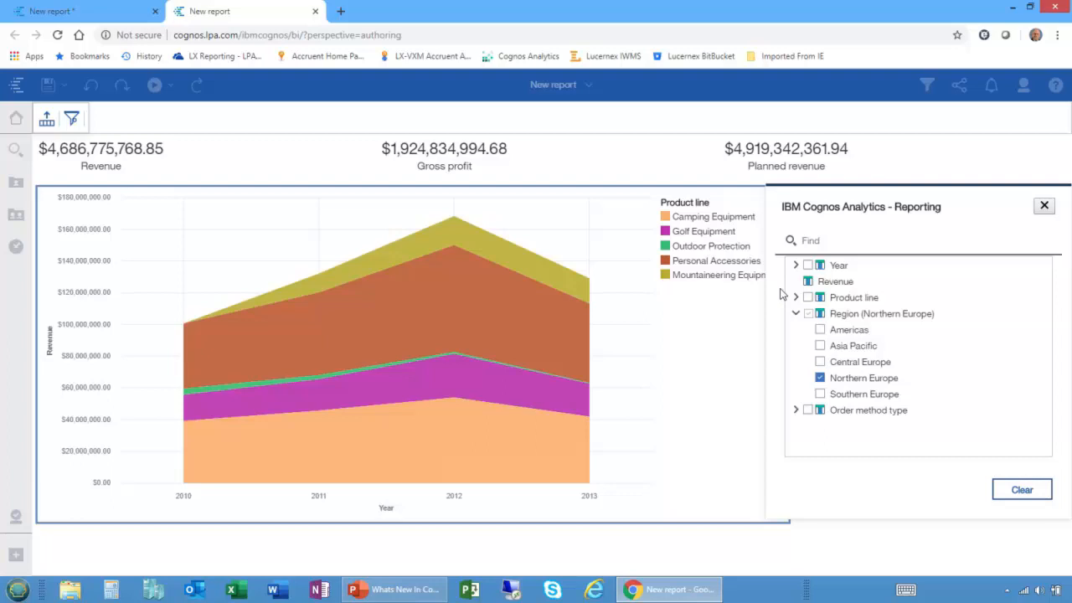
Remove the Region filter from the chart by toggling all regions until none is selected.
{"action": "left_click", "coordinate": [807, 313]}
{"action": "left_click", "coordinate": [807, 313]}
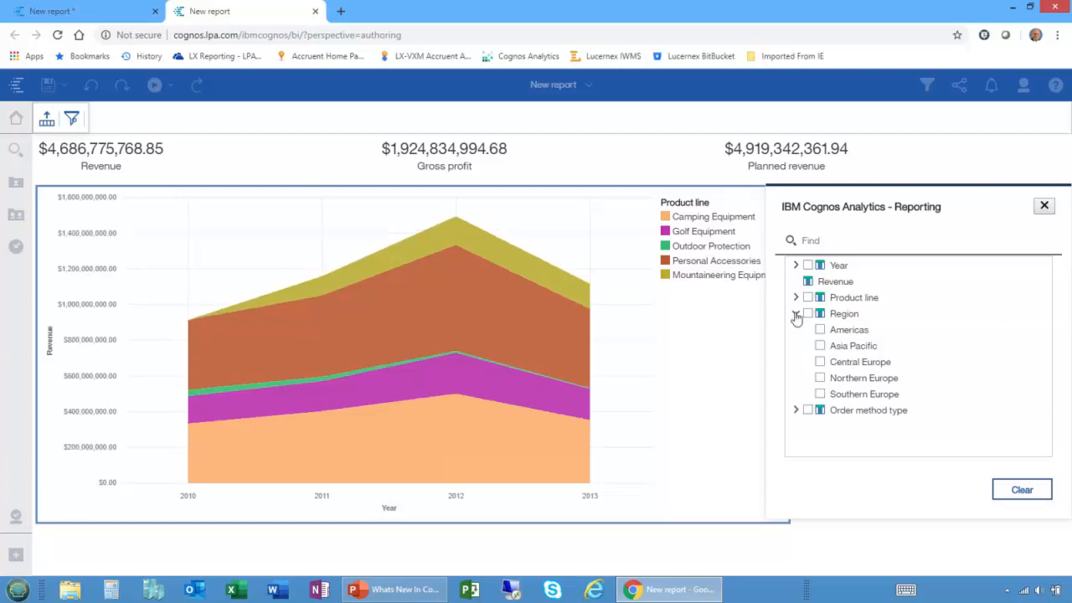
{"action": "left_click", "coordinate": [807, 314]}
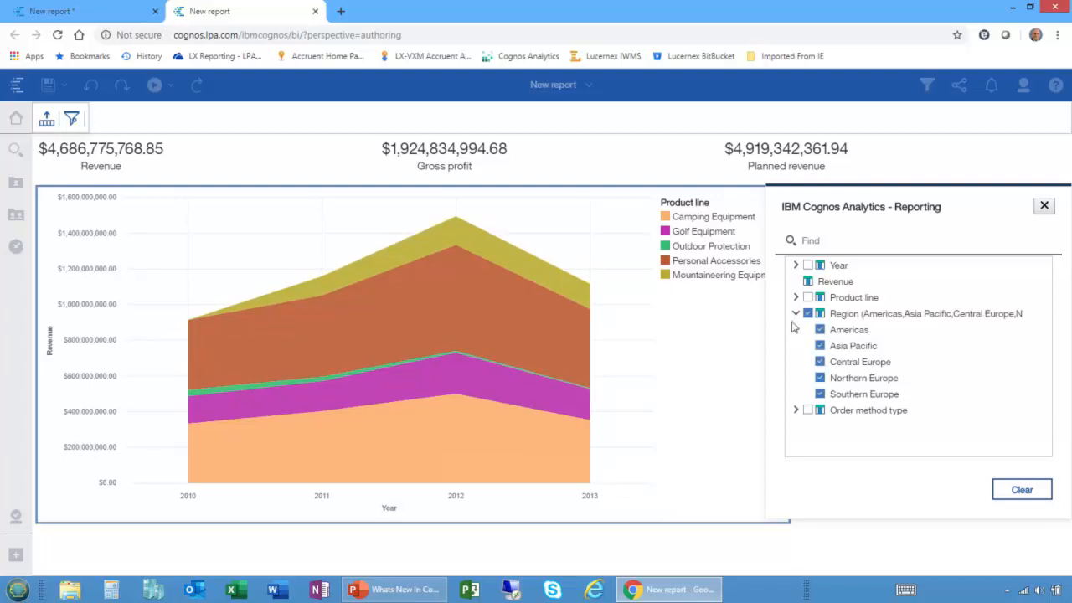
{"action": "left_click", "coordinate": [807, 314]}
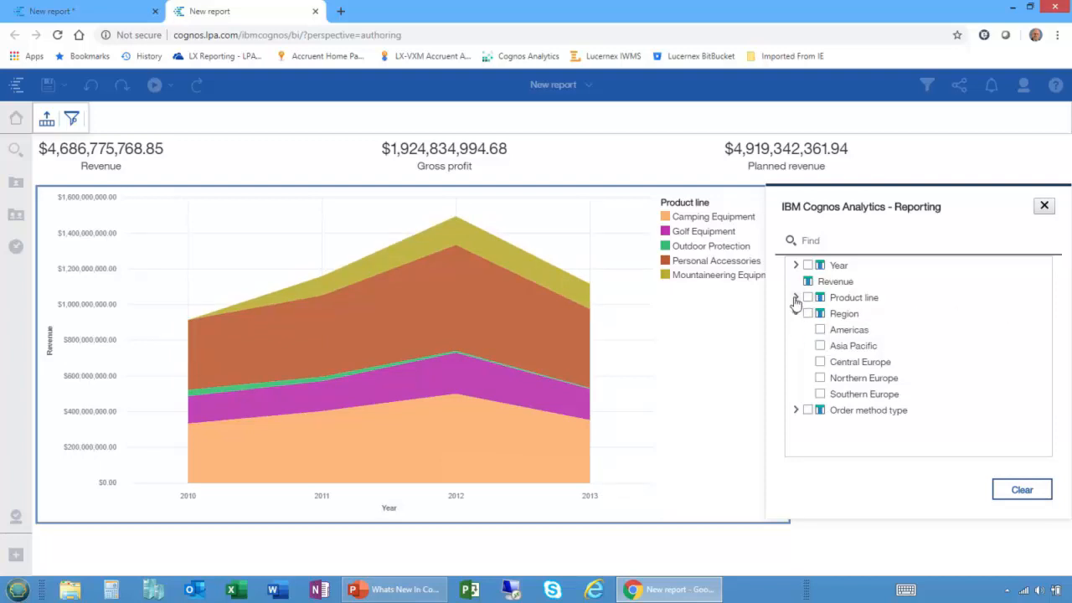
Filter the chart to the Camping Equipment, Golf Equipment, Outdoor Protection and Personal Accessories product lines.
{"action": "left_click", "coordinate": [796, 298]}
{"action": "left_click", "coordinate": [820, 313]}
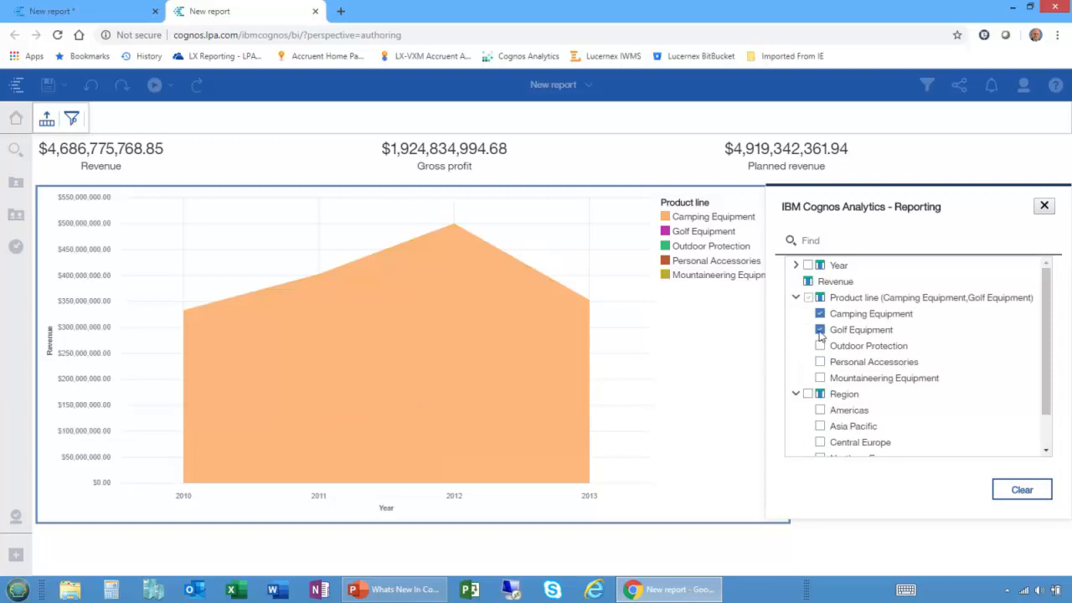
{"action": "left_click", "coordinate": [820, 330]}
{"action": "left_click", "coordinate": [819, 346]}
{"action": "left_click", "coordinate": [819, 362]}
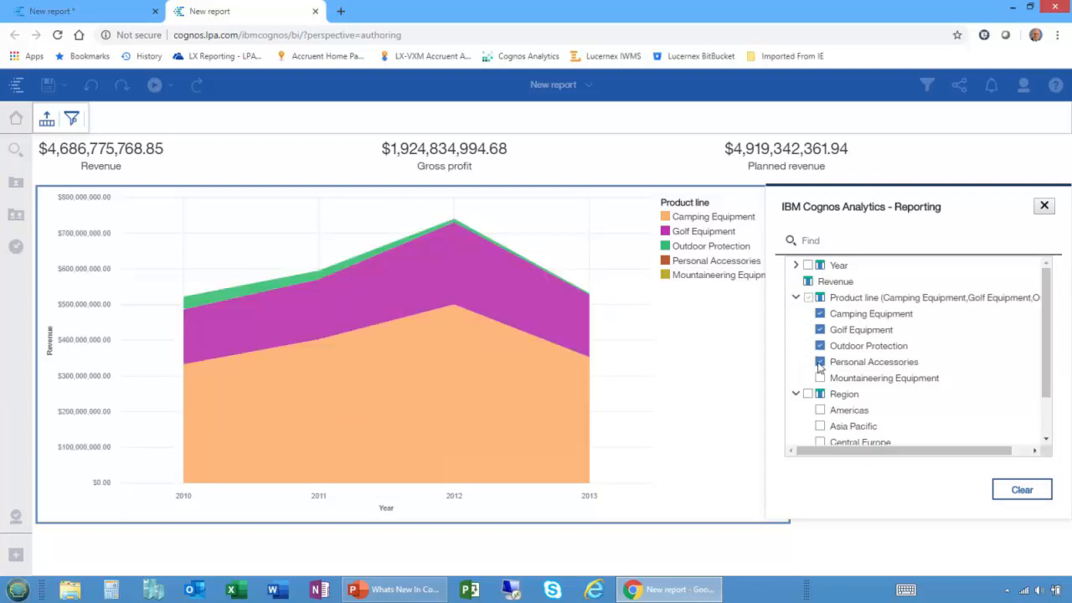
{"action": "left_click", "coordinate": [796, 298]}
Filter the chart to the Web order method type.
{"action": "left_click", "coordinate": [795, 410]}
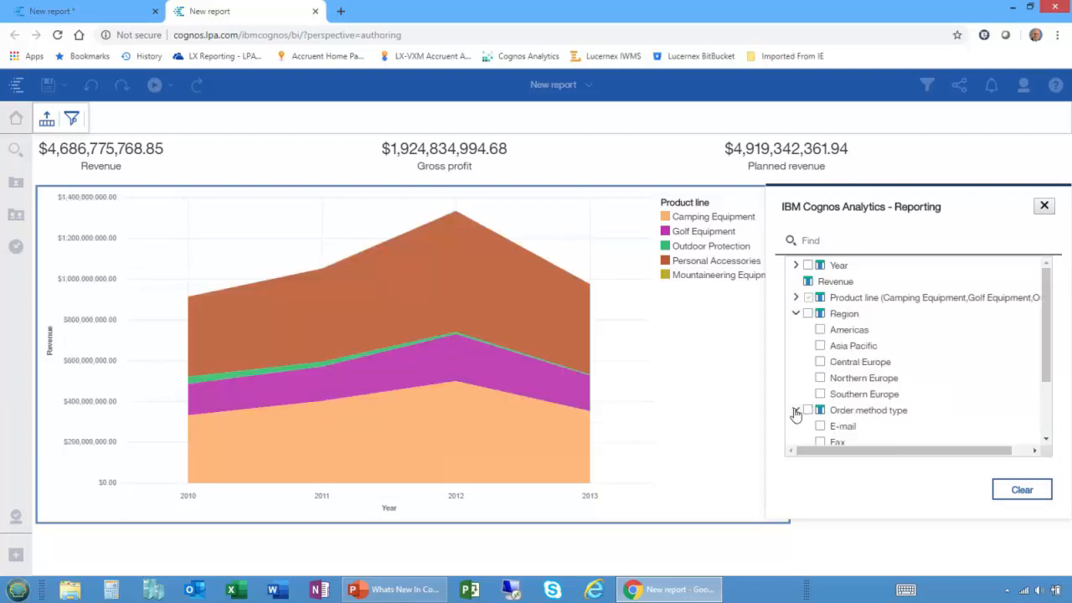
{"action": "scroll", "coordinate": [935, 364], "scroll_direction": "down", "scroll_amount": 2}
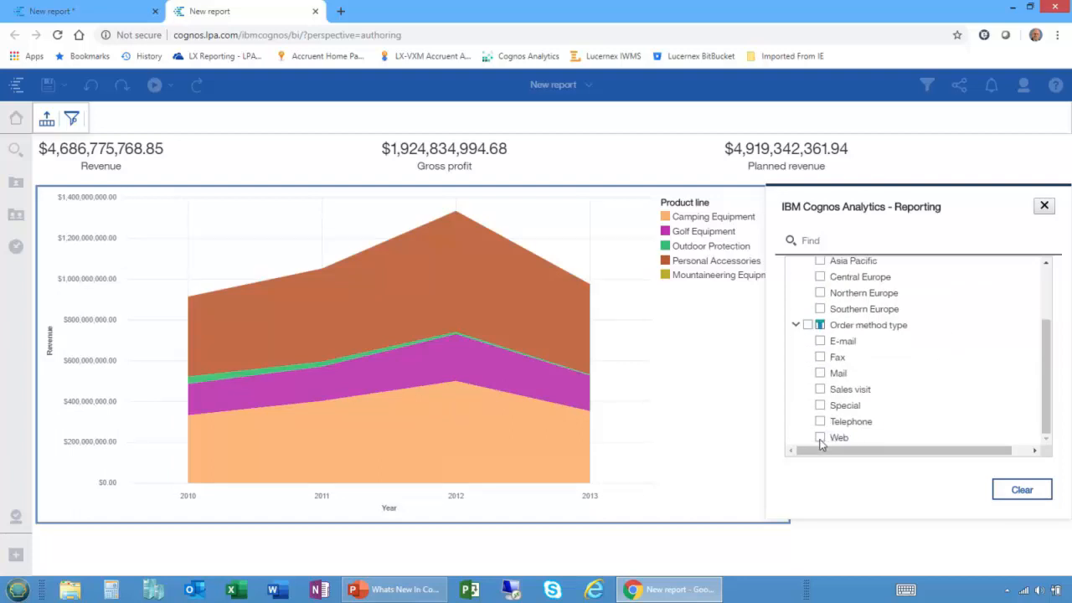
{"action": "left_click", "coordinate": [820, 438]}
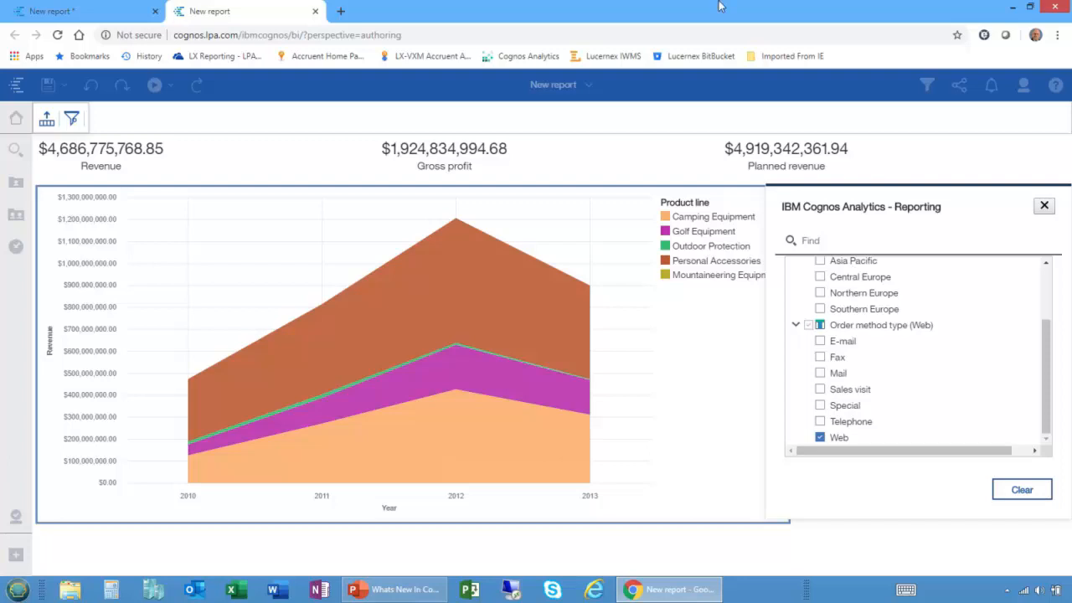
Close the report output and search the insertable source items for "rev".
{"action": "left_click", "coordinate": [315, 12]}
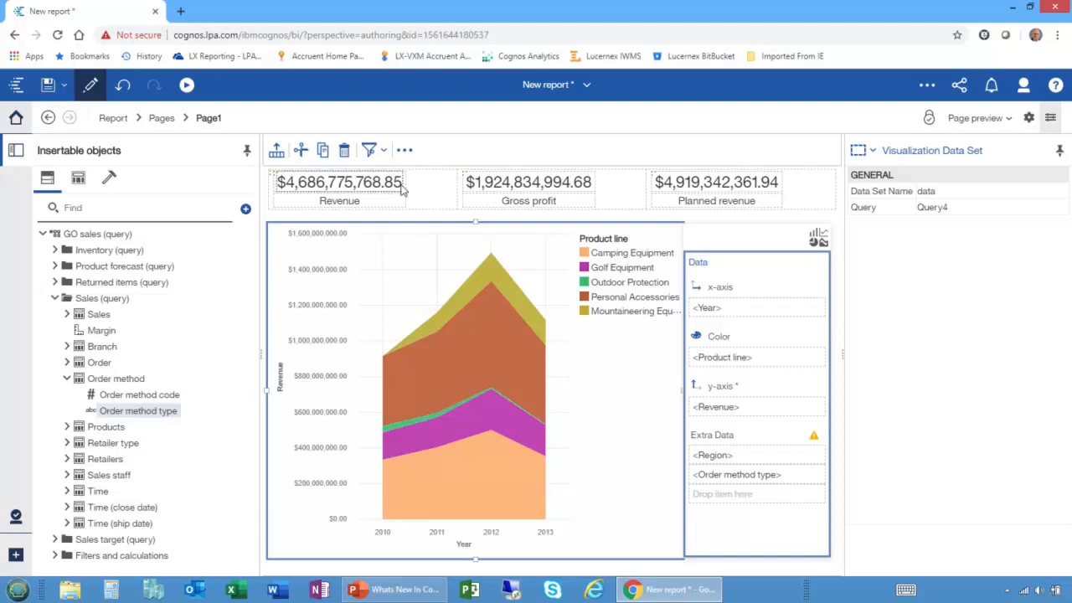
{"action": "left_click", "coordinate": [102, 211]}
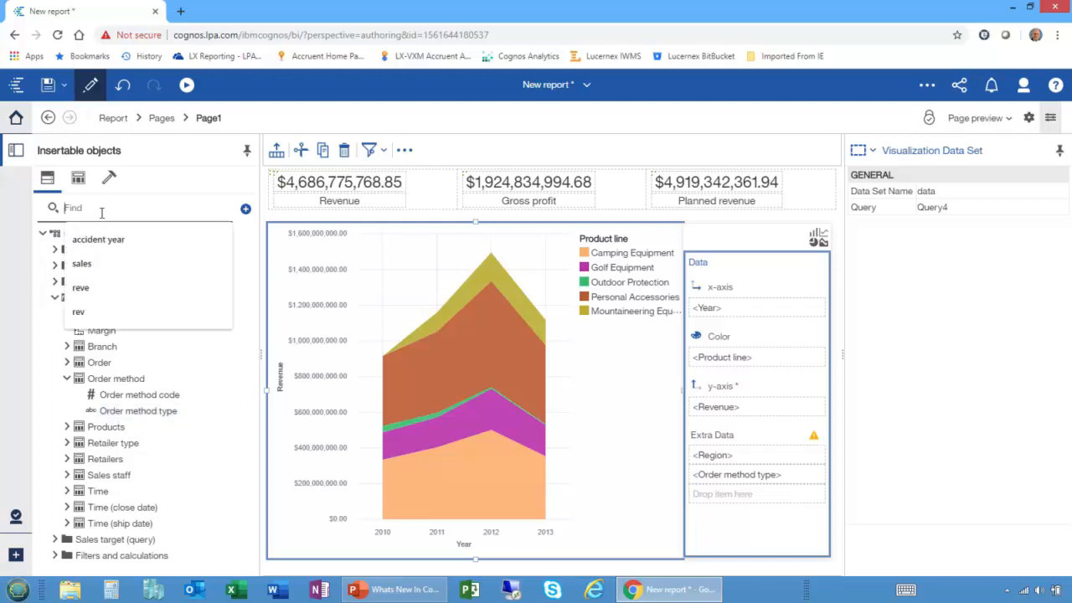
{"action": "type", "text": "32"}
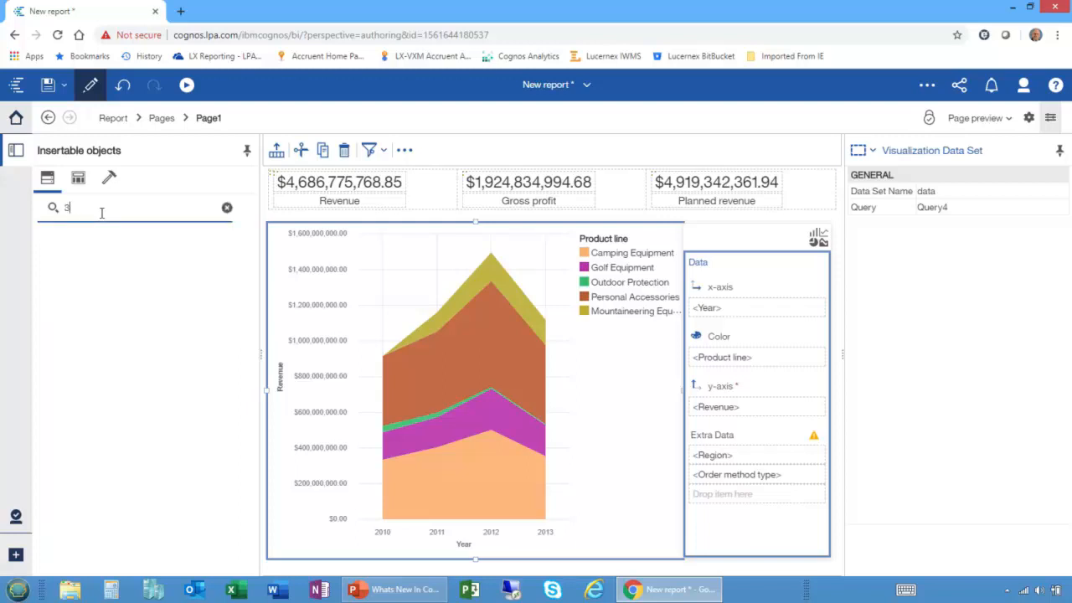
{"action": "key", "text": "BackSpace"}
{"action": "key", "text": "BackSpace"}
{"action": "type", "text": "recv"}
{"action": "key", "text": "BackSpace"}
{"action": "key", "text": "BackSpace"}
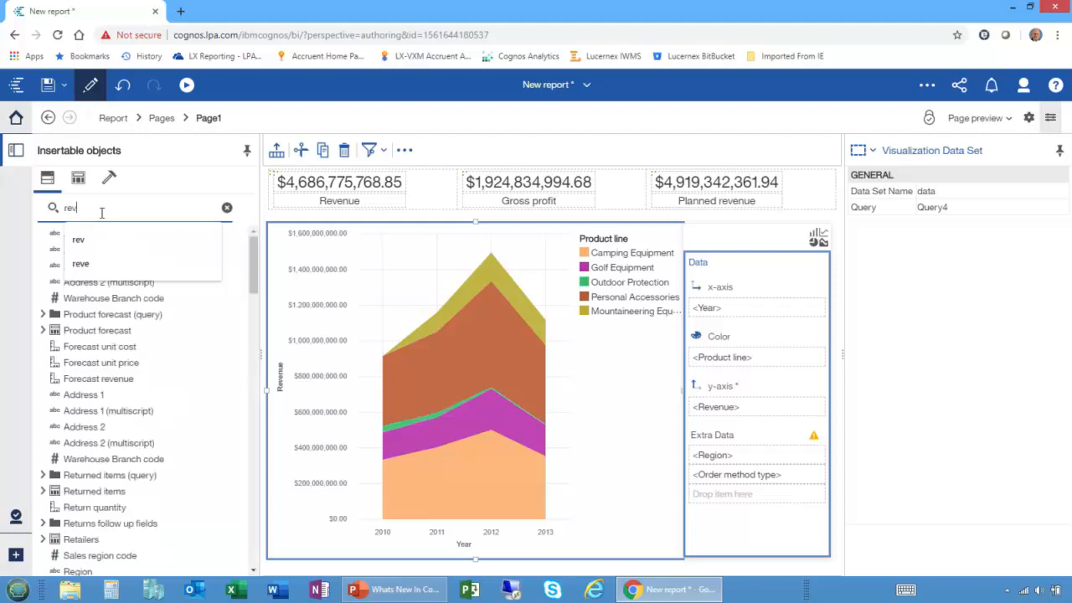
{"action": "left_click", "coordinate": [67, 329]}
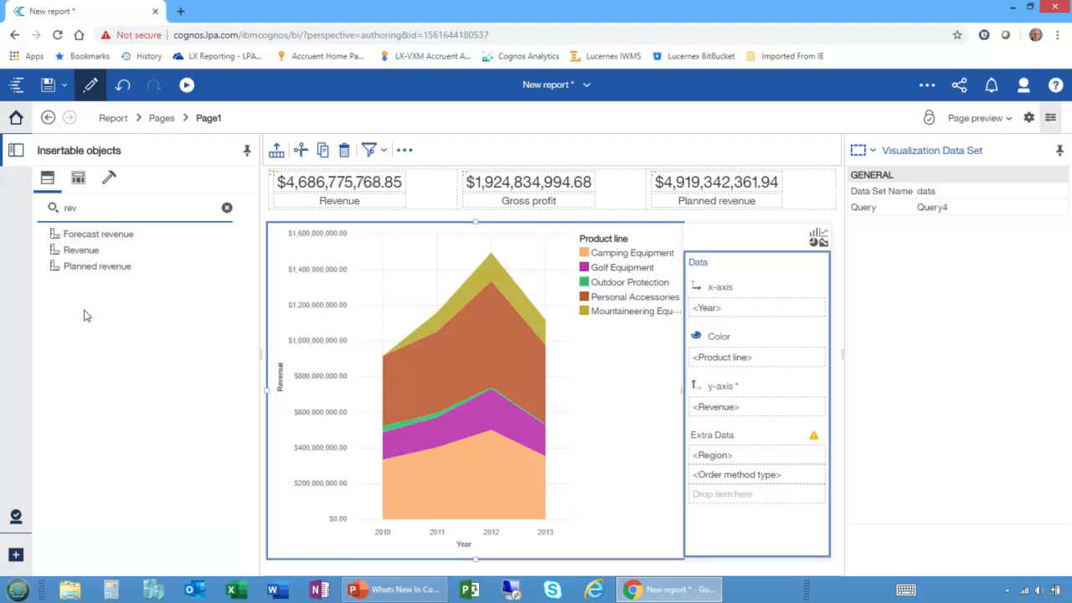
Replace the area chart's y-axis measure with Planned revenue, then clear the search and collapse the Sales (query) folder.
{"action": "left_click_drag", "start_coordinate": [91, 268], "coordinate": [743, 419]}
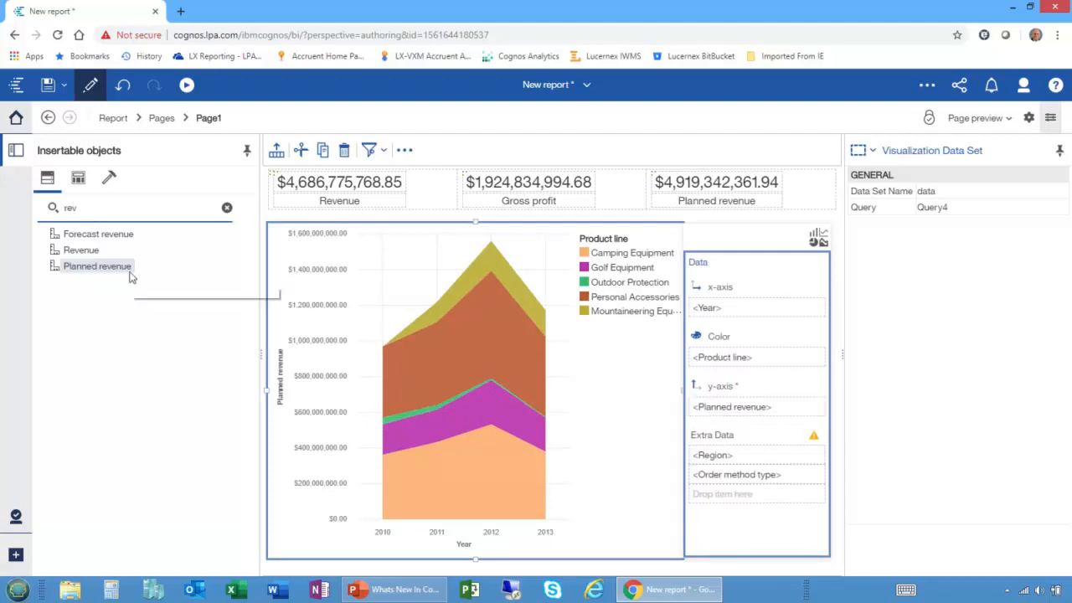
{"action": "left_click", "coordinate": [227, 207]}
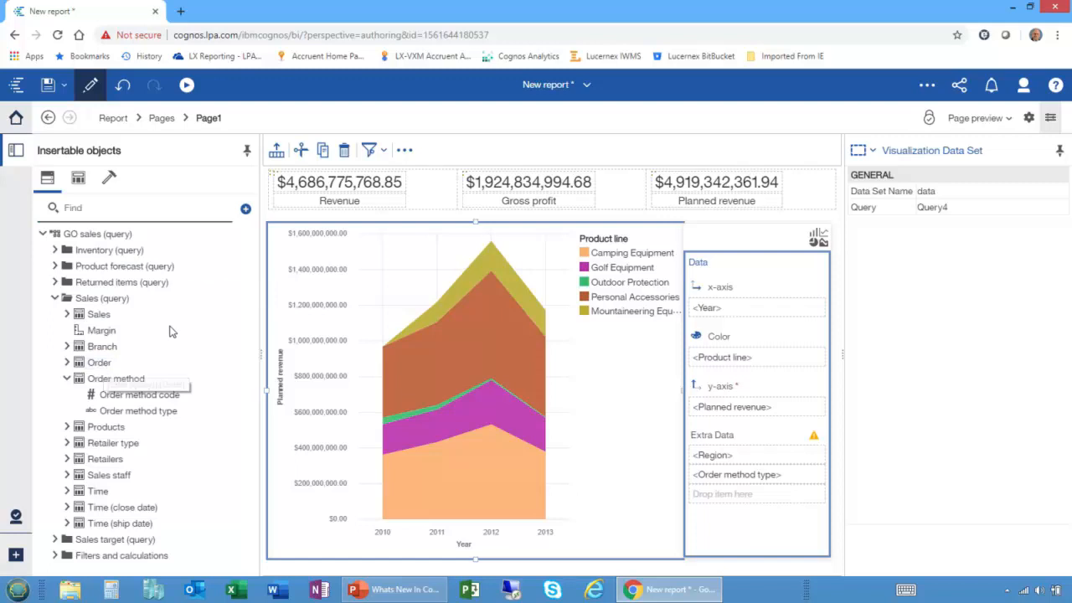
{"action": "left_click", "coordinate": [53, 299]}
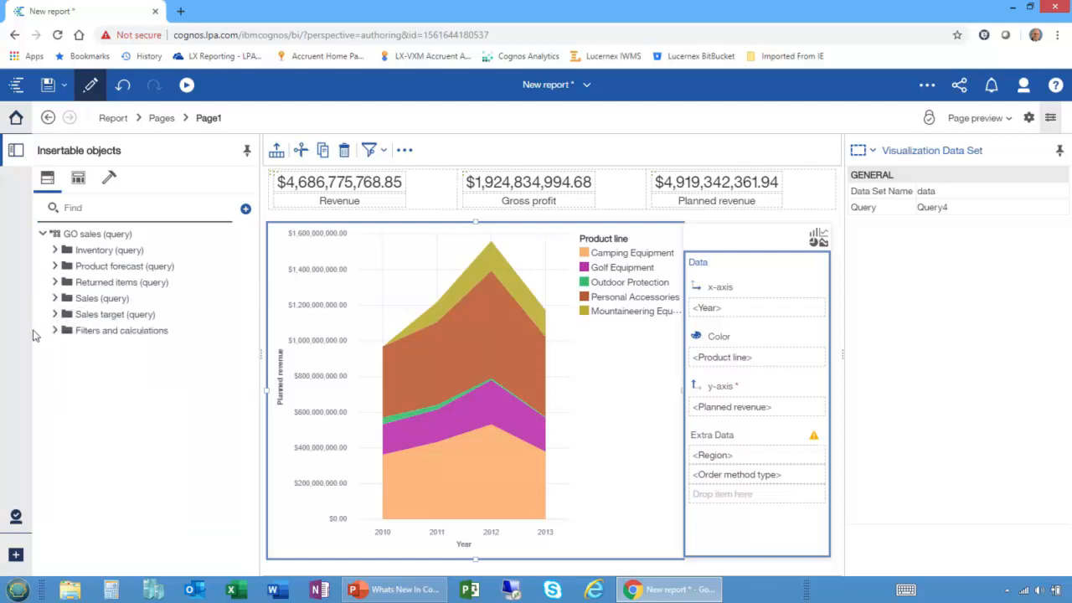
Unlock the report page's objects and create a new style named Demo Style for the Revenue label.
{"action": "left_click", "coordinate": [341, 205]}
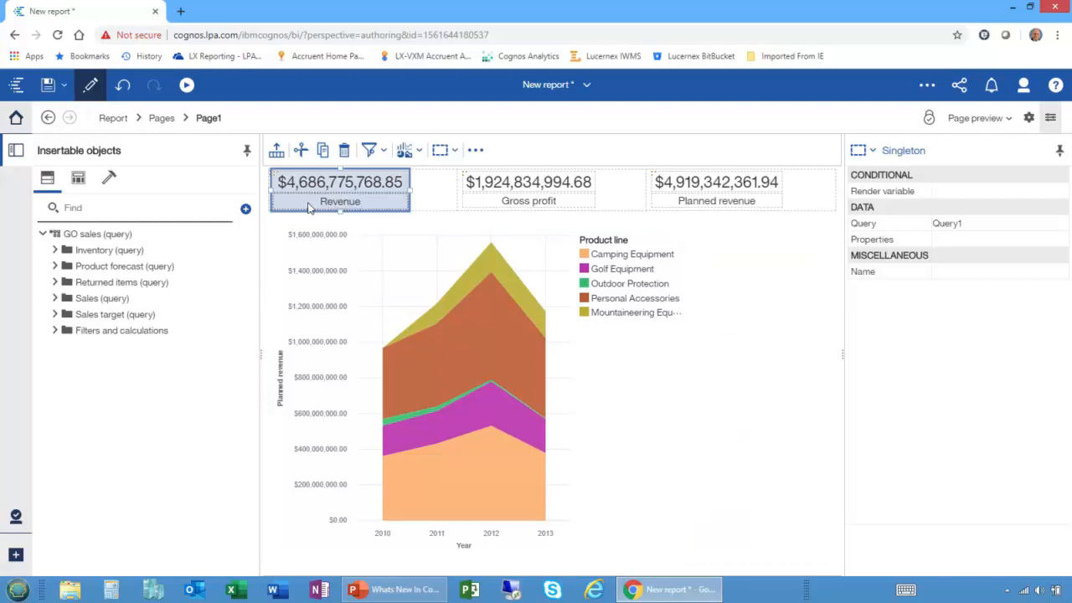
{"action": "left_click", "coordinate": [418, 200]}
{"action": "left_click", "coordinate": [345, 206]}
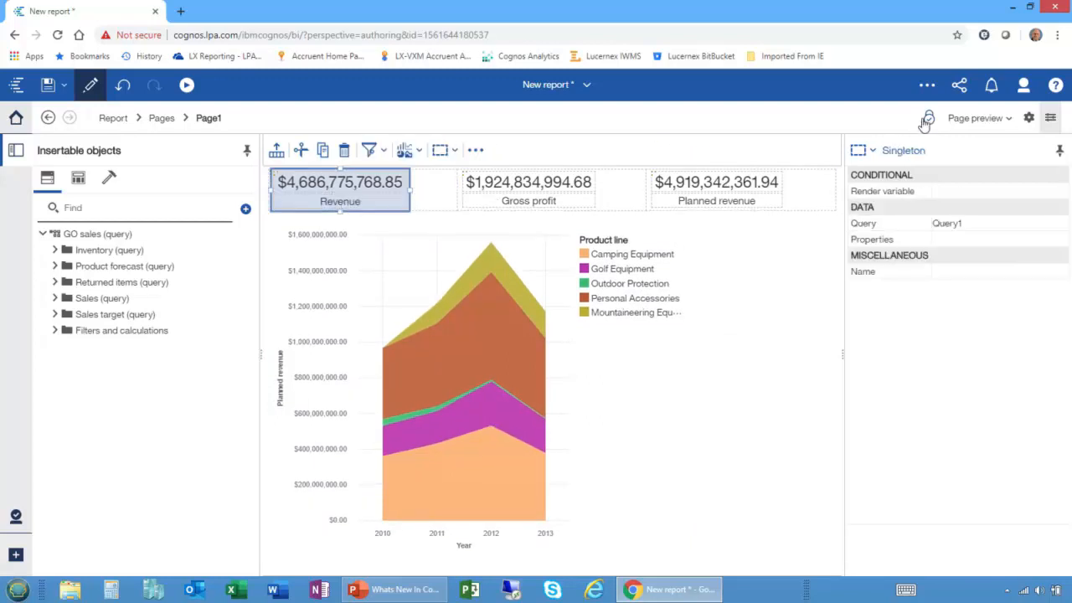
{"action": "left_click", "coordinate": [343, 203]}
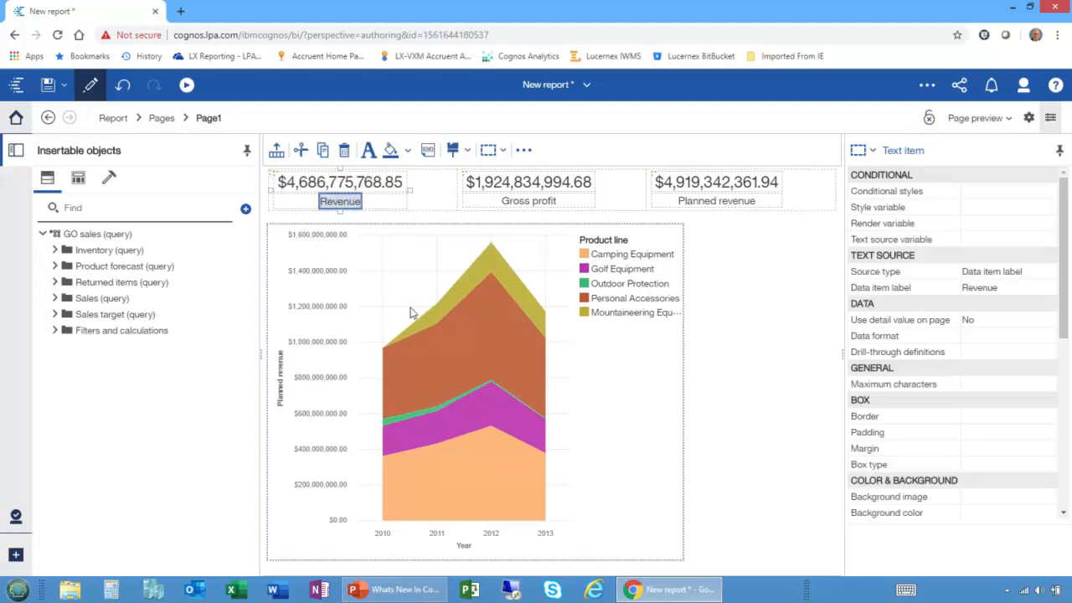
{"action": "left_click", "coordinate": [452, 155]}
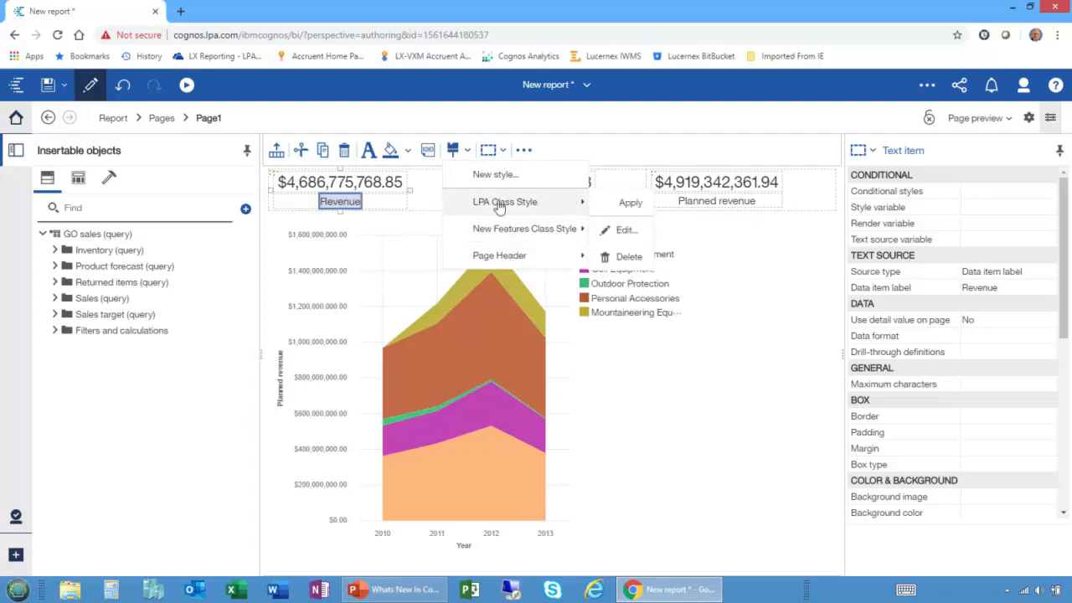
{"action": "left_click", "coordinate": [493, 175]}
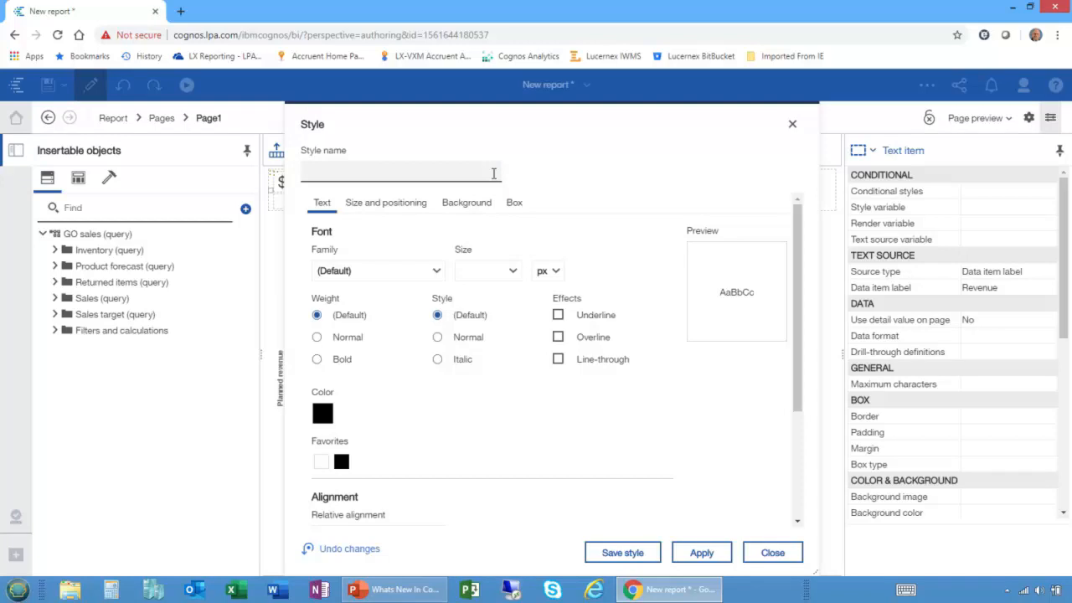
{"action": "type", "text": "Demo Style"}
Format Demo Style with bold Arial text at 16 px in purple.
{"action": "left_click", "coordinate": [320, 359]}
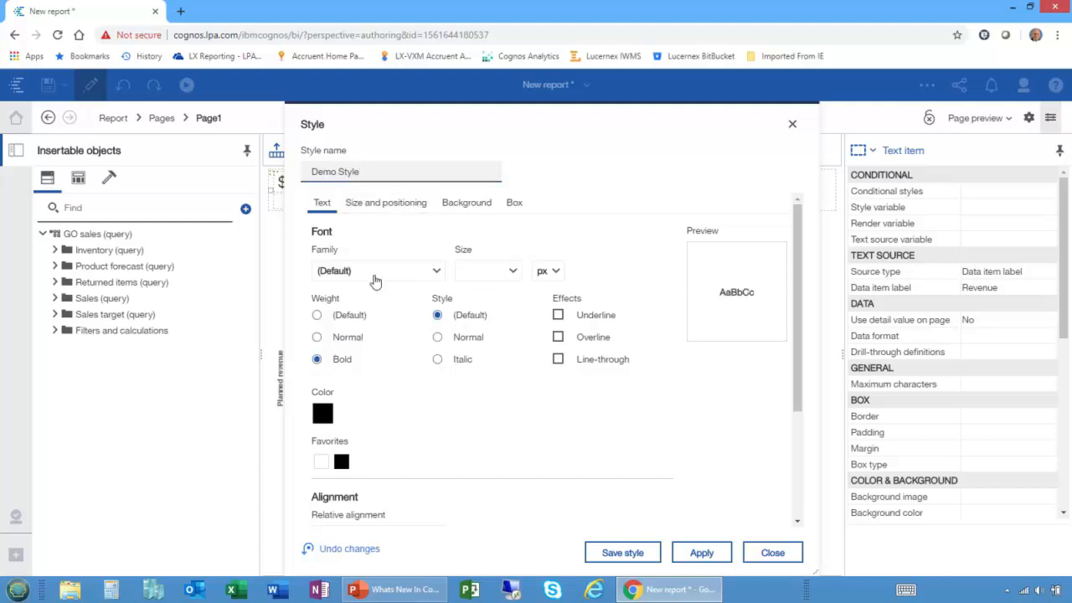
{"action": "left_click", "coordinate": [371, 277]}
{"action": "left_click", "coordinate": [363, 359]}
{"action": "left_click", "coordinate": [514, 277]}
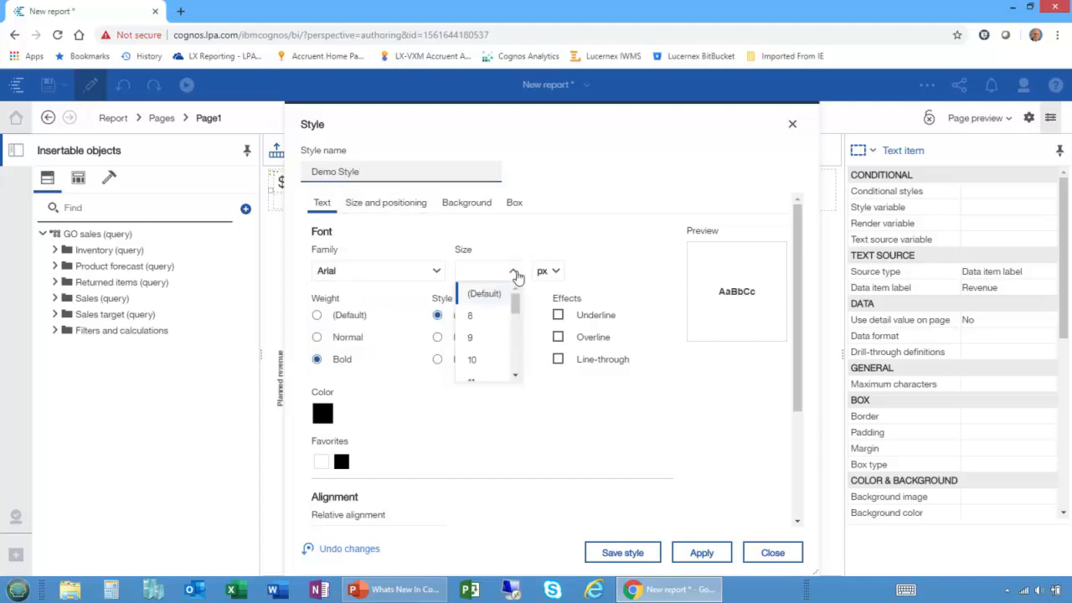
{"action": "scroll", "coordinate": [485, 343], "scroll_direction": "down", "scroll_amount": 3}
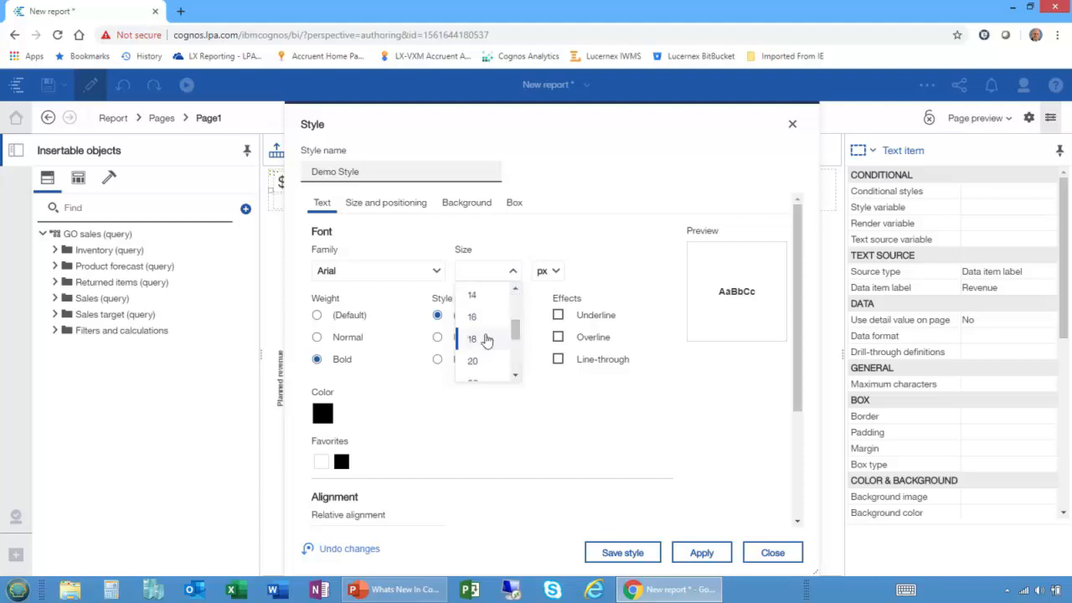
{"action": "left_click", "coordinate": [478, 324]}
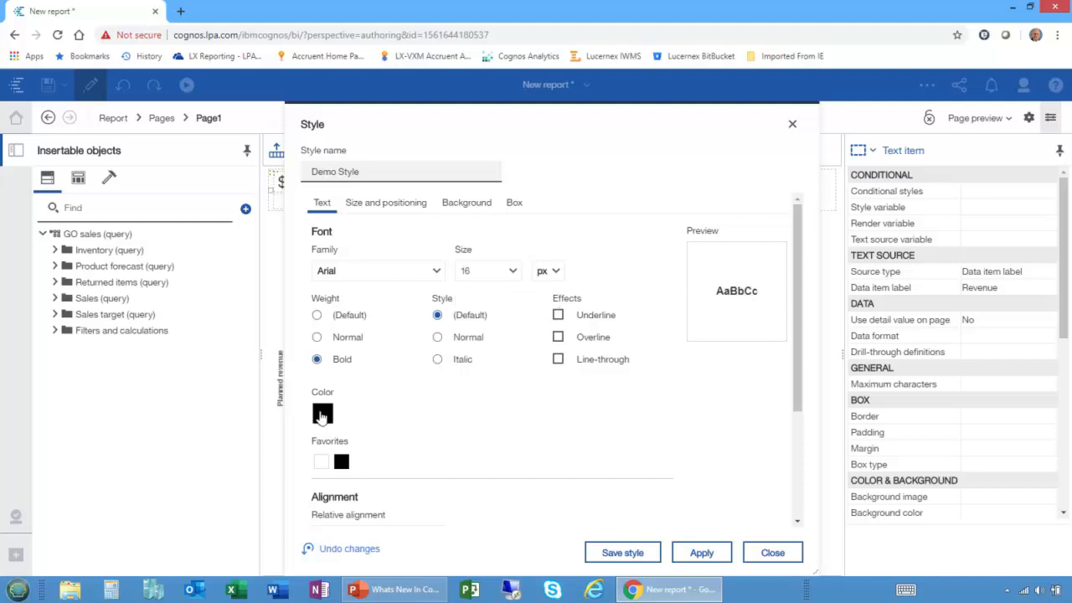
{"action": "left_click", "coordinate": [323, 415]}
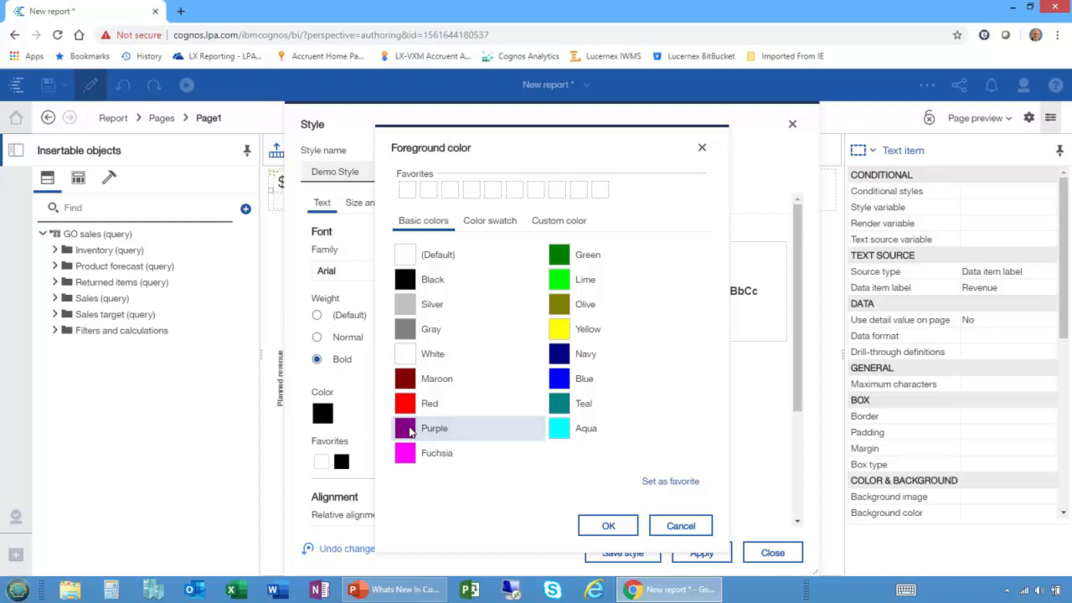
{"action": "left_click", "coordinate": [588, 523]}
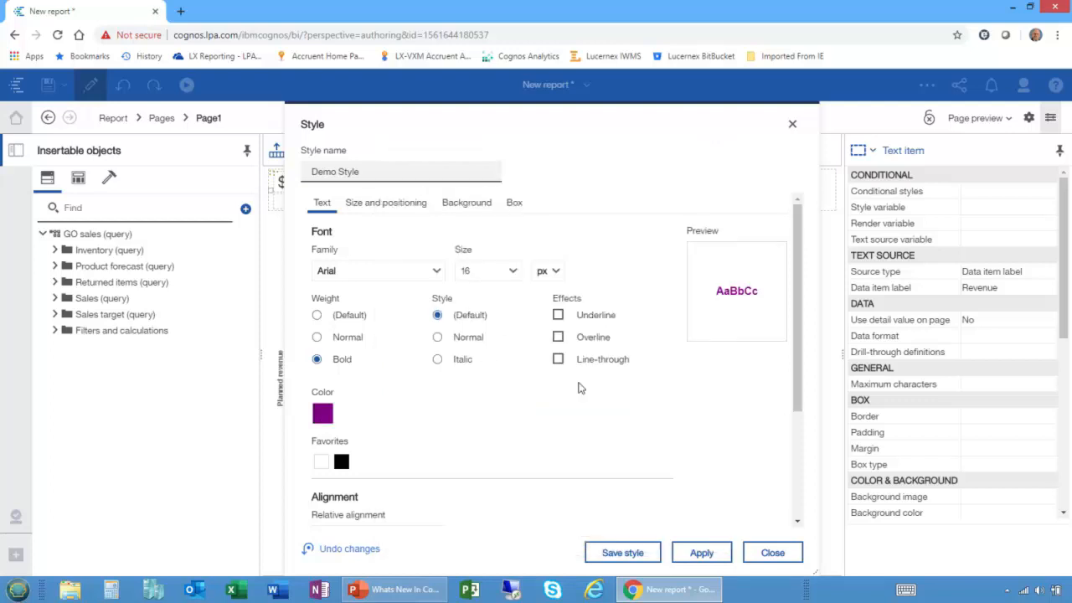
Save Demo Style and apply it to the Revenue label.
{"action": "left_click", "coordinate": [620, 553]}
{"action": "left_click", "coordinate": [705, 556]}
{"action": "left_click", "coordinate": [772, 554]}
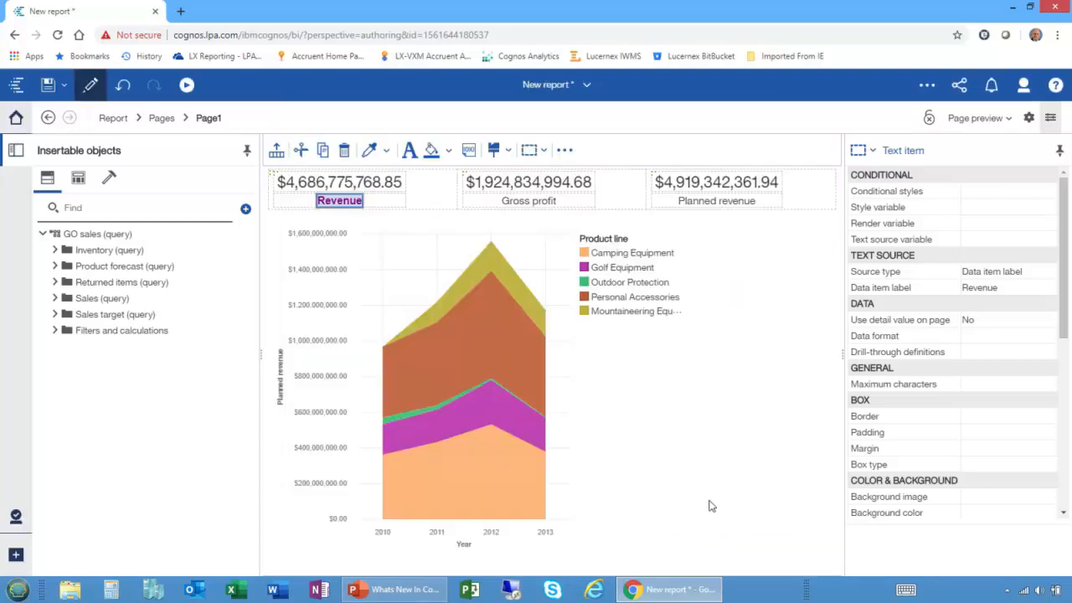
Apply Demo Style to the Gross profit label, and select the Planned revenue label.
{"action": "left_click", "coordinate": [528, 209]}
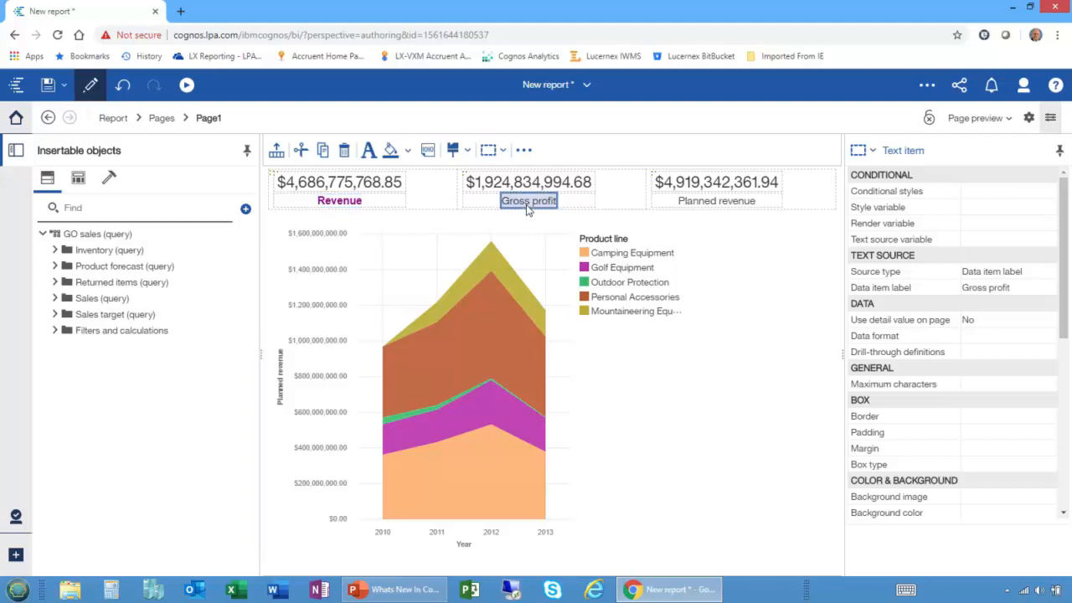
{"action": "left_click", "coordinate": [470, 151]}
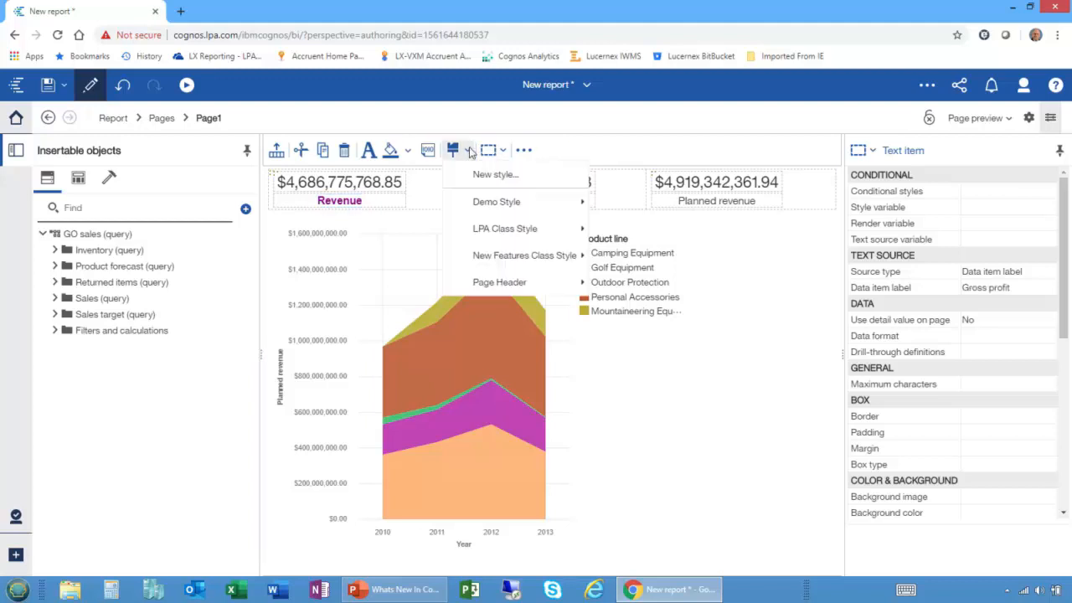
{"action": "mouse_move", "coordinate": [502, 201]}
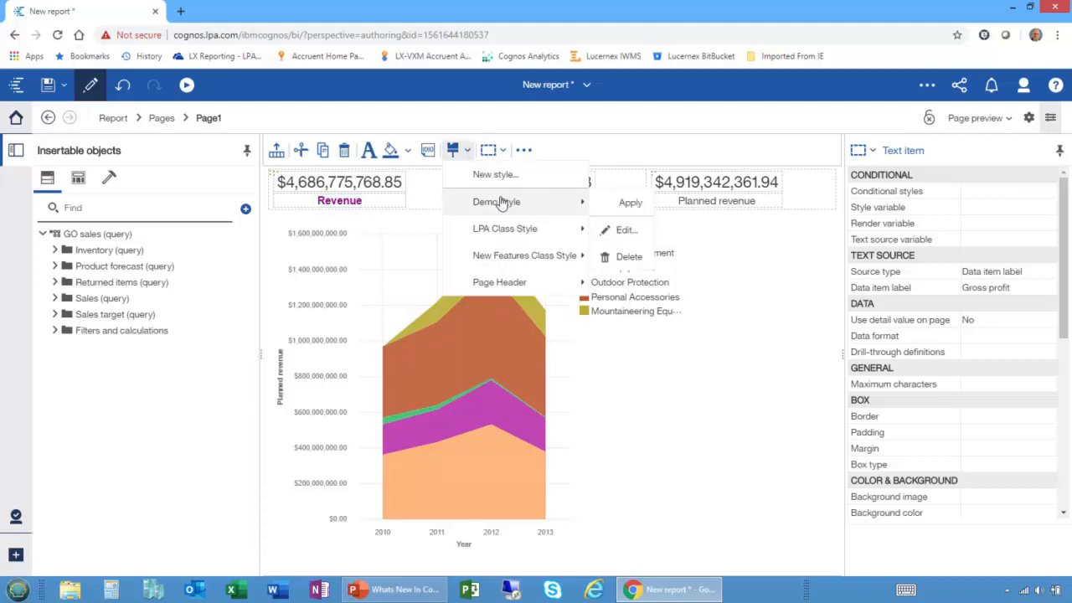
{"action": "left_click", "coordinate": [604, 201]}
{"action": "left_click", "coordinate": [714, 202]}
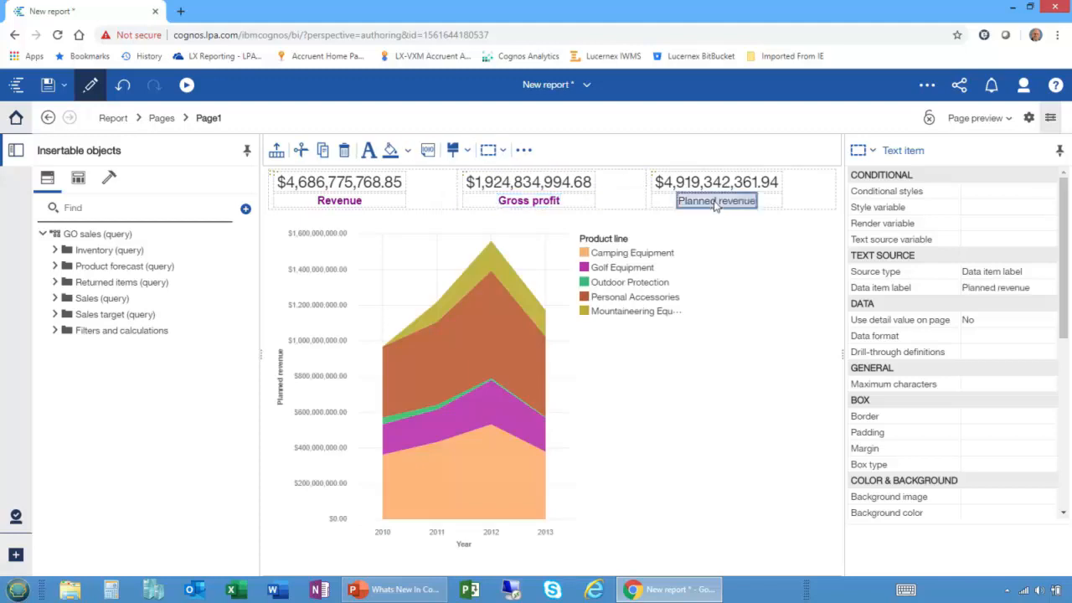
{"action": "left_click", "coordinate": [453, 150]}
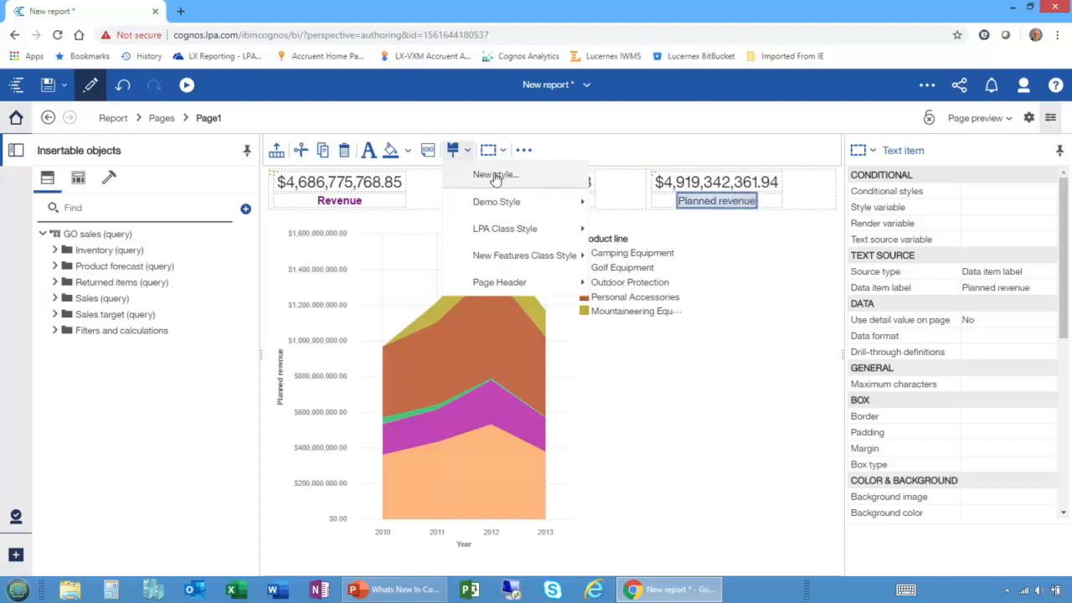
{"action": "left_click", "coordinate": [495, 175]}
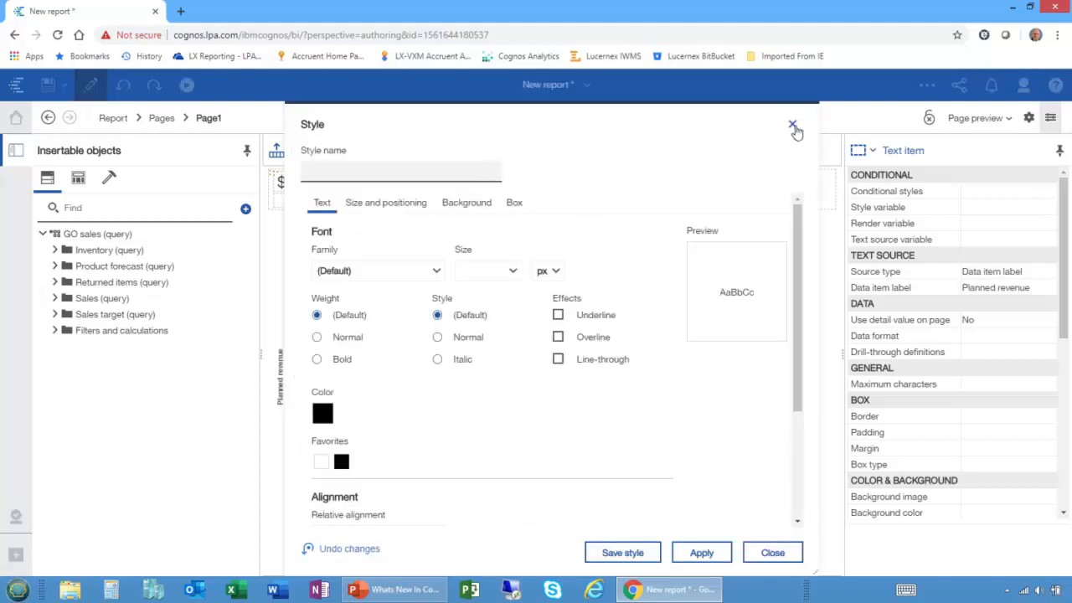
{"action": "left_click", "coordinate": [792, 126]}
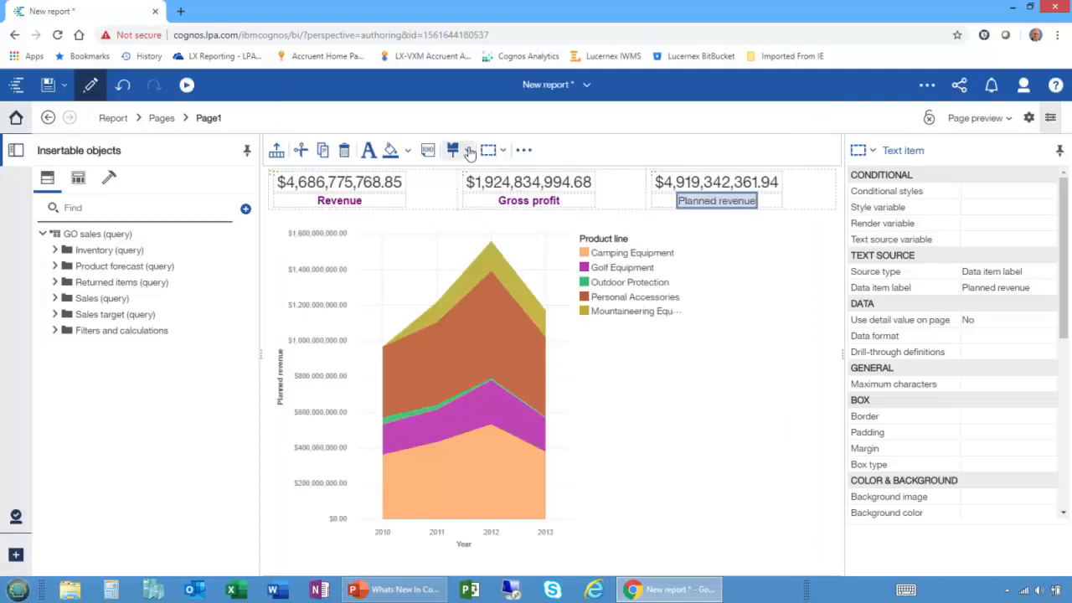
{"action": "left_click", "coordinate": [470, 153]}
{"action": "mouse_move", "coordinate": [506, 204]}
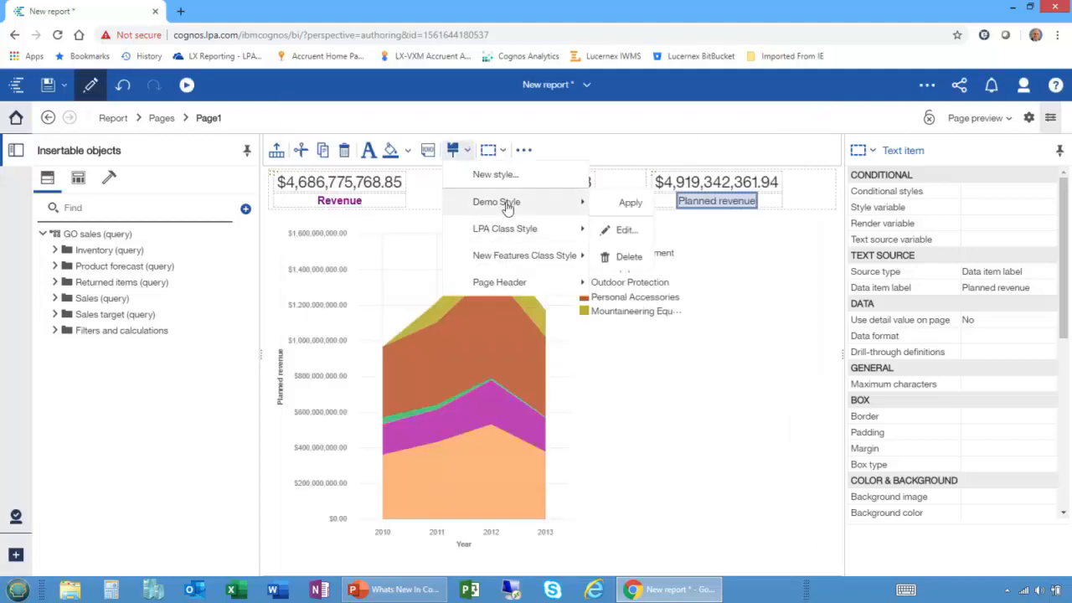
{"action": "left_click", "coordinate": [609, 237]}
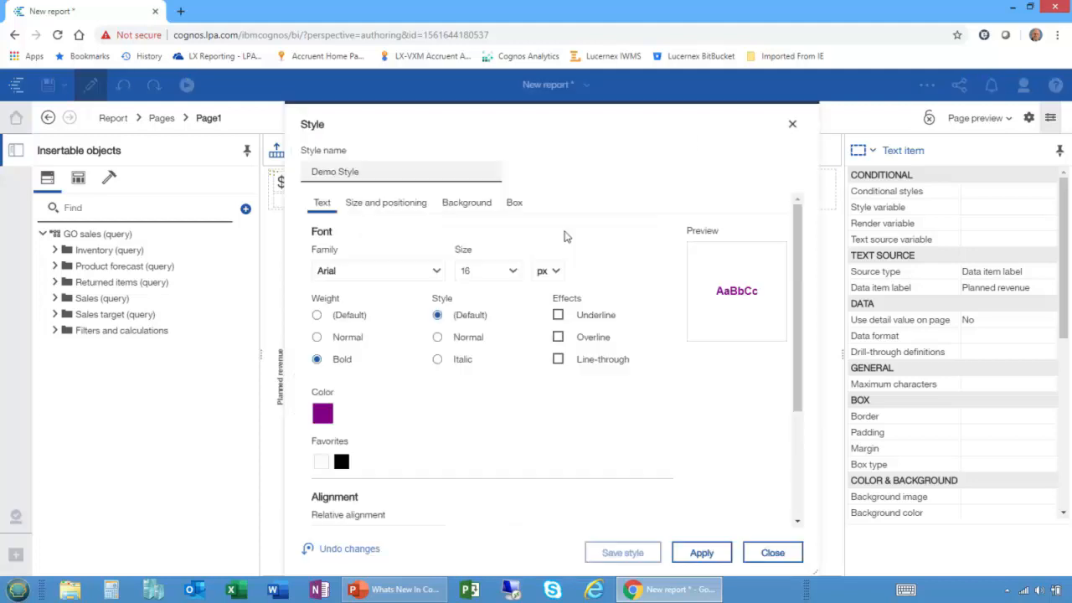
{"action": "left_click", "coordinate": [772, 553]}
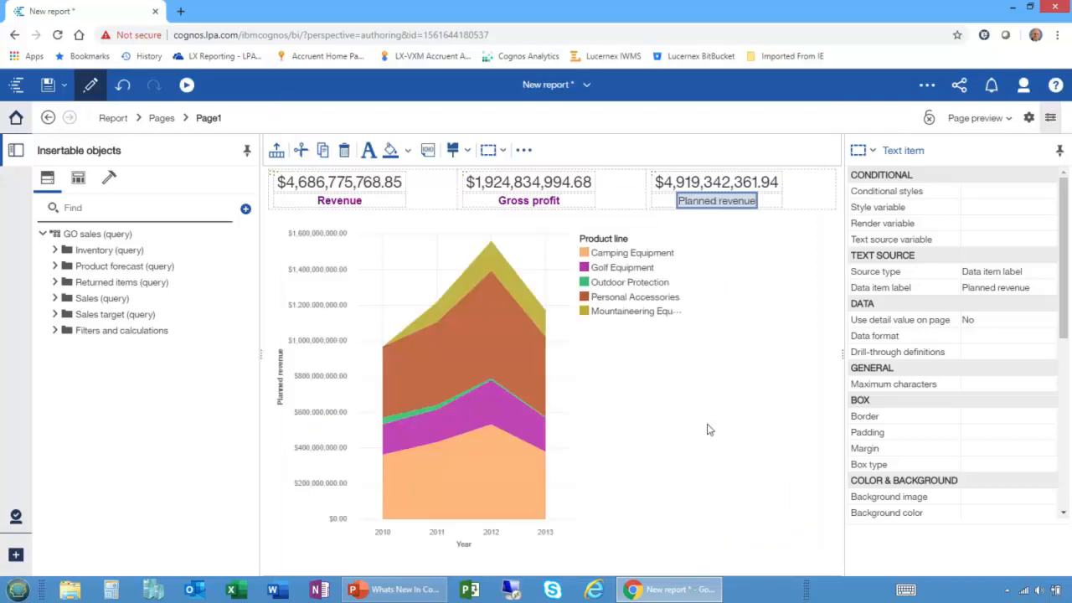
Apply Demo Style to the Planned revenue label.
{"action": "left_click", "coordinate": [470, 149]}
{"action": "mouse_move", "coordinate": [496, 205]}
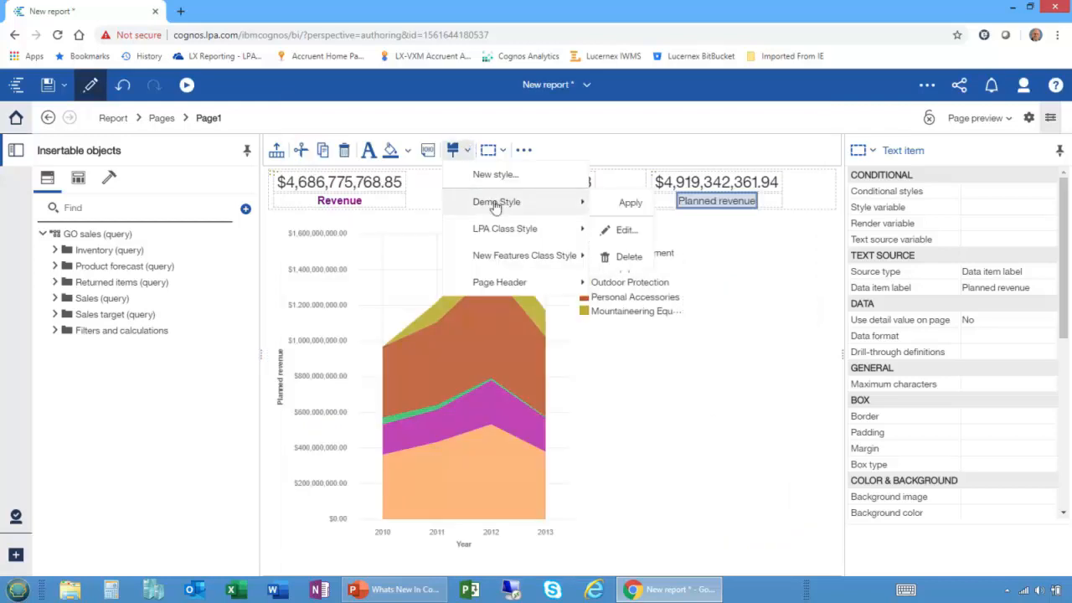
{"action": "left_click", "coordinate": [626, 202]}
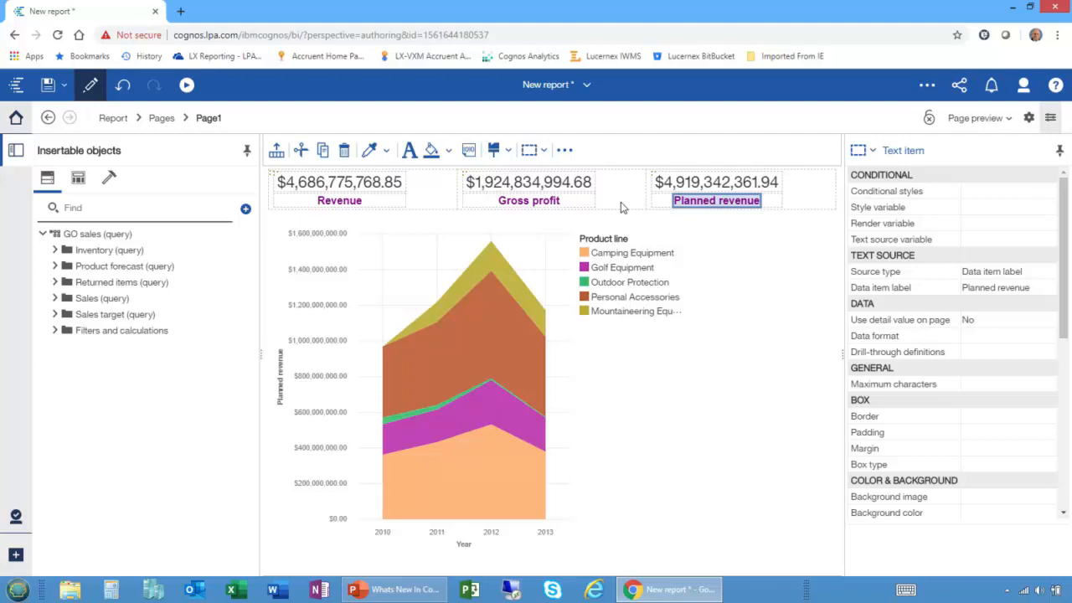
Examine the new-style options for text, background and box without saving a style, and review the Planned revenue label's formatting properties.
{"action": "left_click", "coordinate": [495, 152]}
{"action": "left_click", "coordinate": [519, 174]}
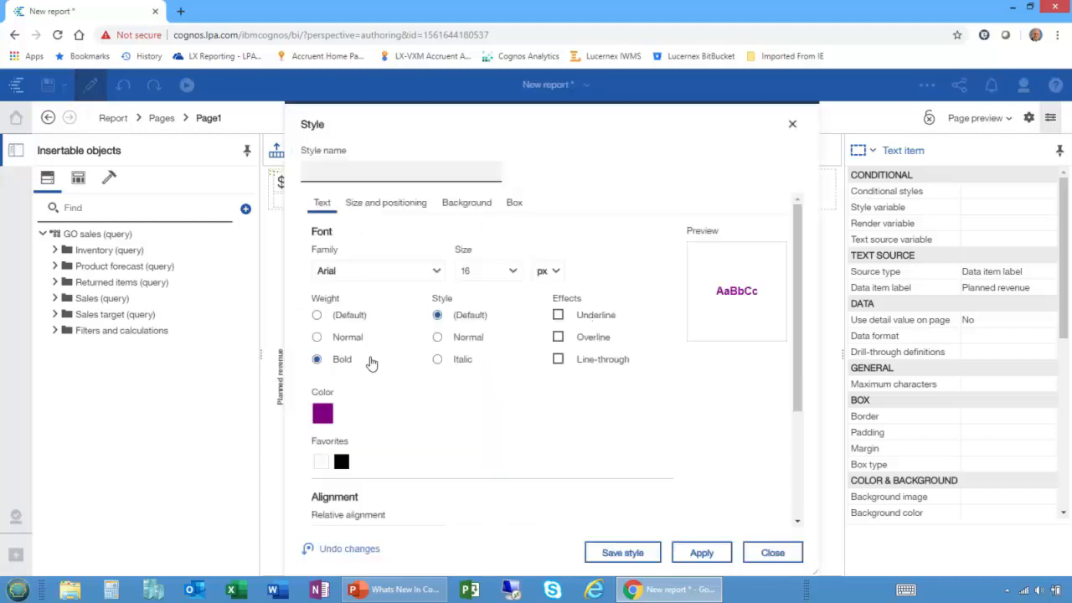
{"action": "left_click", "coordinate": [377, 204]}
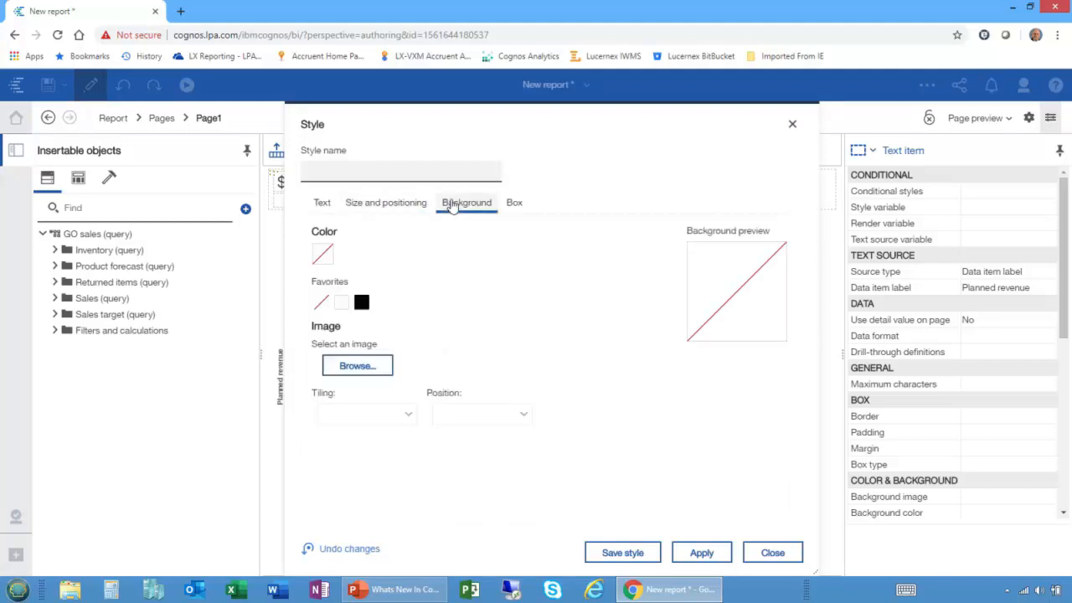
{"action": "left_click", "coordinate": [512, 204]}
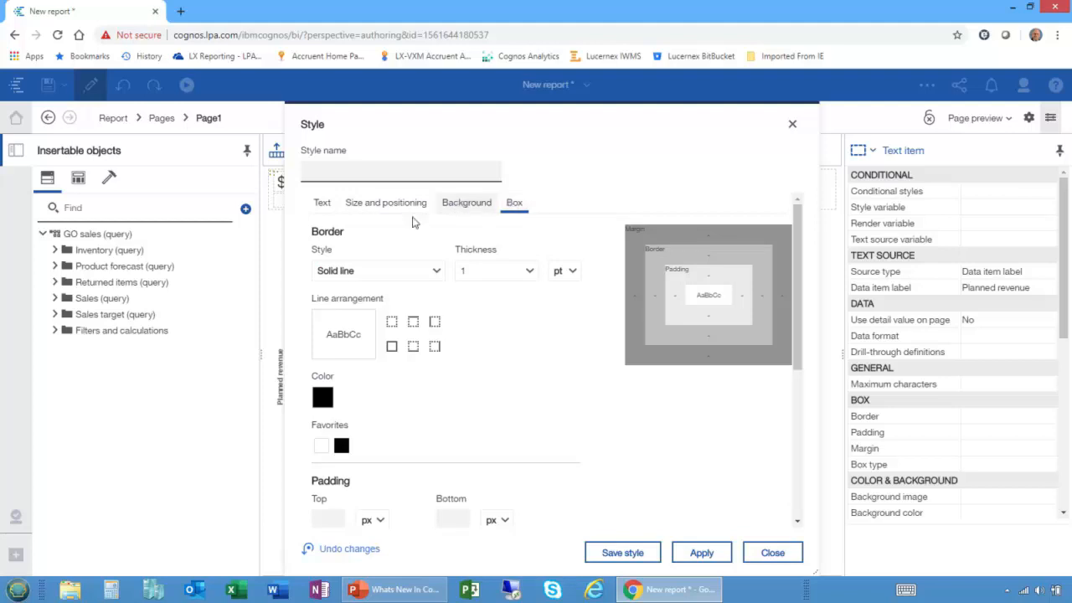
{"action": "left_click", "coordinate": [319, 206]}
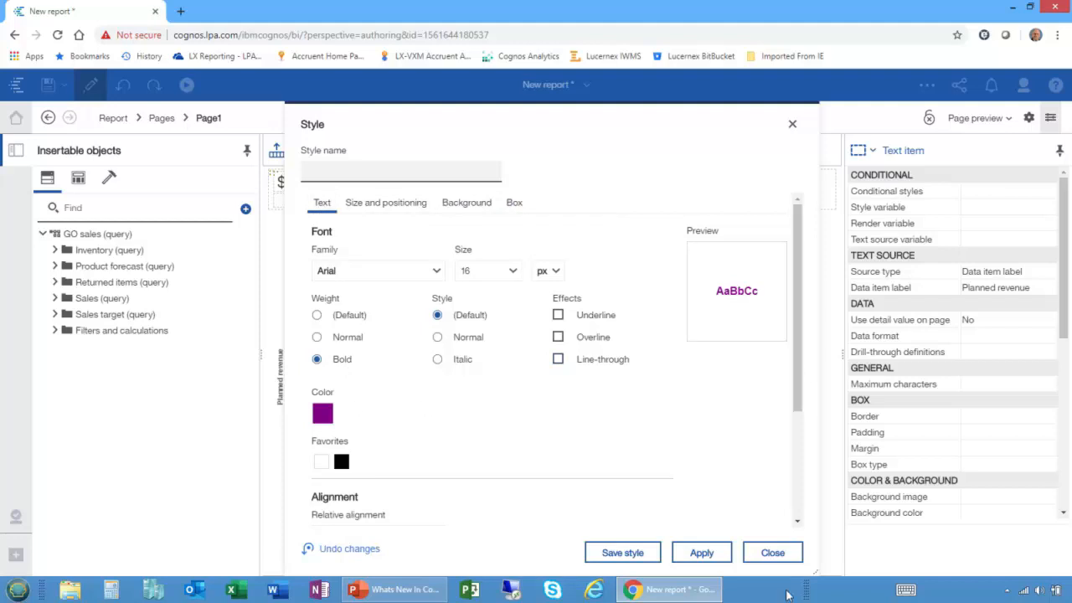
{"action": "left_click", "coordinate": [774, 552]}
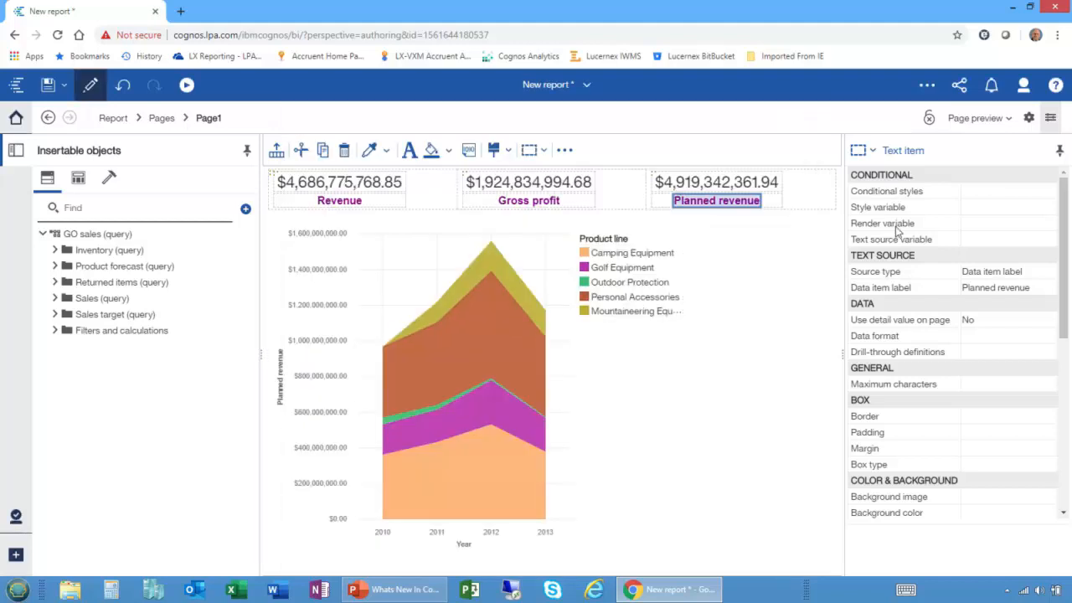
{"action": "mouse_move", "coordinate": [1066, 302]}
{"action": "left_mouse_down"}
{"action": "mouse_move", "coordinate": [1068, 440]}
{"action": "mouse_move", "coordinate": [1069, 315]}
{"action": "left_mouse_up"}
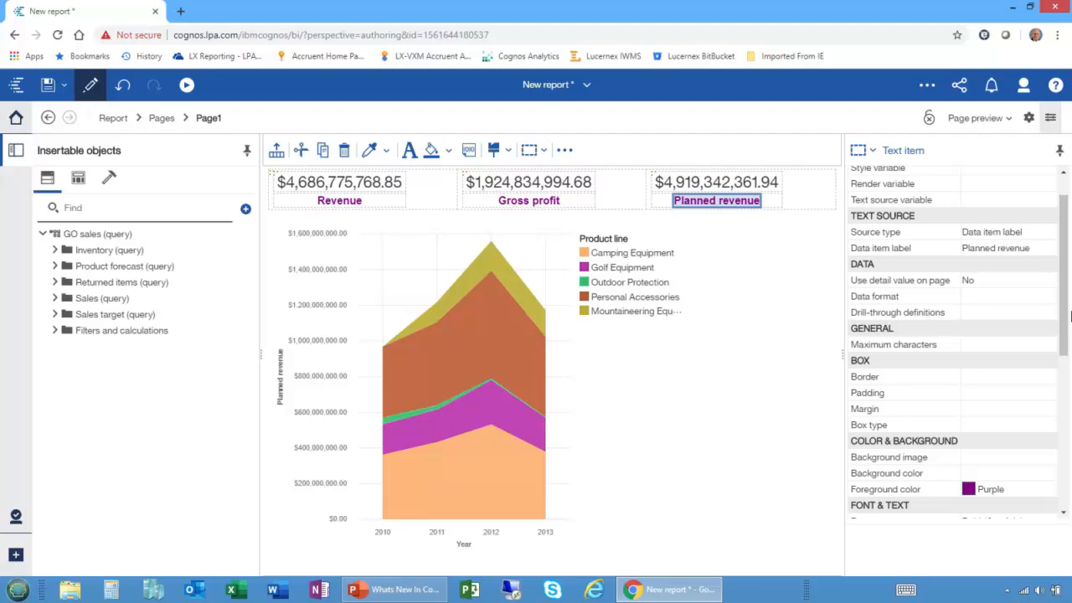
Switch to the PowerPoint presentation and go to the QUESTIONS? slide.
{"action": "key", "text": "alt+Tab"}
{"action": "scroll", "coordinate": [554, 405], "scroll_direction": "down", "scroll_amount": 1}
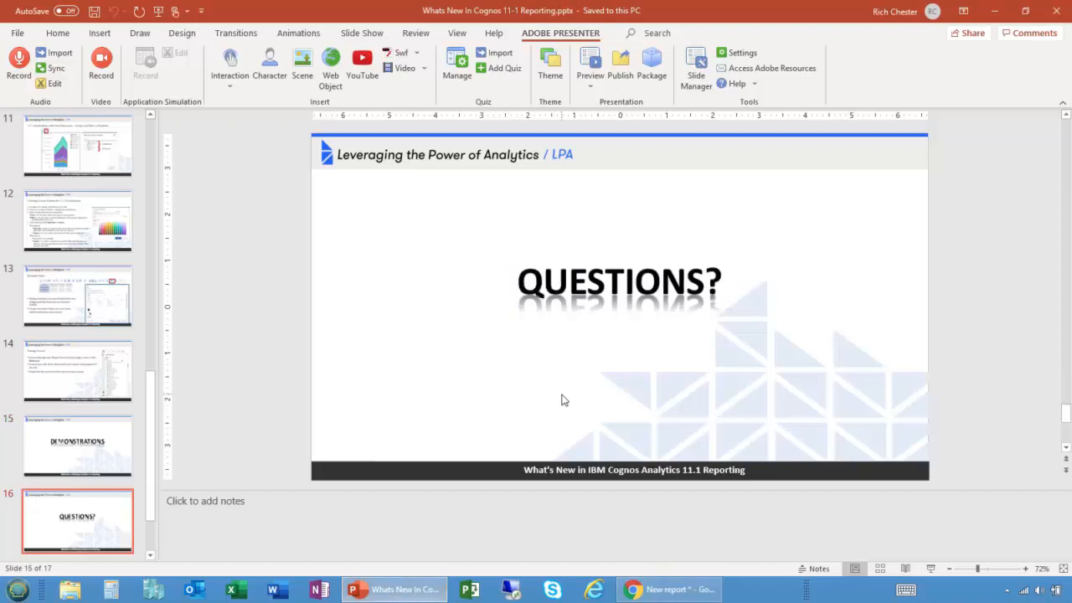